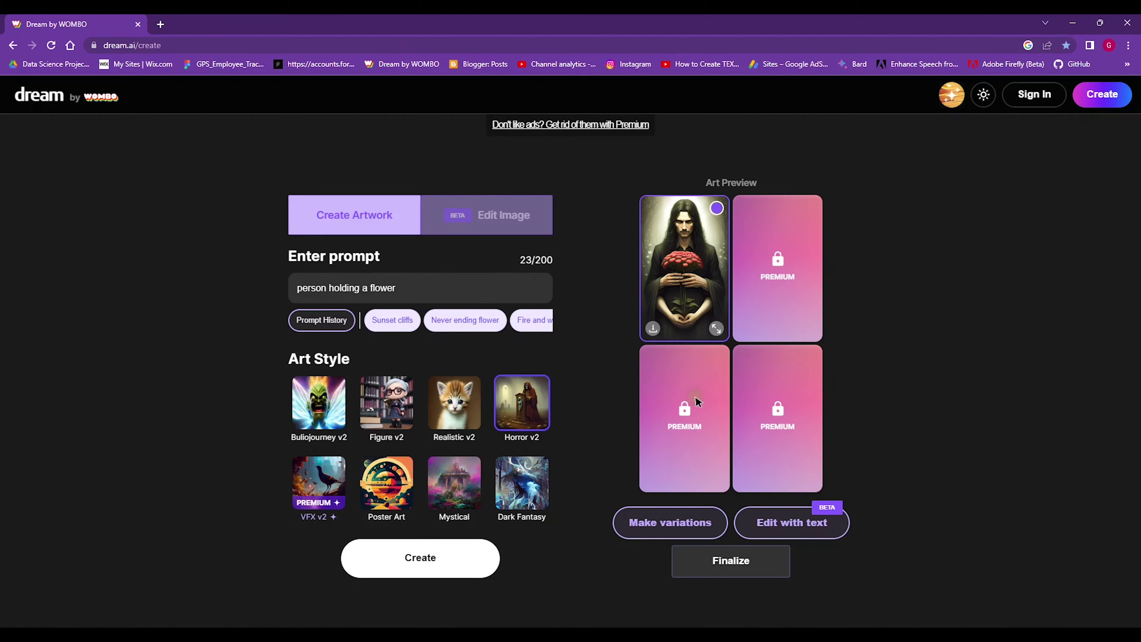
- Make a variation of the flower artwork with the Gloomy art style instead of Horror v2
left_click(680, 535)
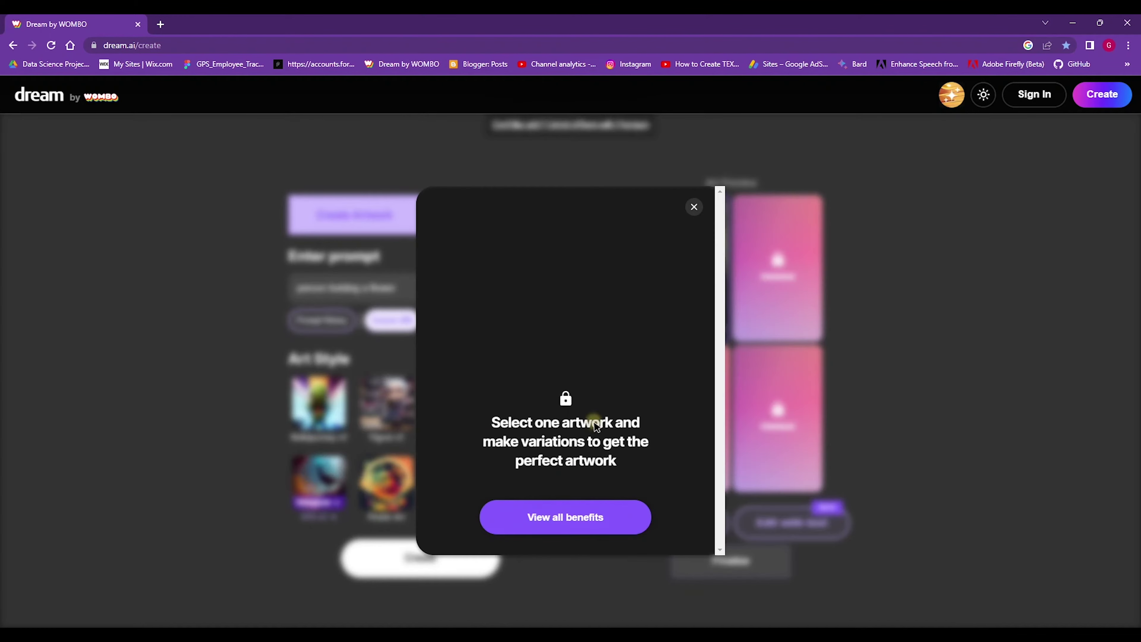
left_click(692, 203)
scroll(476, 451, "down", 4)
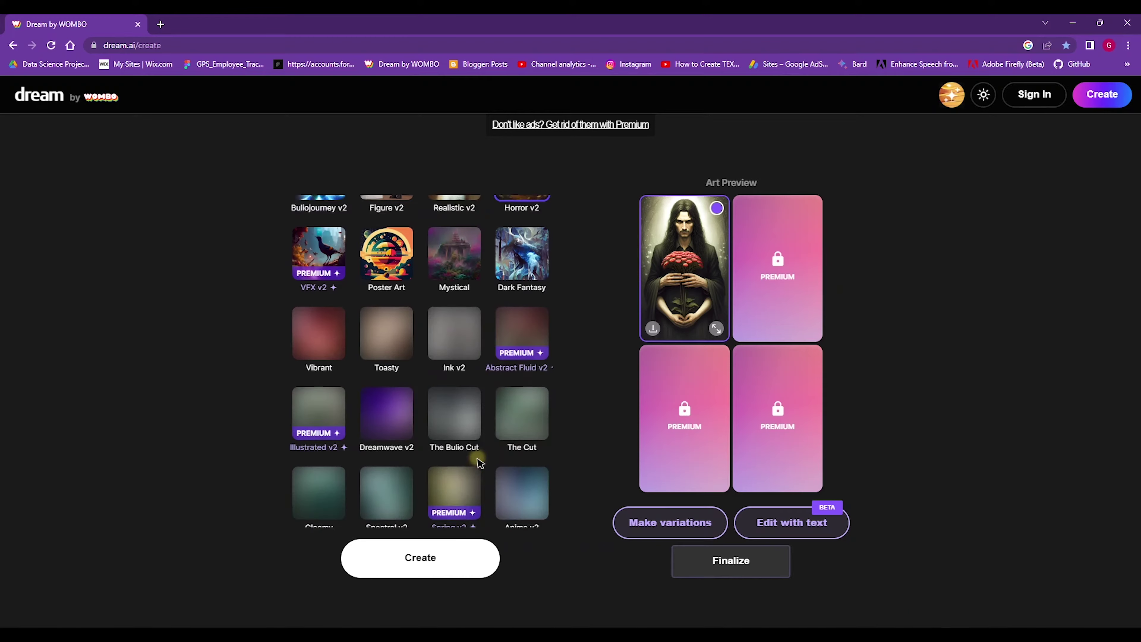
scroll(476, 432, "down", 5)
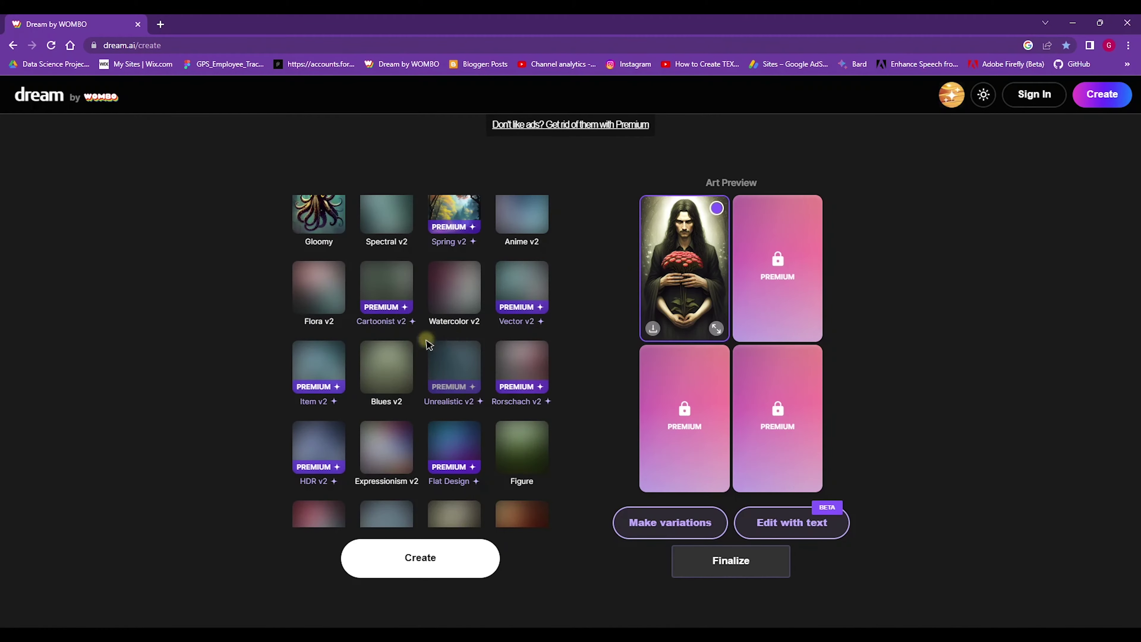
left_click(339, 222)
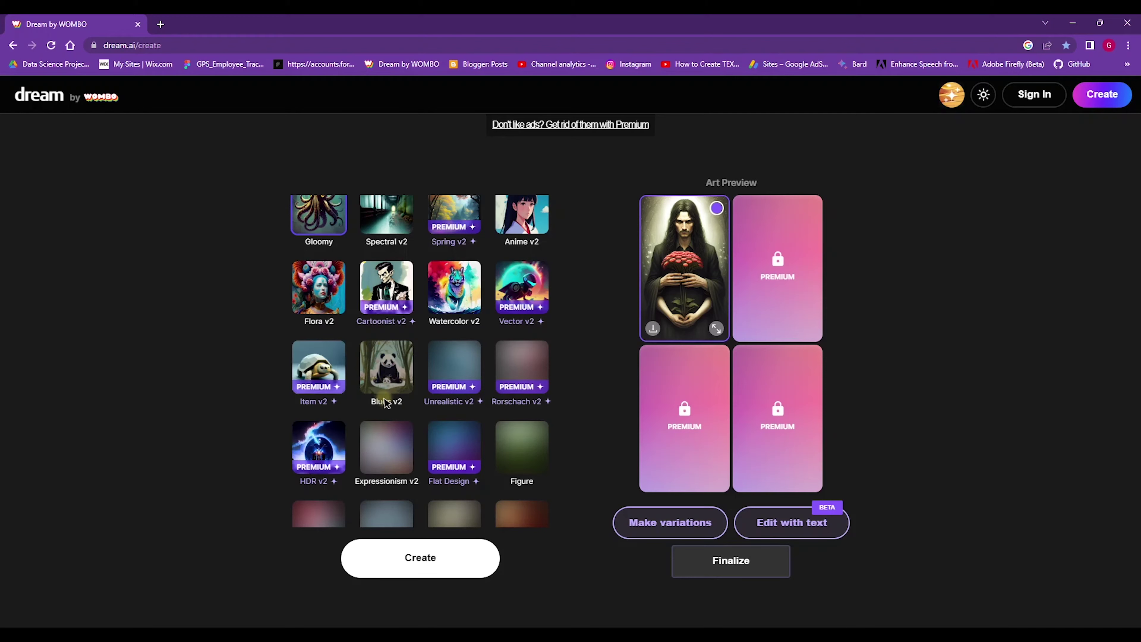
left_click(394, 548)
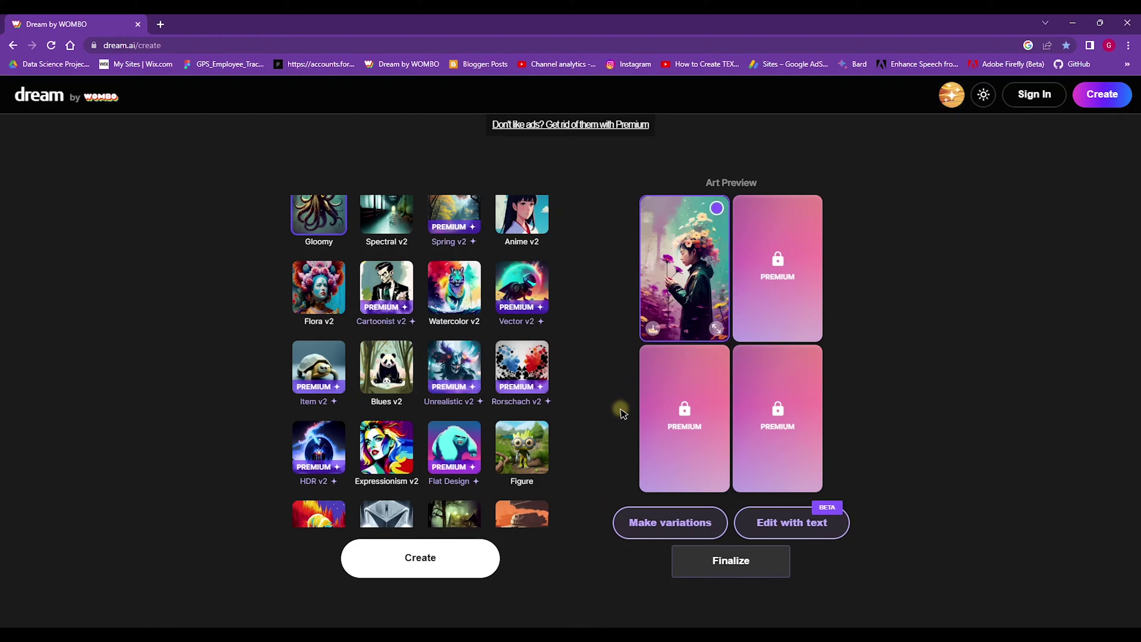
- Render the flower artwork again in the Figure art style and scroll the panel back up
left_click(534, 449)
left_click(451, 556)
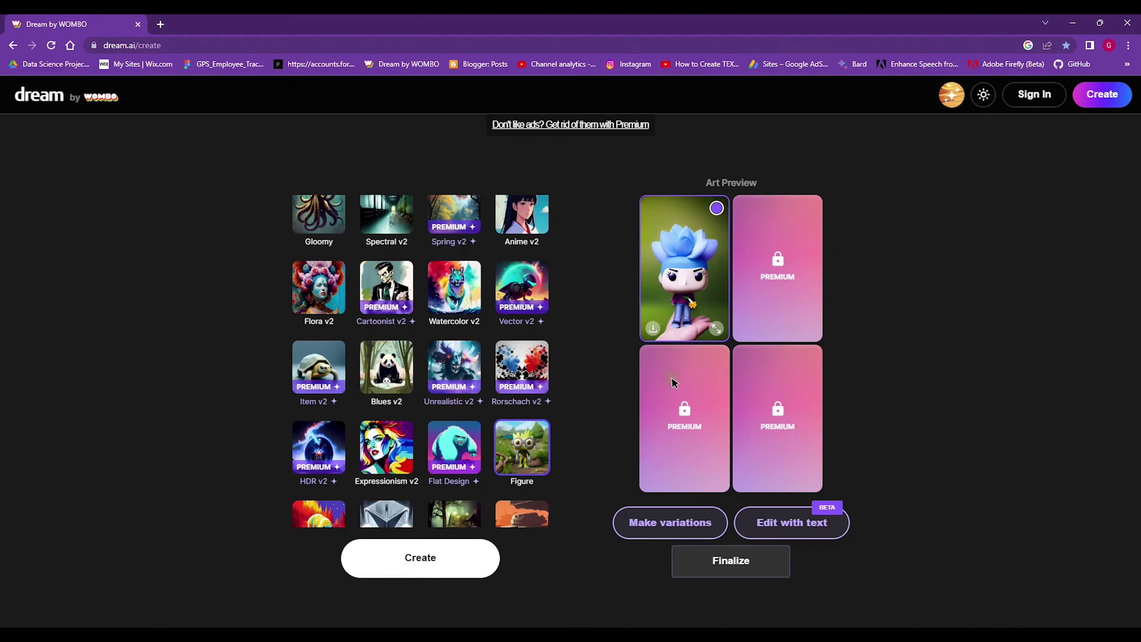
scroll(546, 355, "up", 5)
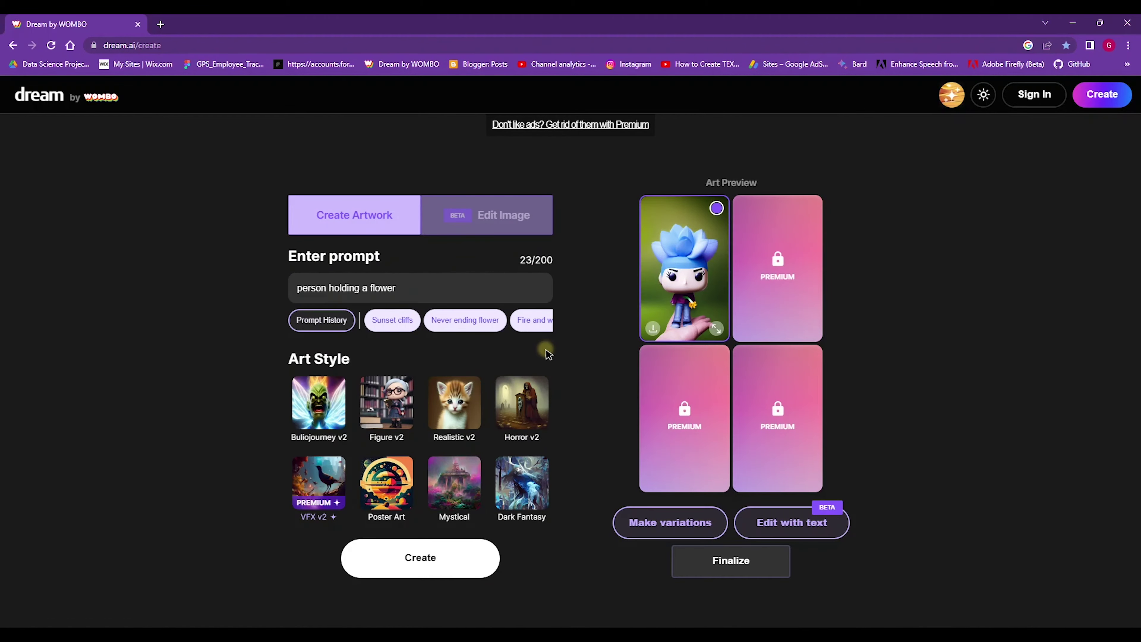
- Go to chat.forefront.ai in a new Chrome tab
key("ctrl+t")
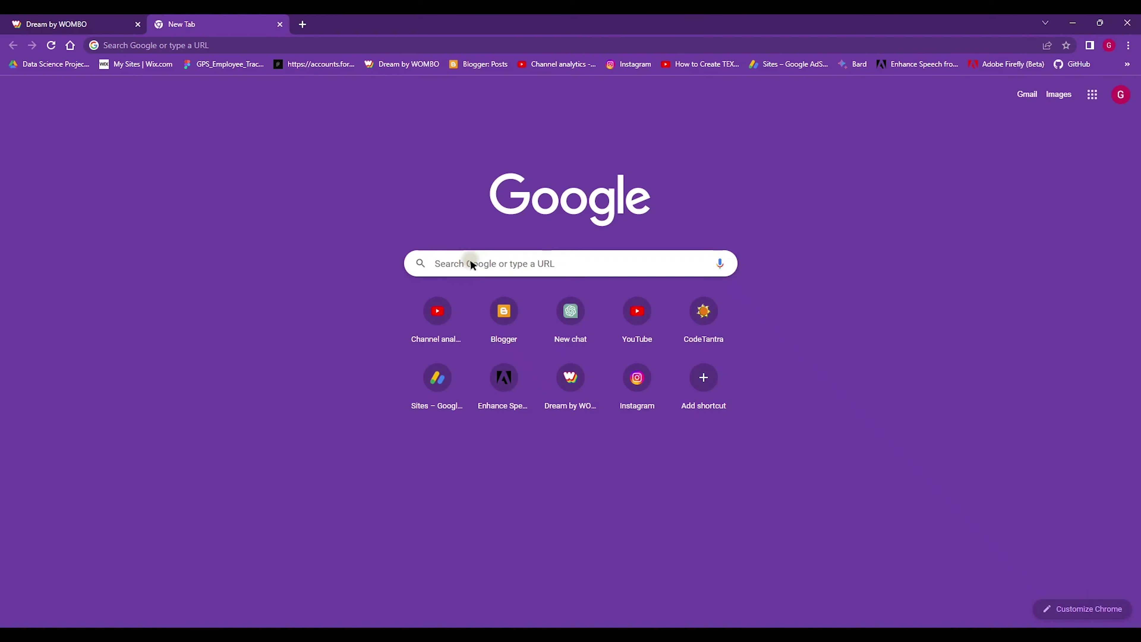
left_click(197, 47)
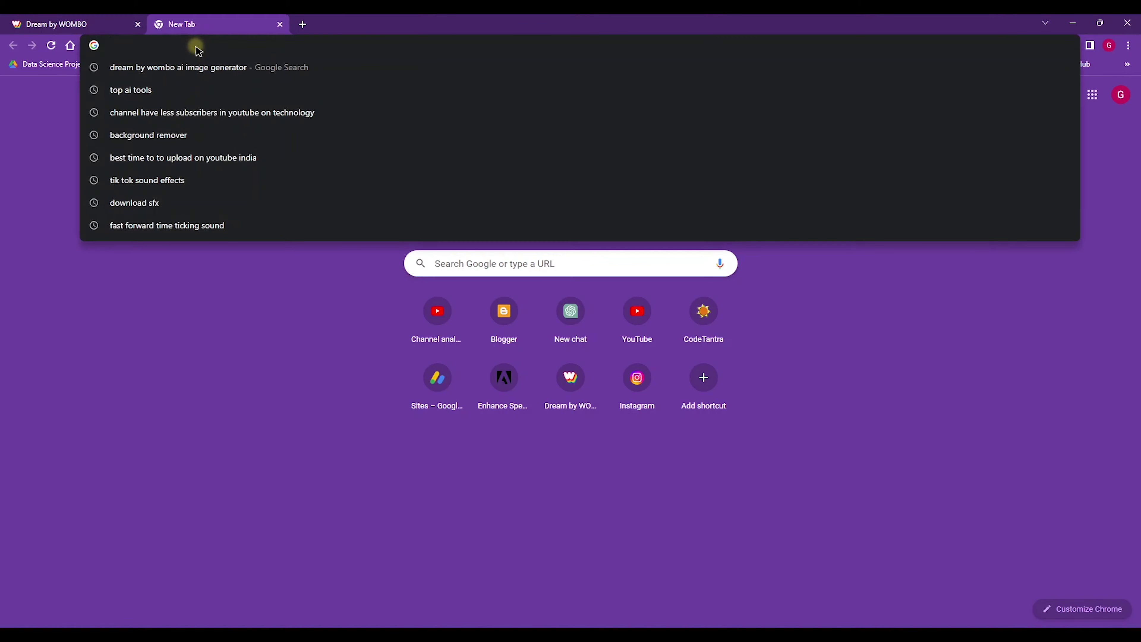
key("BackSpace")
type("c")
key("BackSpace")
key("BackSpace")
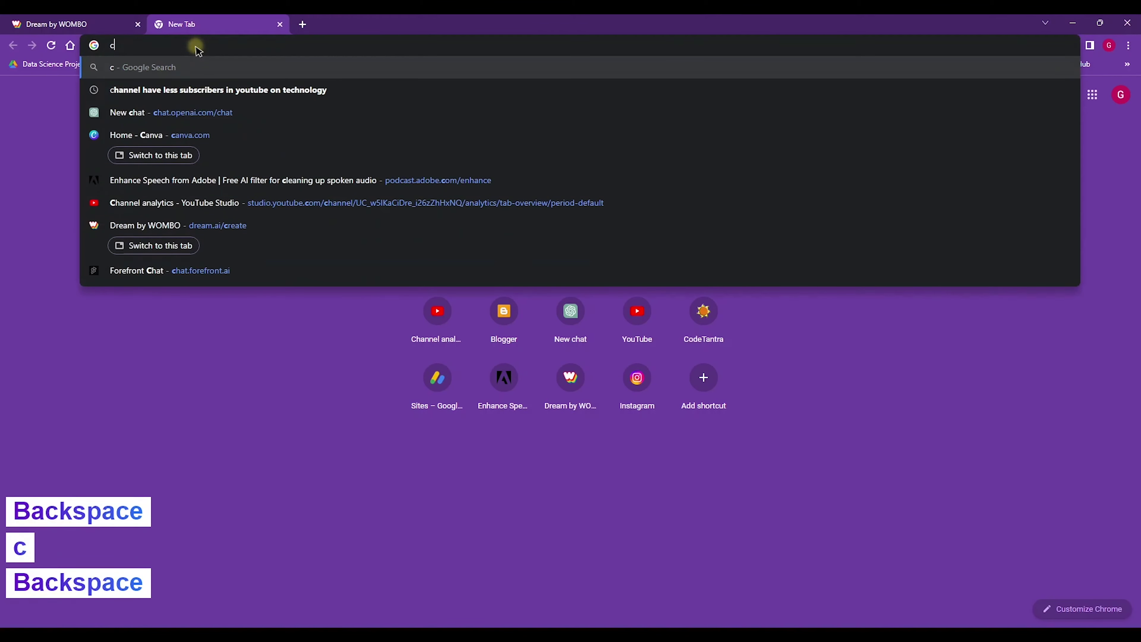
type("chat.")
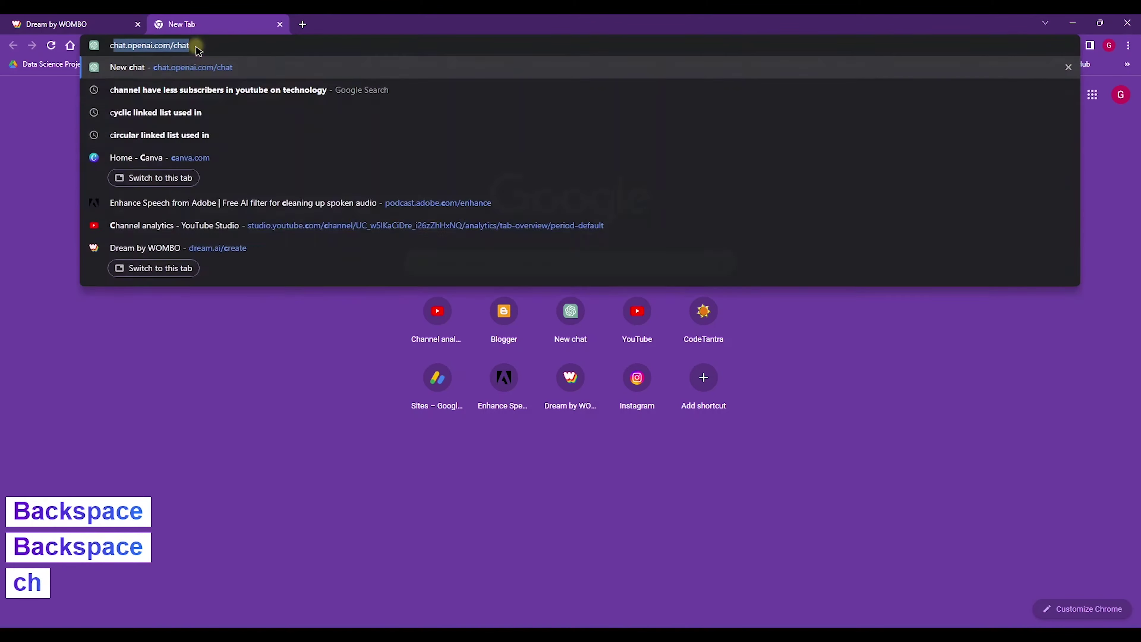
type("forefront.")
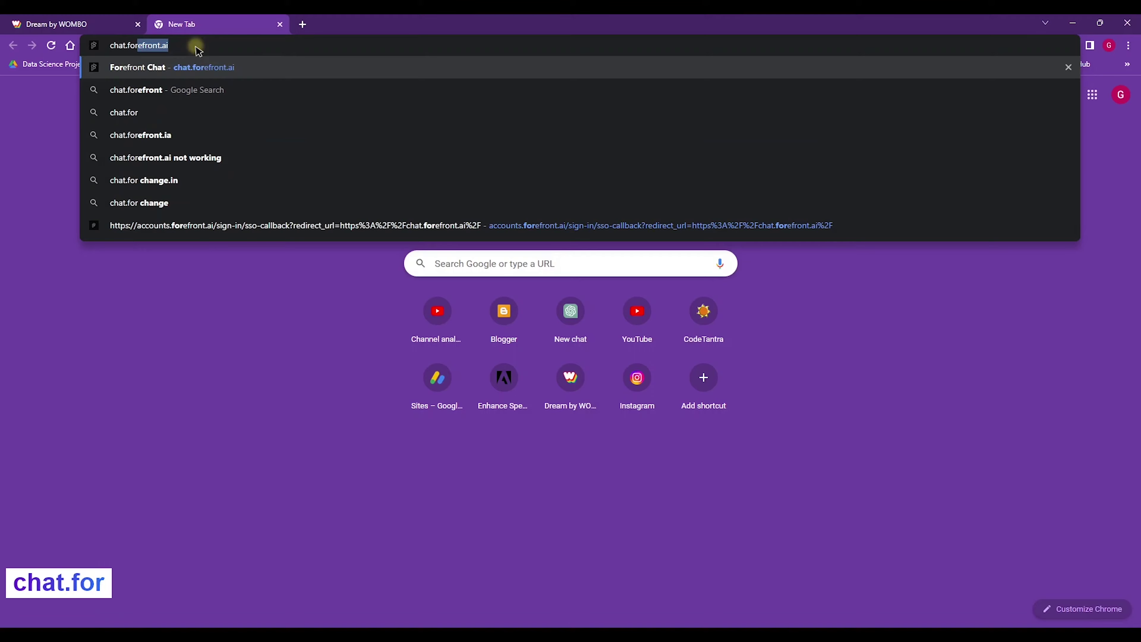
key("Return")
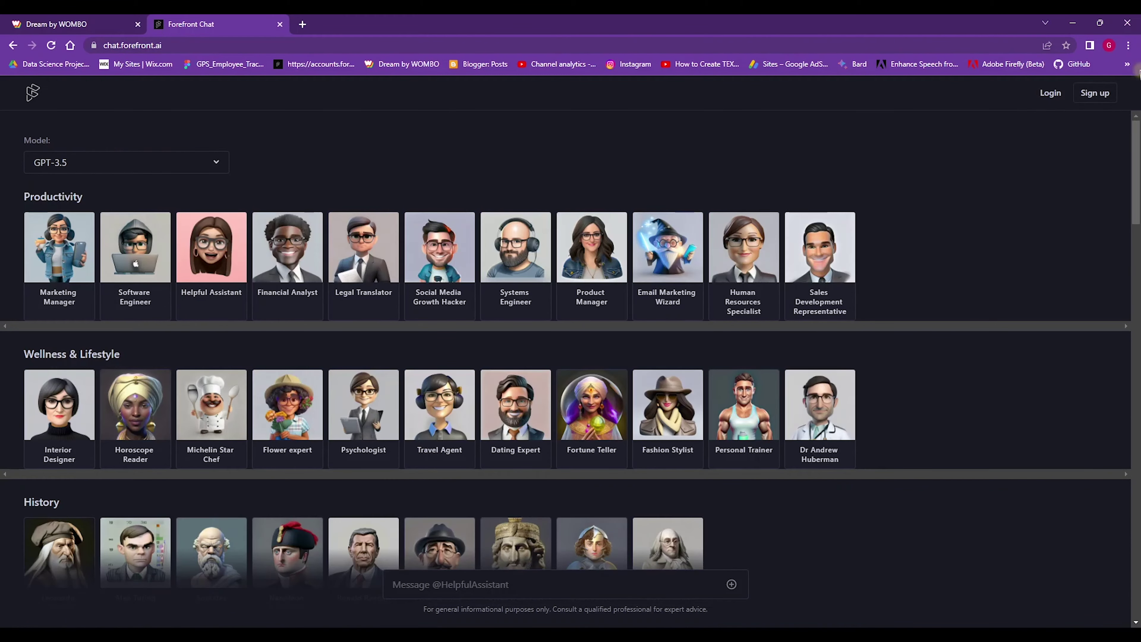
- Back out of the login page, switch the model to GPT-4, and open the Financial Analyst persona chat
left_click(1051, 93)
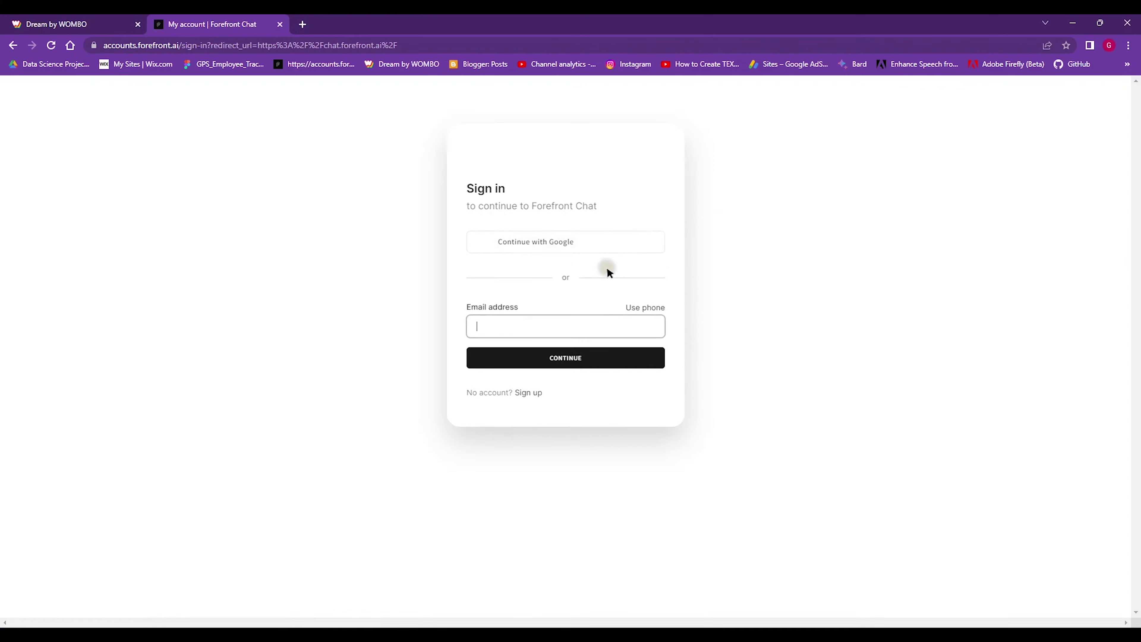
left_click(13, 45)
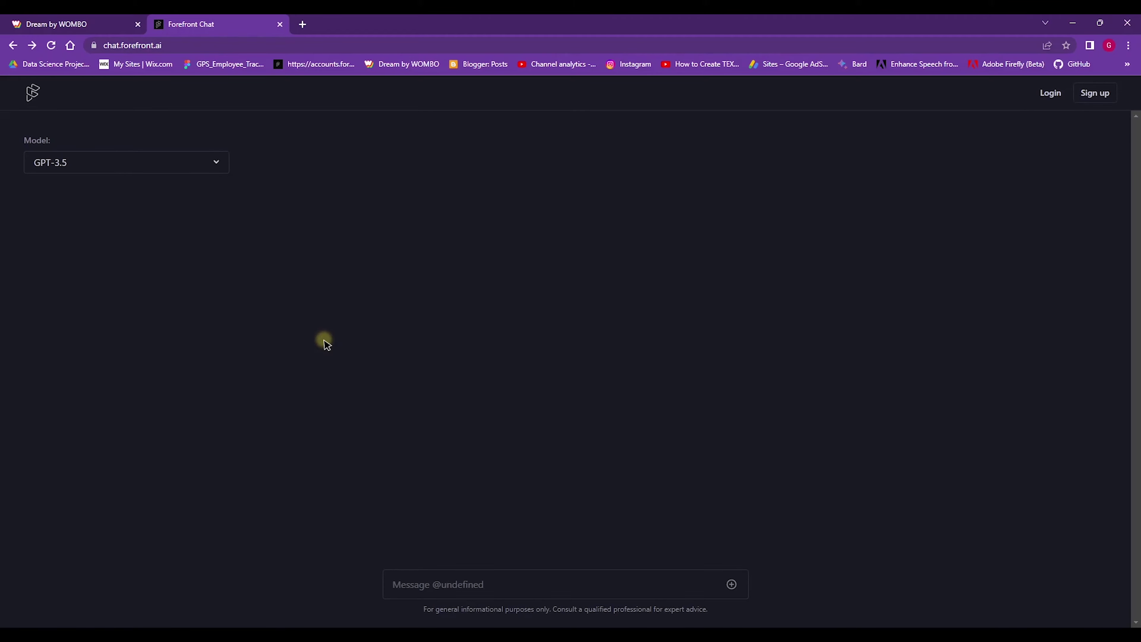
left_click(159, 170)
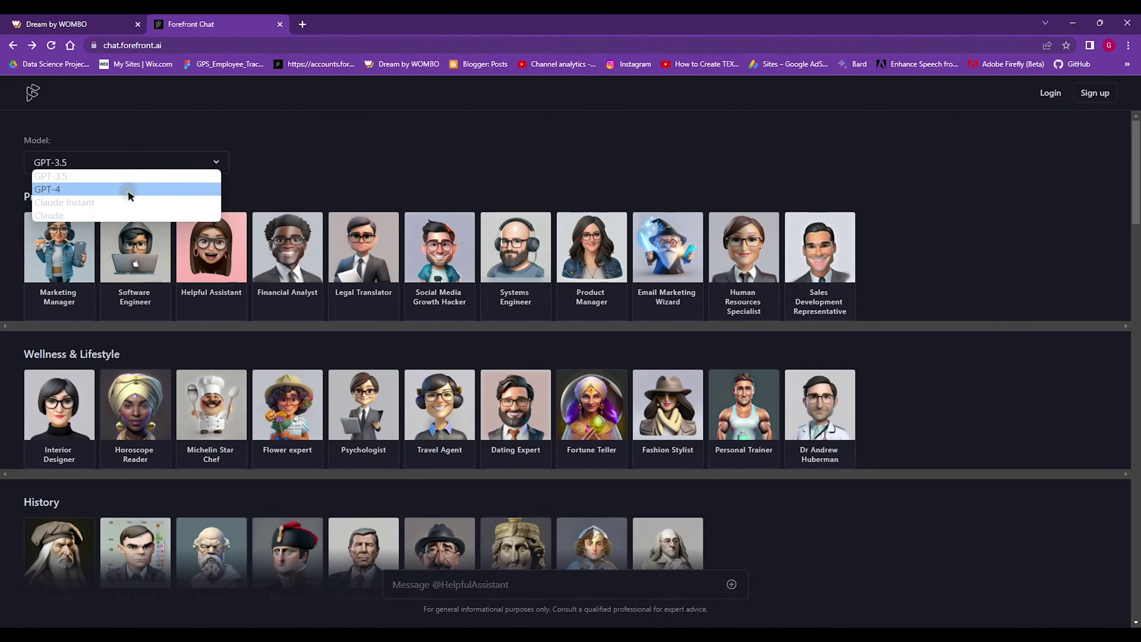
left_click(56, 188)
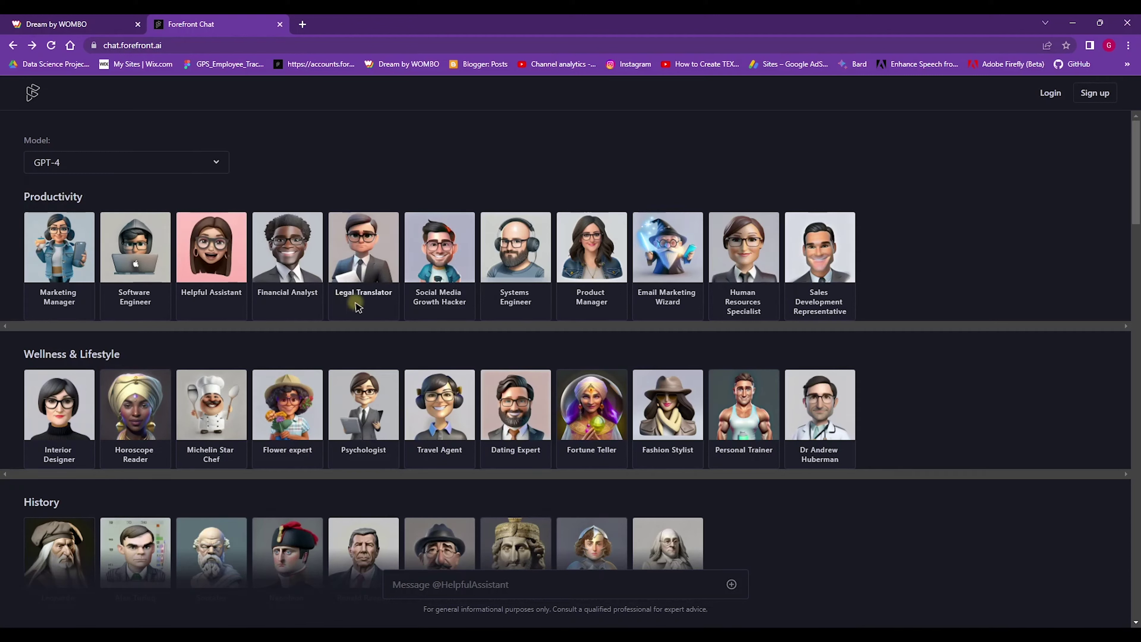
left_click(293, 293)
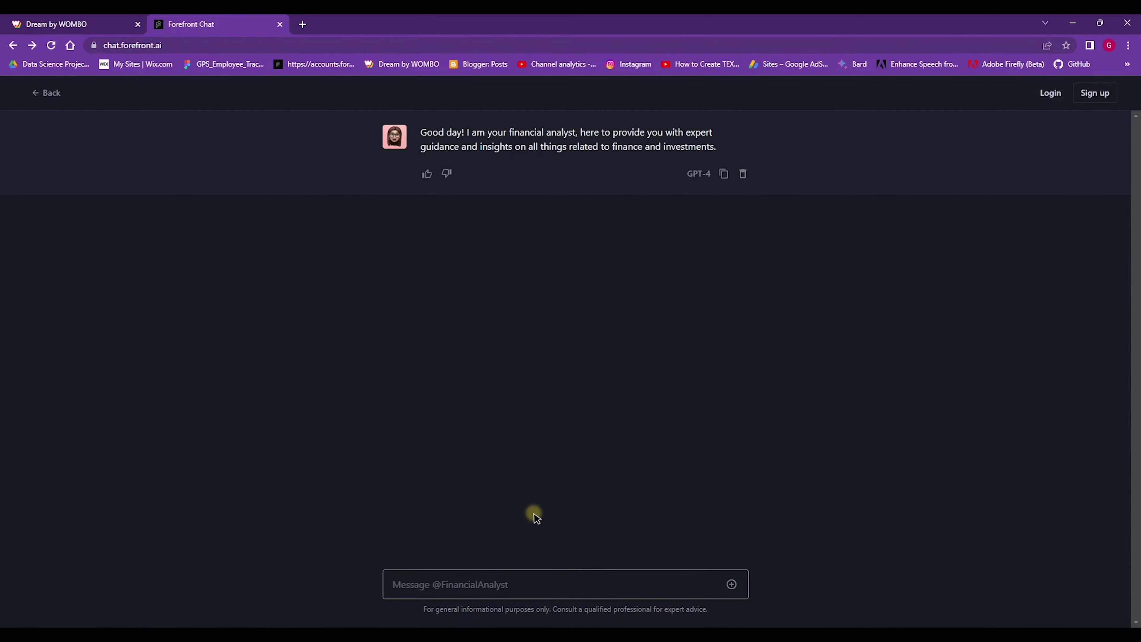
- Send the Financial Analyst the message 'i need to start a finance comapnay'
left_click(447, 585)
type("i need to")
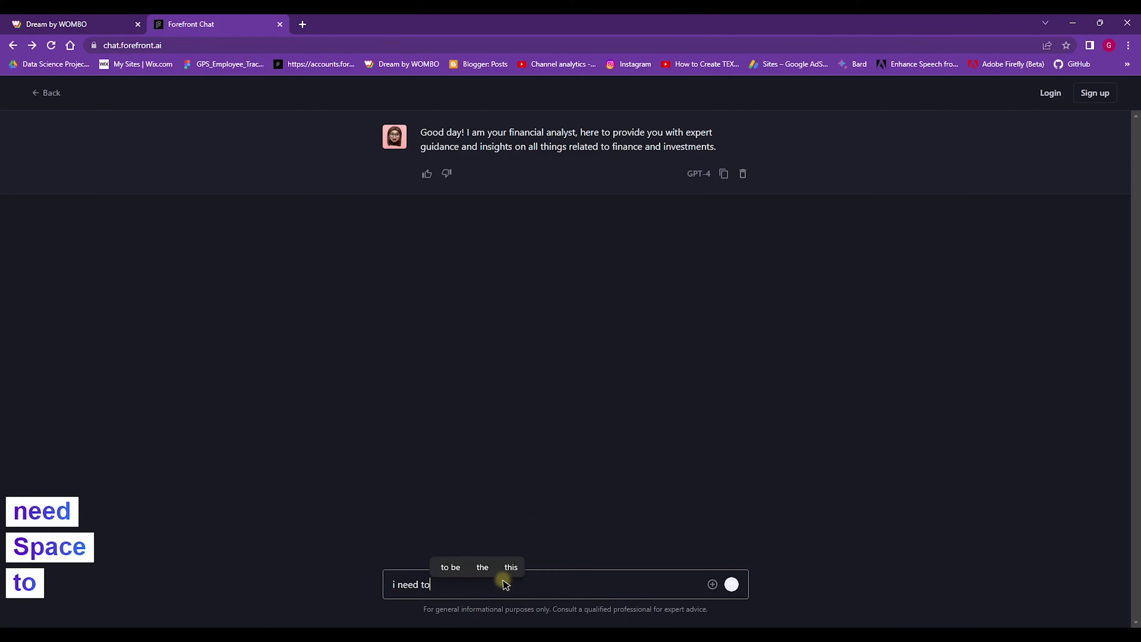
type(" start a f")
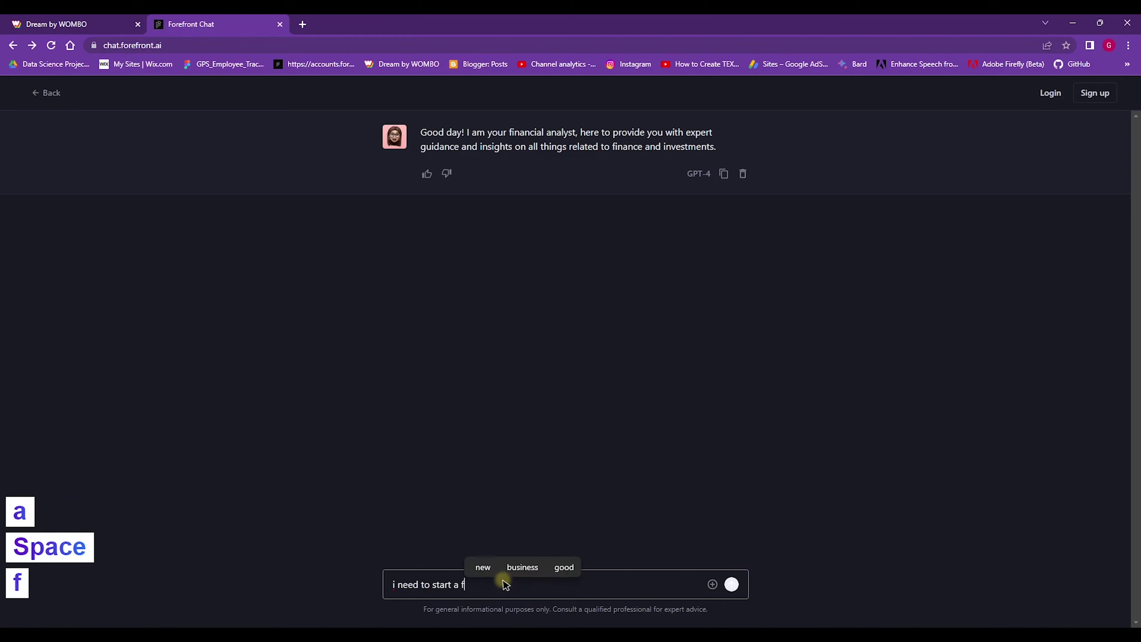
type("inance comap")
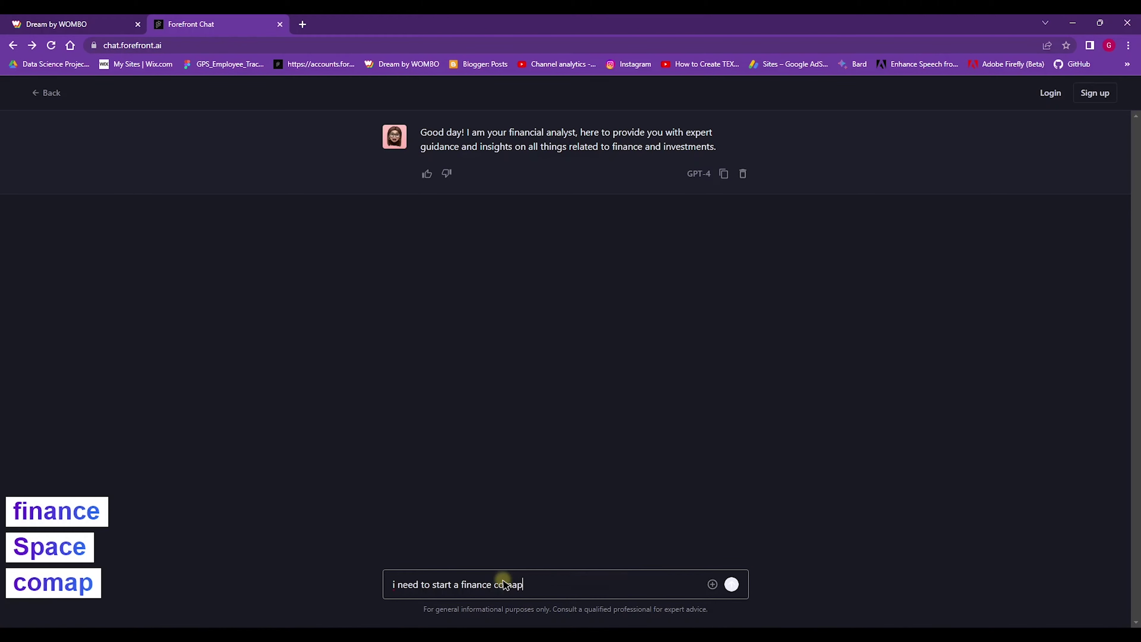
type("nay")
key("Return")
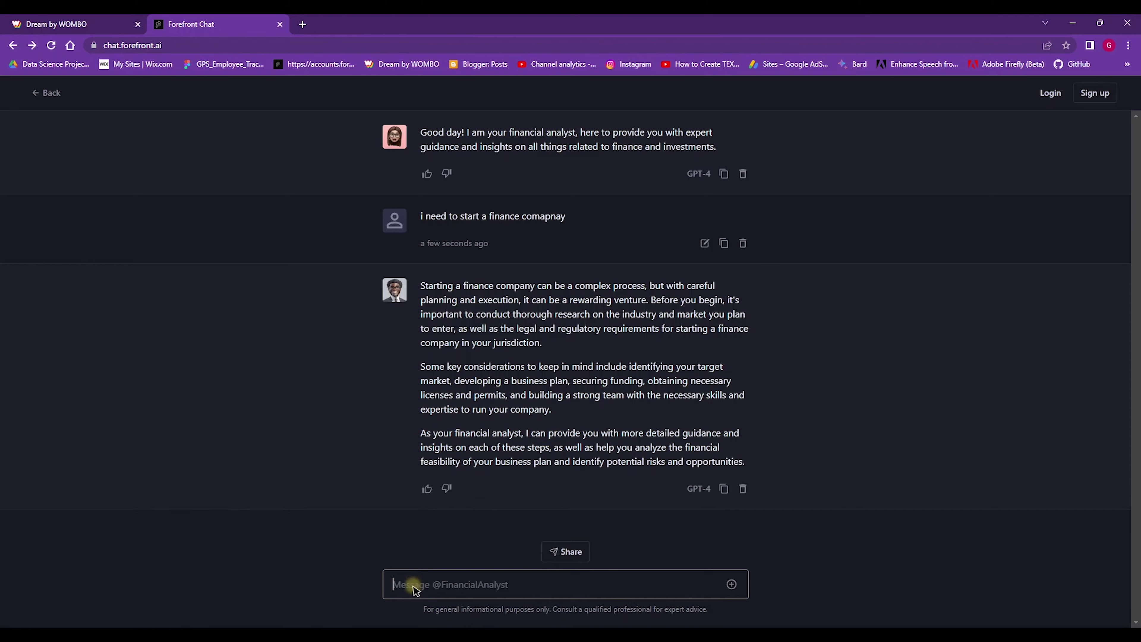
- Ask 'give me step by step explaination on the start up', then open a new tab
type("give me")
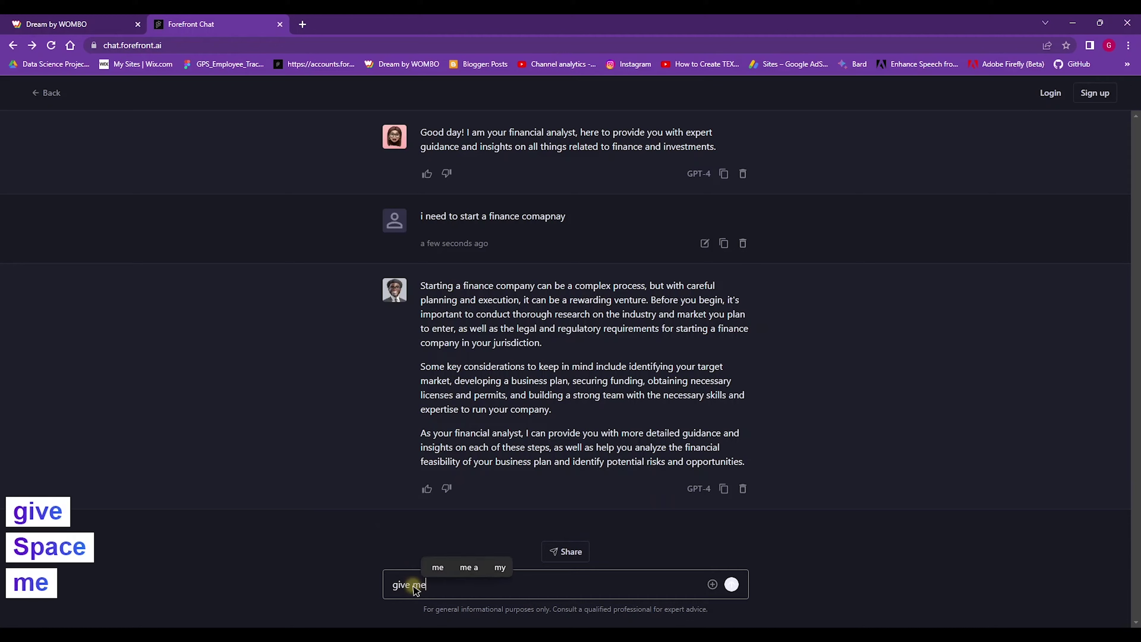
type(" sts")
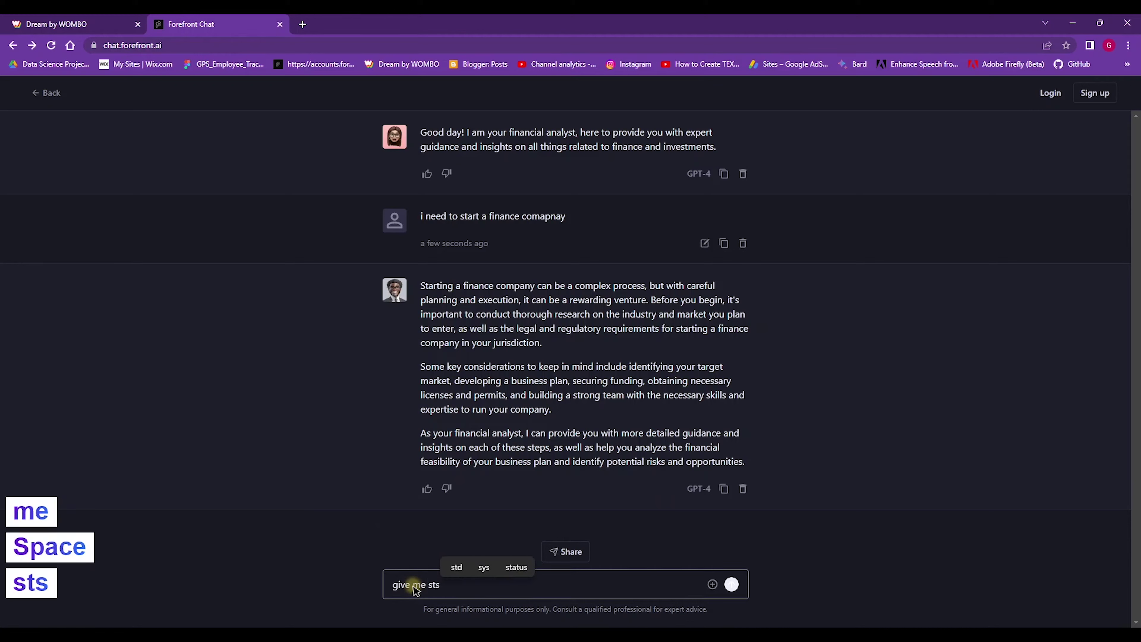
key("BackSpace")
type("ep by ")
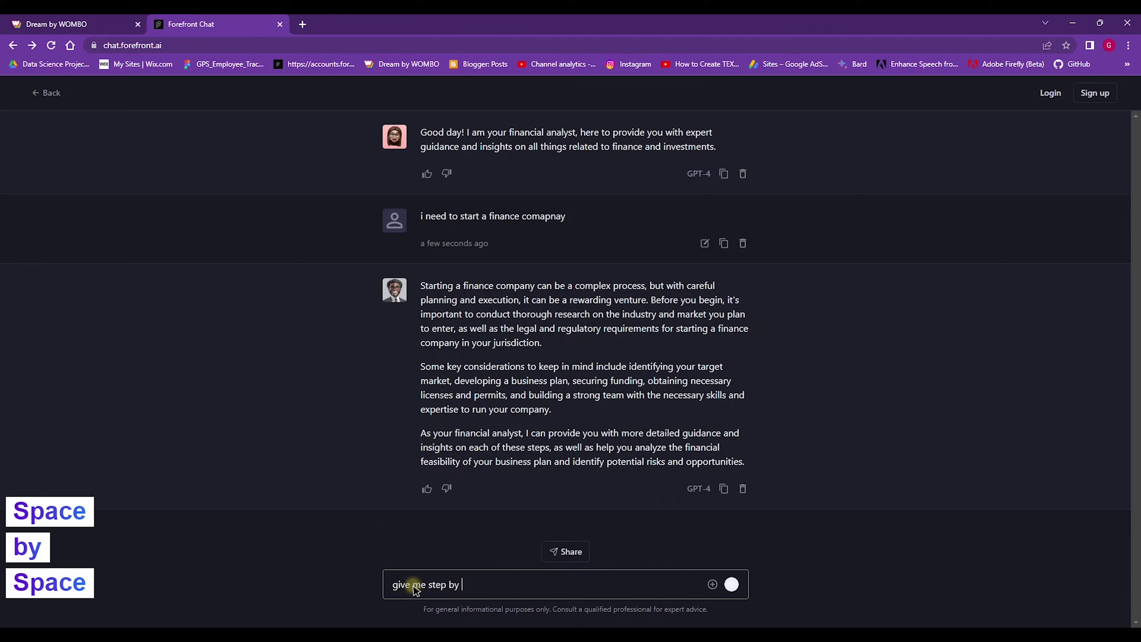
type("step exa")
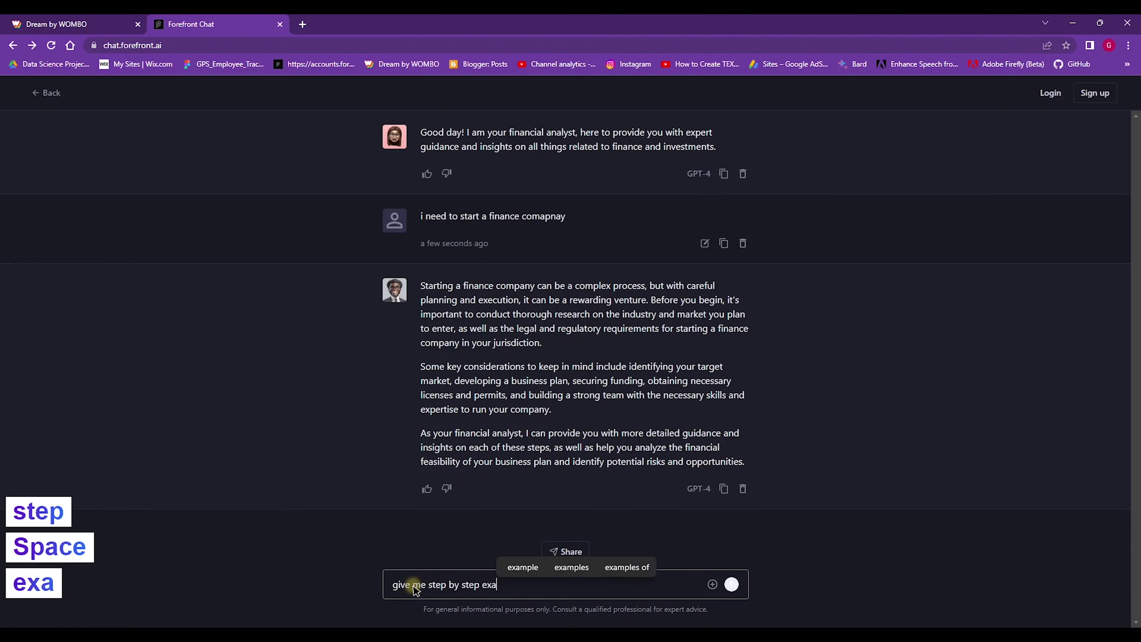
key("BackSpace")
type("plainat")
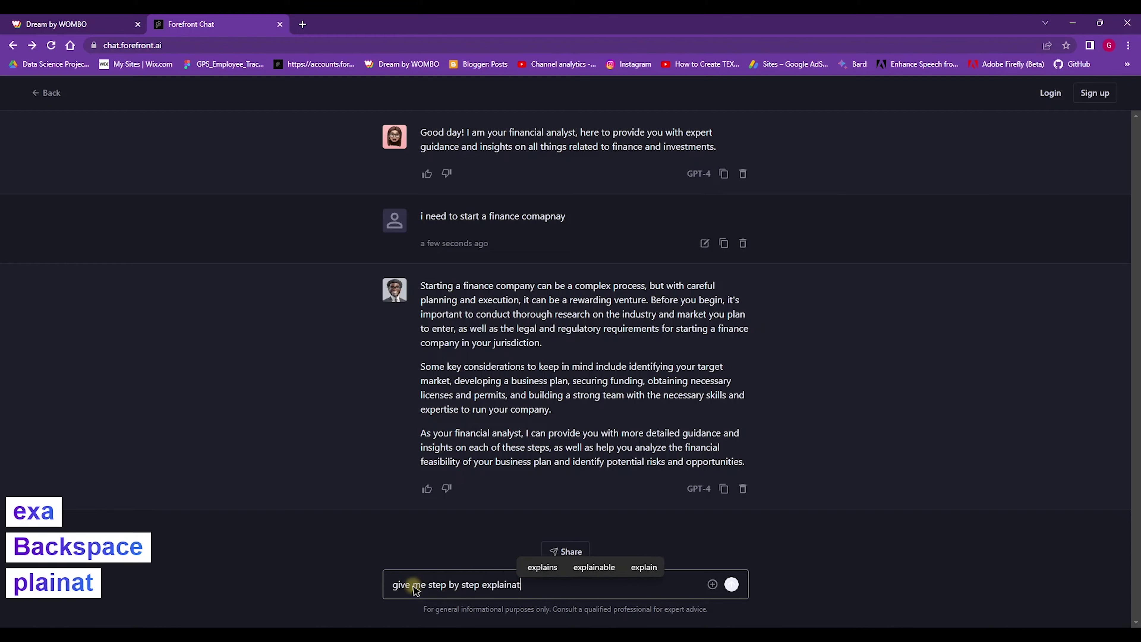
type("ion on")
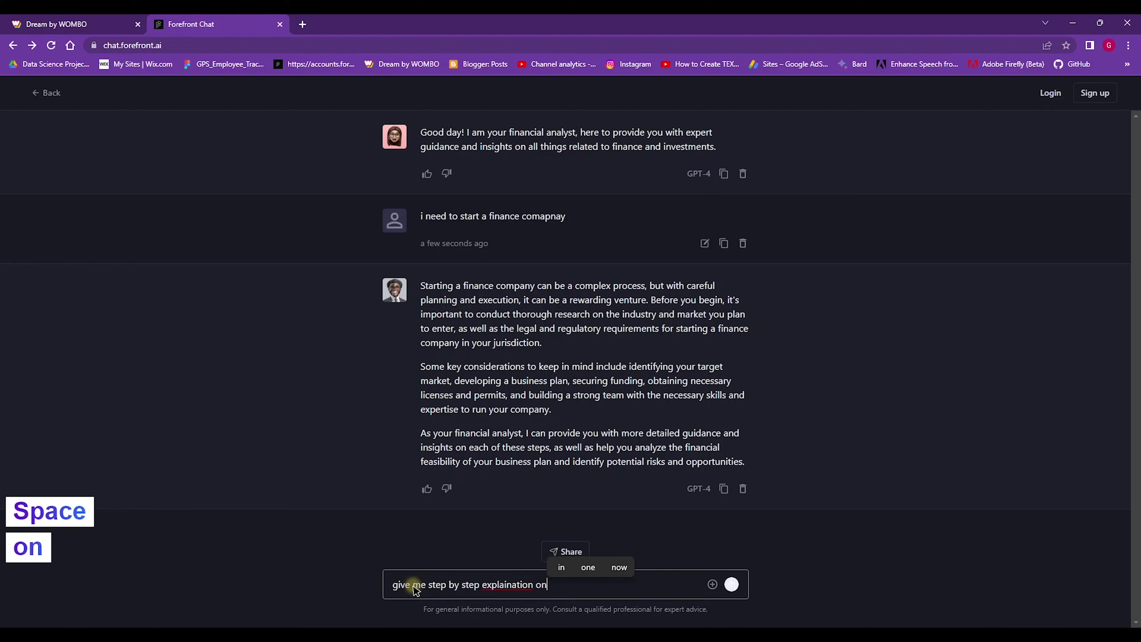
type(" the start ")
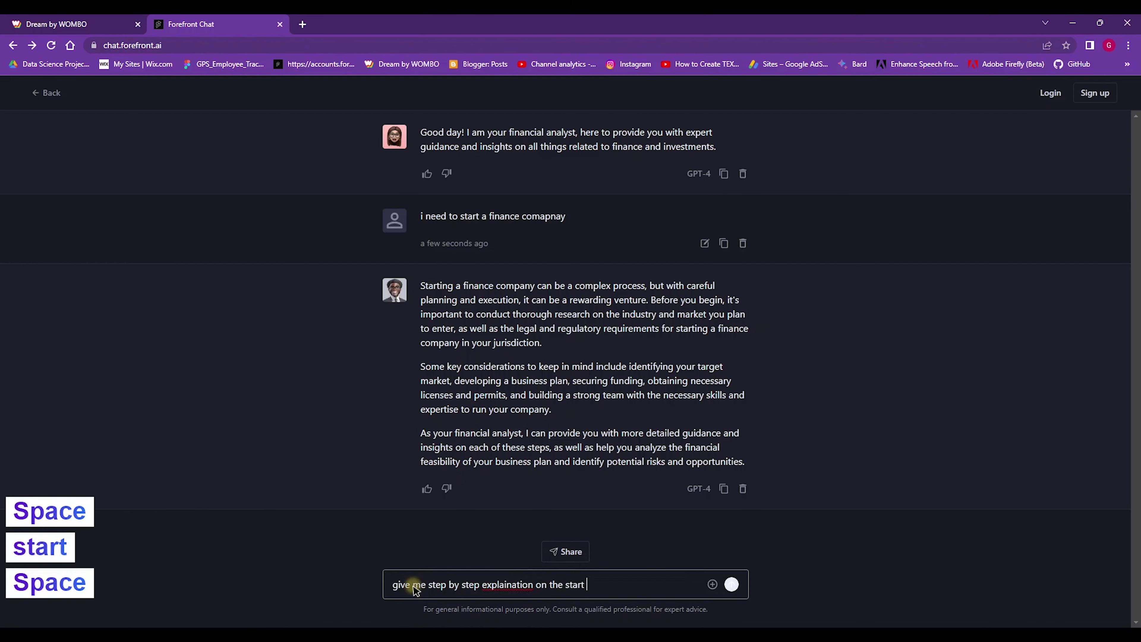
type("up")
key("Return")
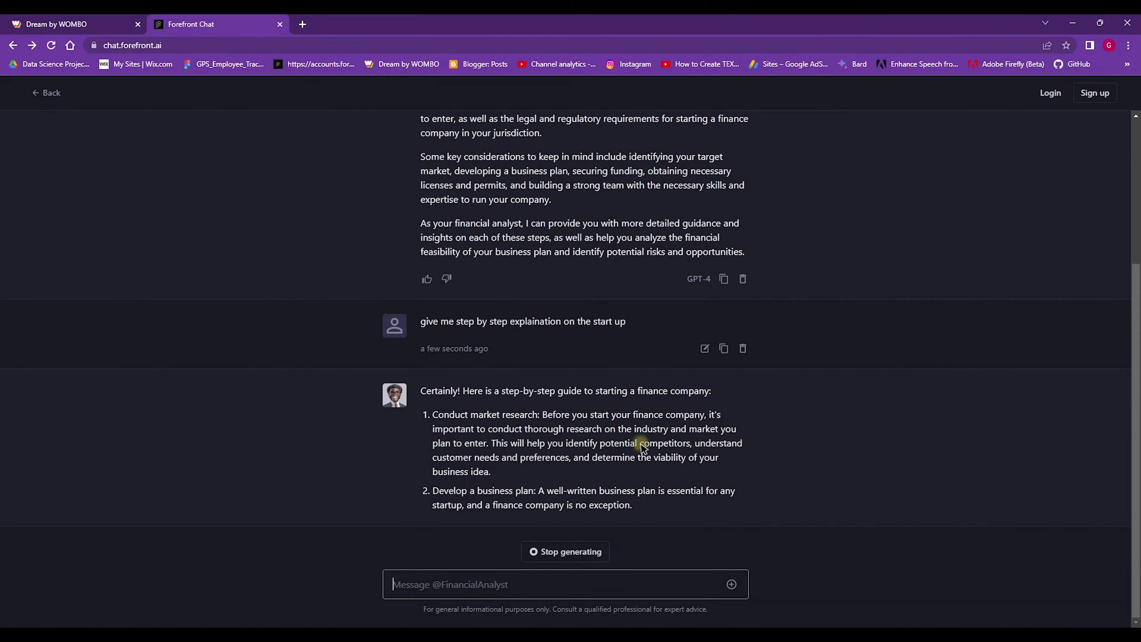
key("ctrl+t")
- Search Google for otter ai and open the Otter.ai home page from the results
type("o")
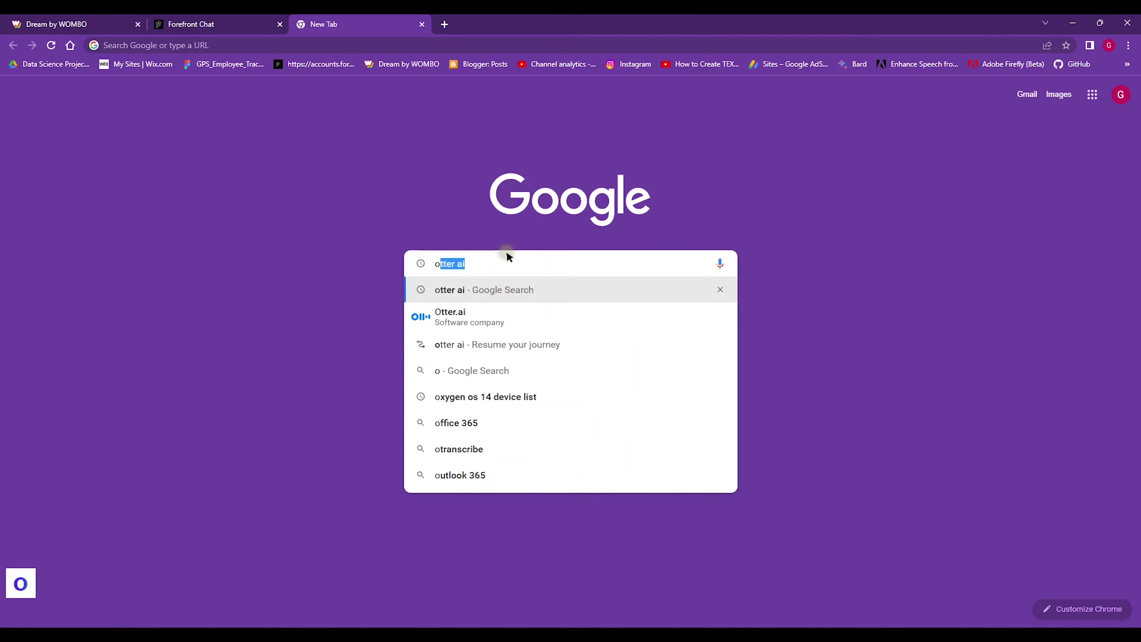
key("Return")
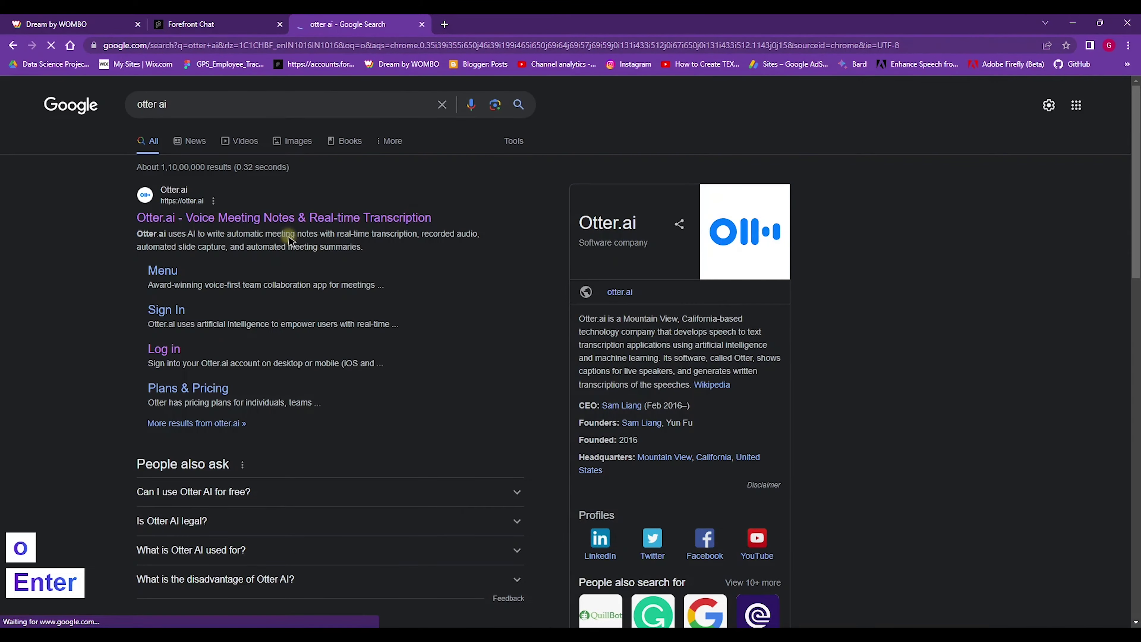
left_click(314, 218)
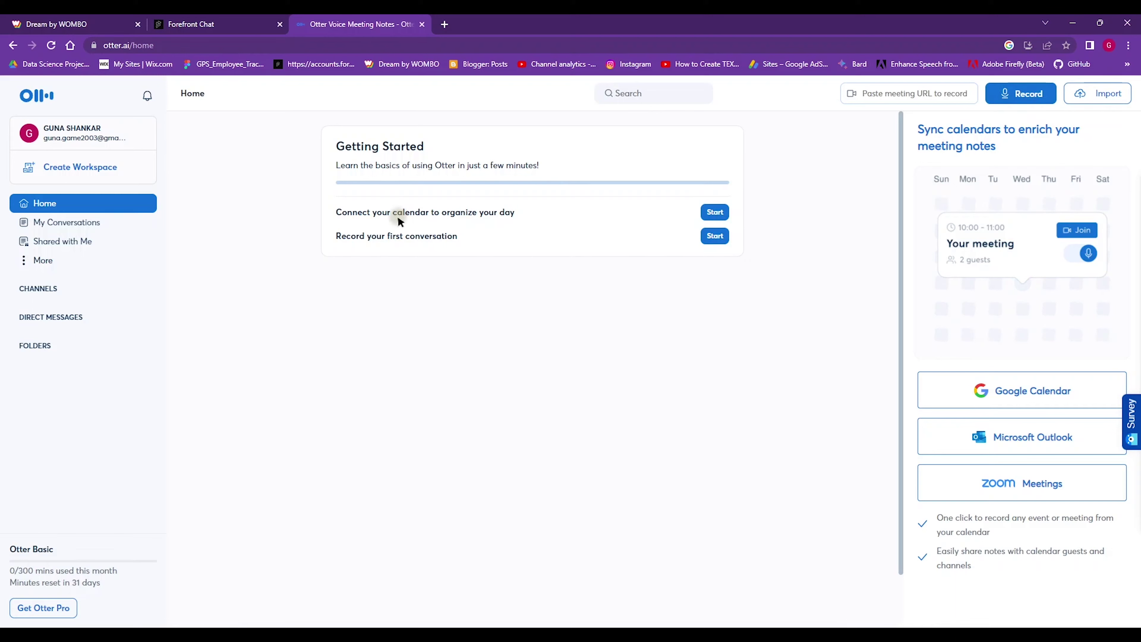
- Import A_J_Cook_Speech_from_Lansbury's_Labour_Weekly.ogg from the Desktop and open its transcript
left_click_drag(338, 220, 505, 217)
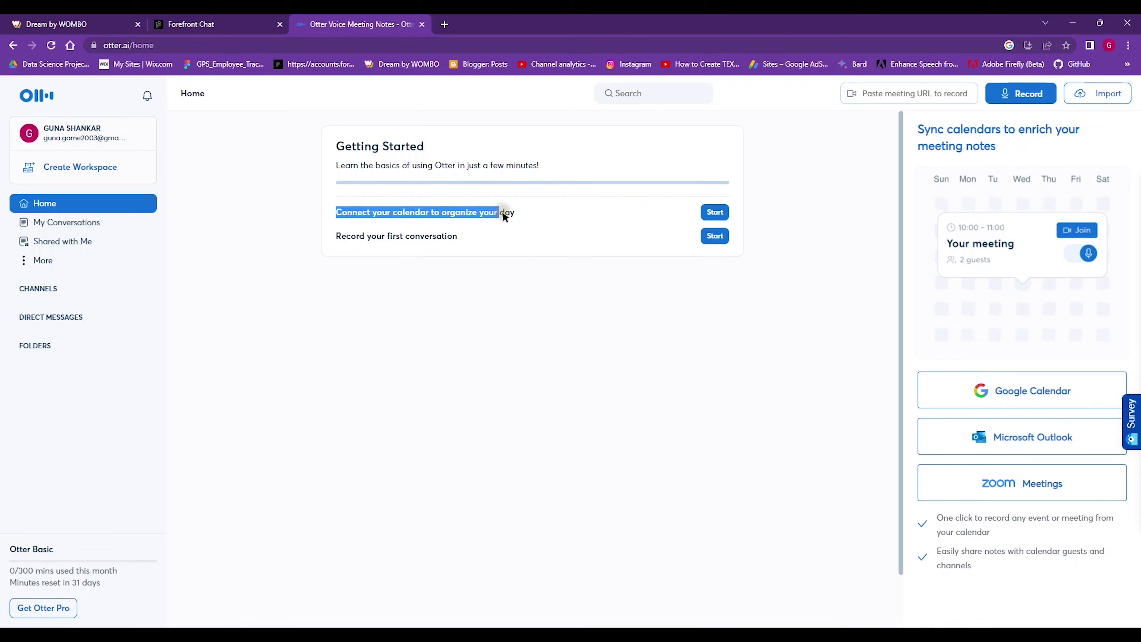
left_click(527, 215)
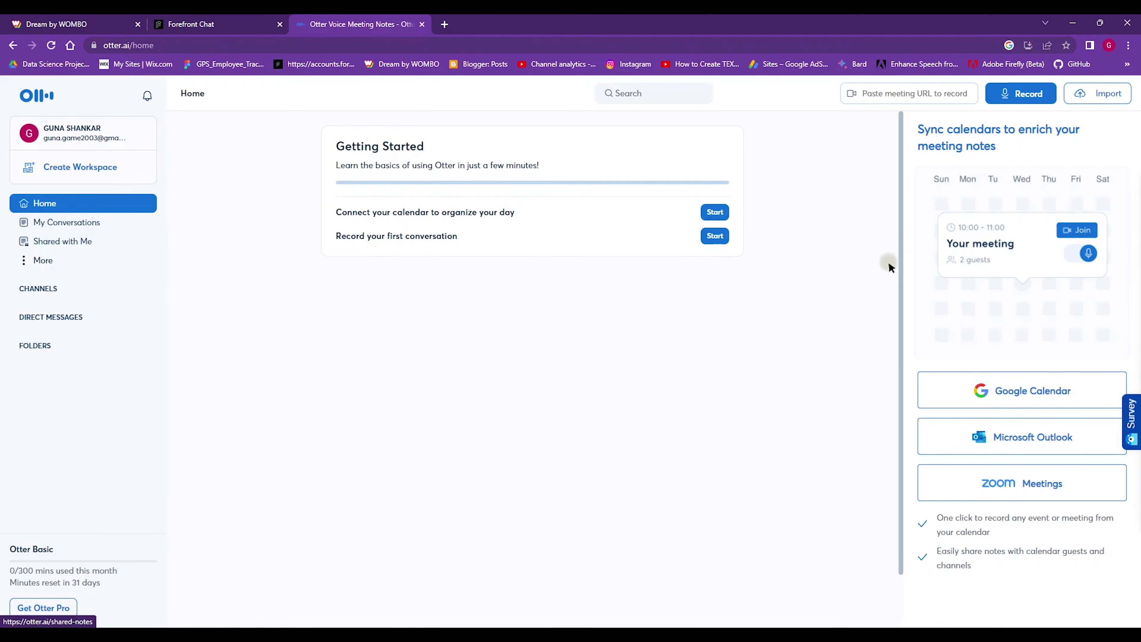
left_click(1098, 94)
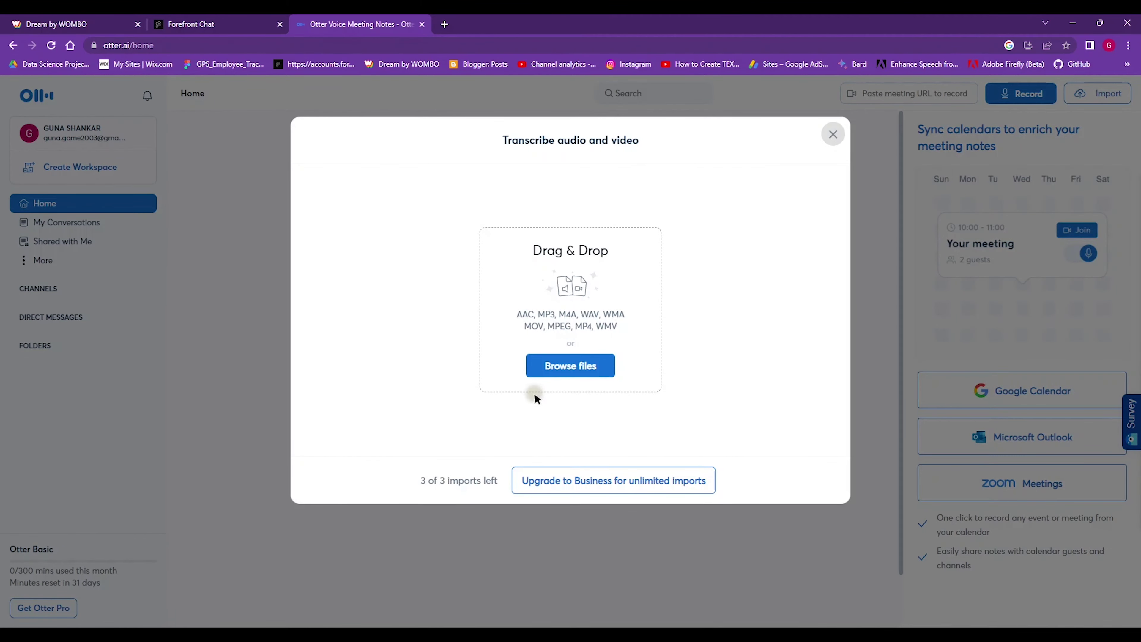
left_click(594, 365)
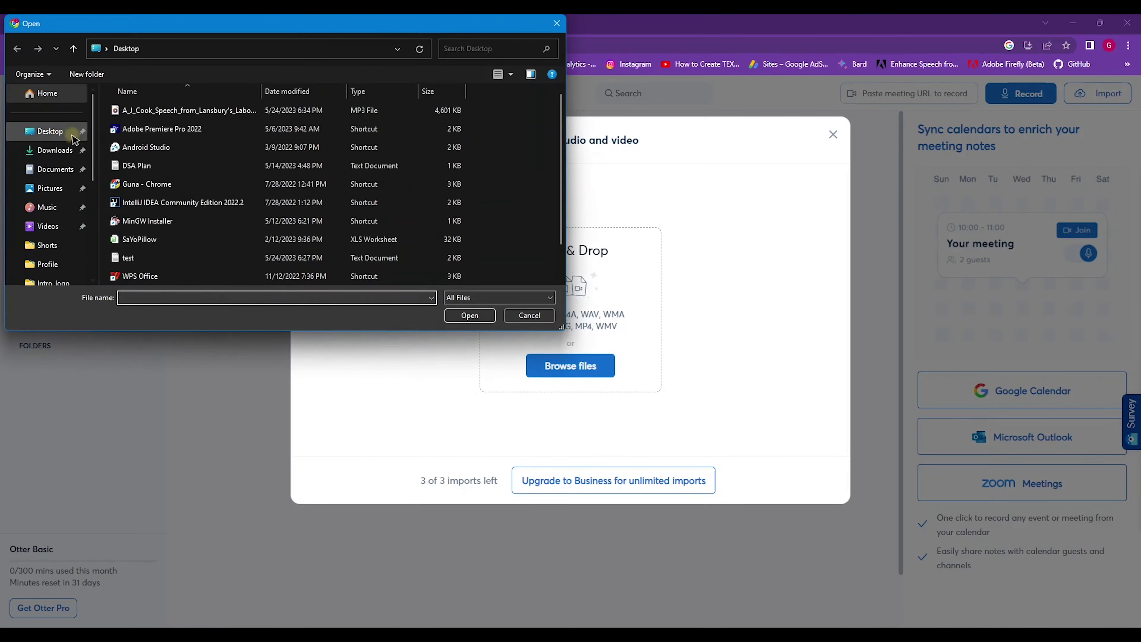
left_click(66, 139)
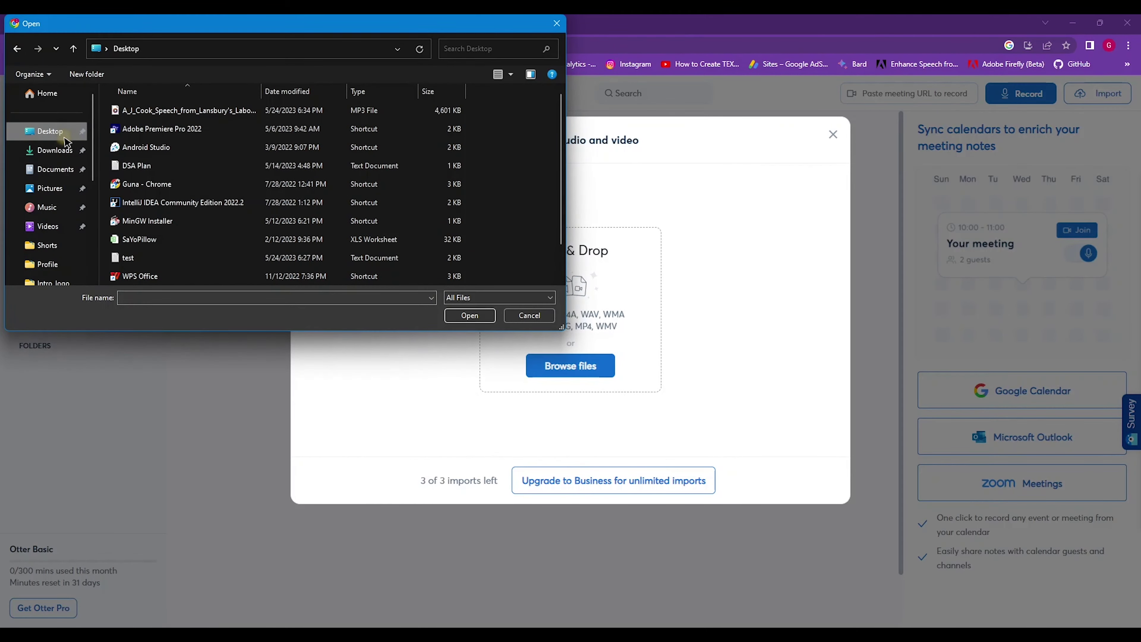
left_click(159, 111)
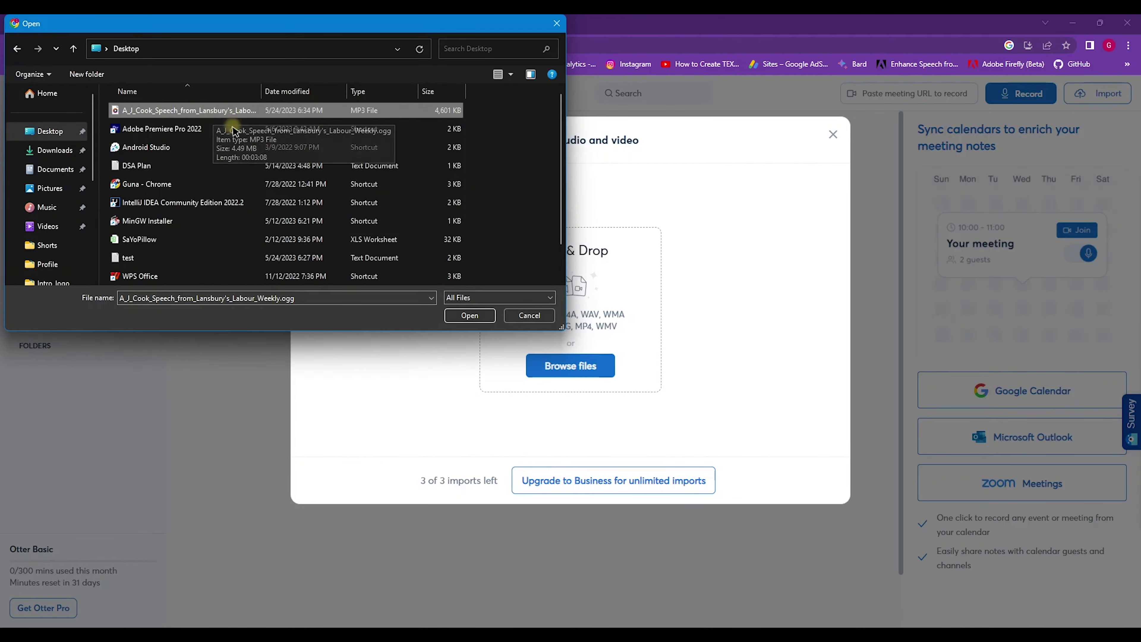
left_click(465, 316)
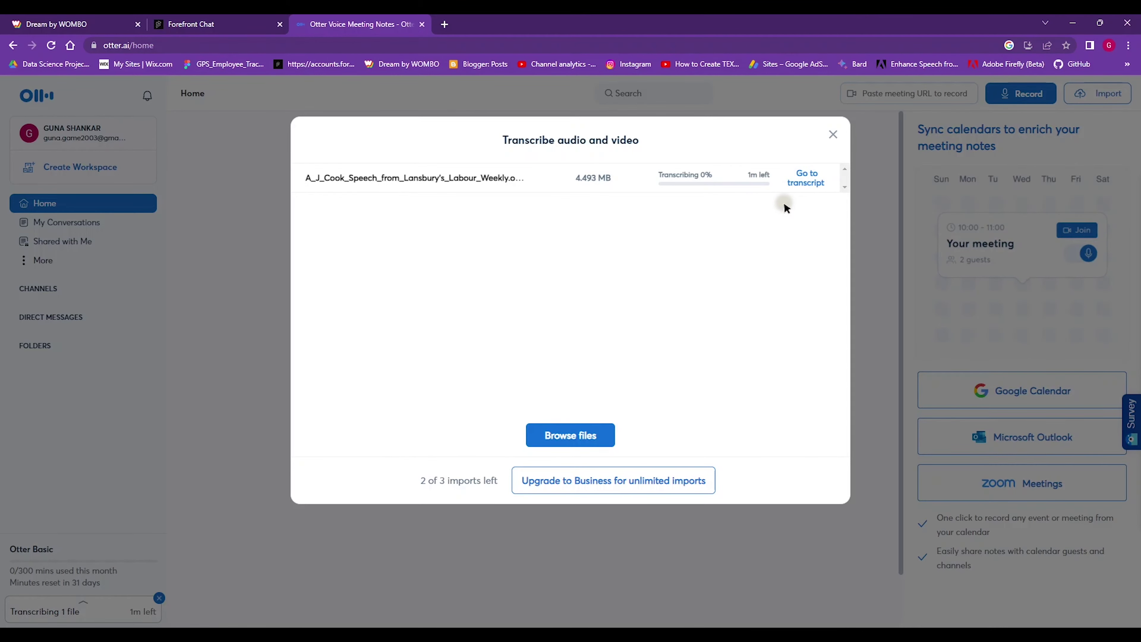
left_click(802, 178)
left_click(539, 329)
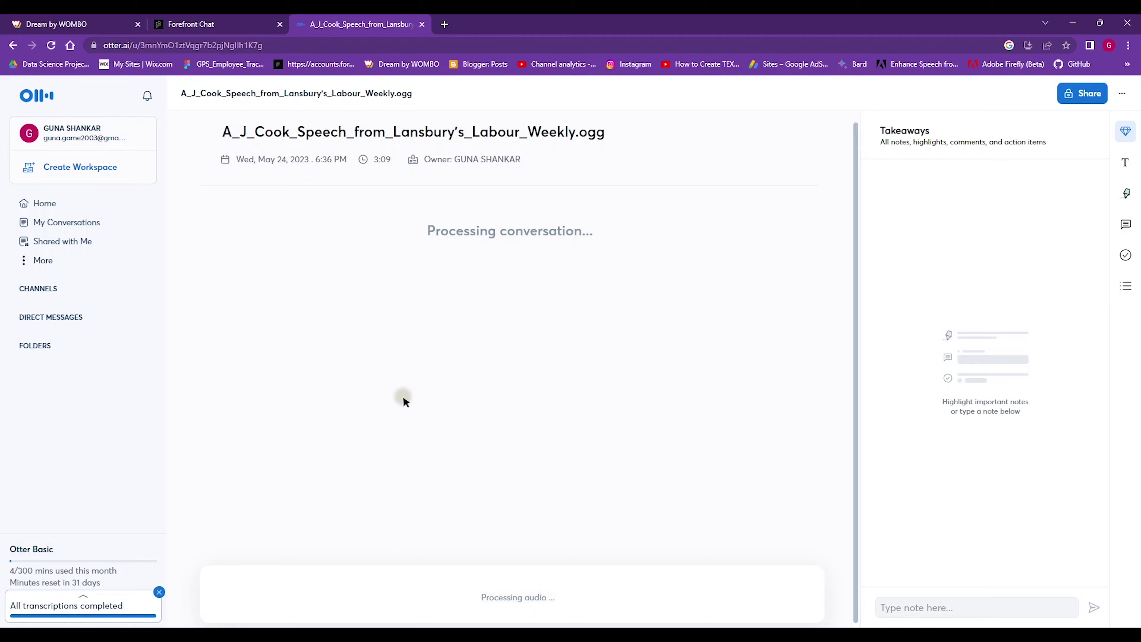
- Tag the selected 1:49 transcript paragraph with the speaker name 'speaker 2'
scroll(401, 387, "down", 3)
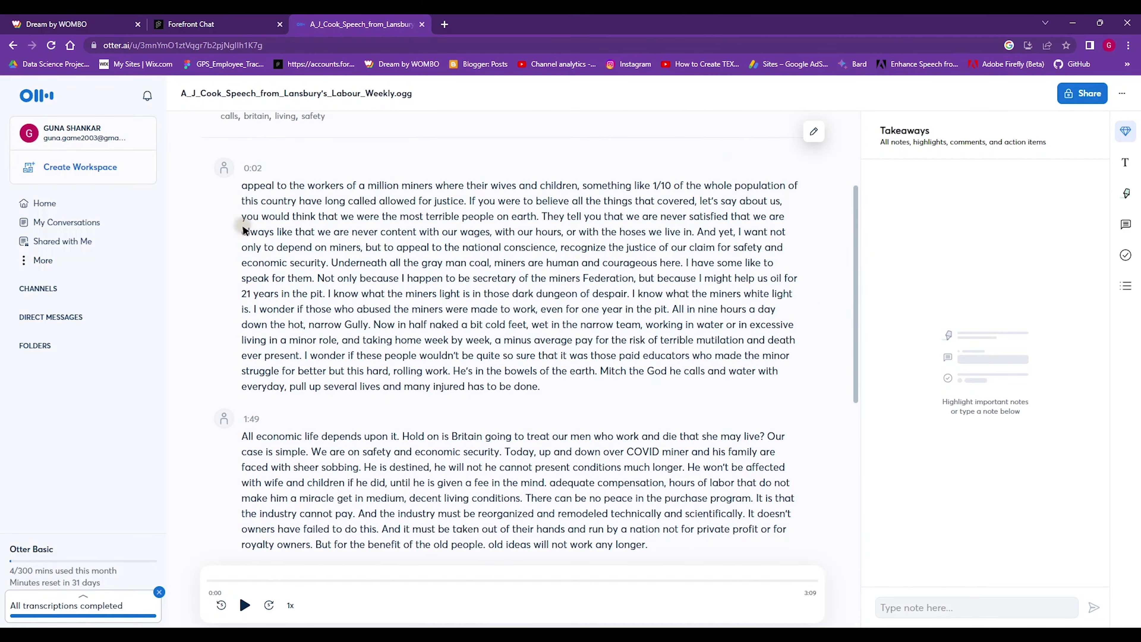
left_click_drag(241, 186, 540, 387)
scroll(341, 257, "down", 5)
left_click_drag(382, 271, 313, 287)
left_click(269, 263)
type("sp")
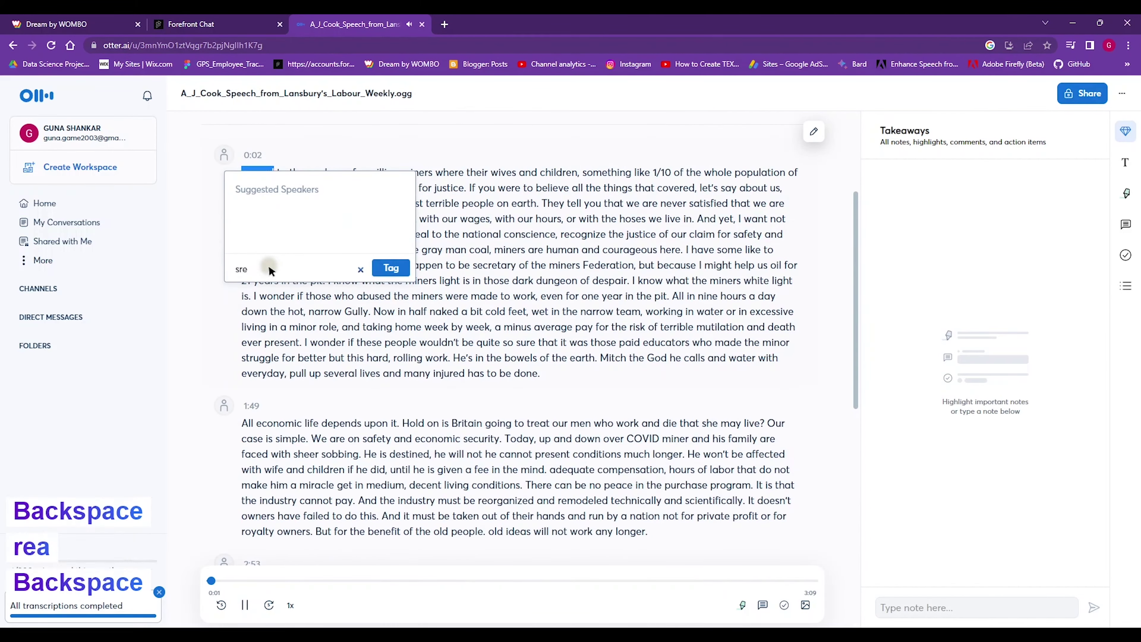
type("eaker 2")
key("Return")
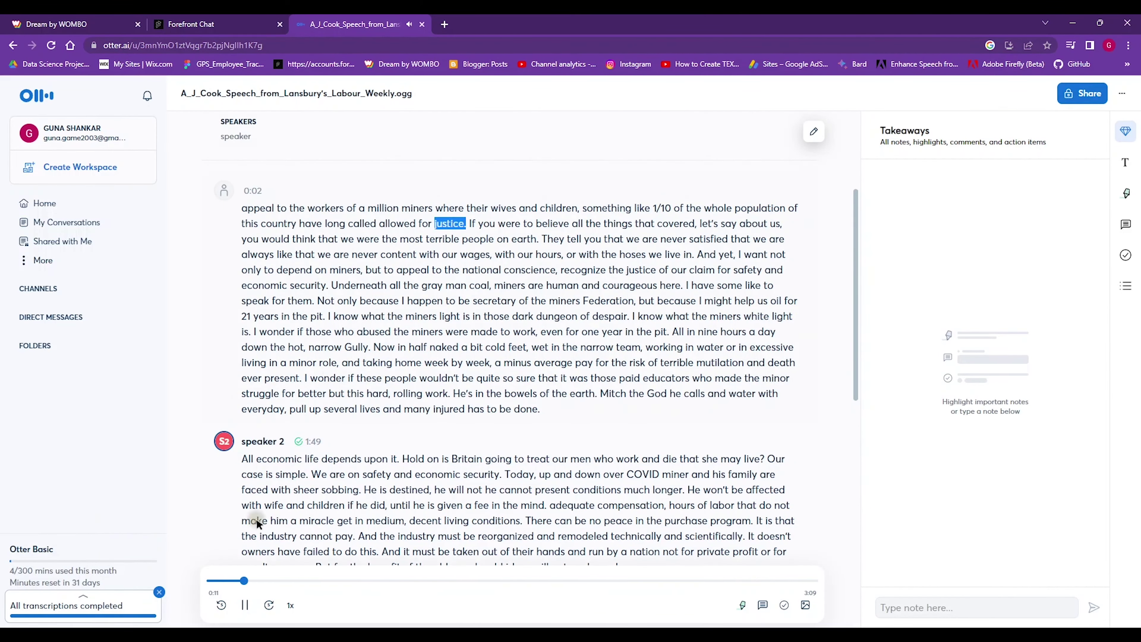
- Pause playback and type 'water mark remover ai' into a new Google tab
left_click(245, 605)
key("ctrl+t")
type("water m")
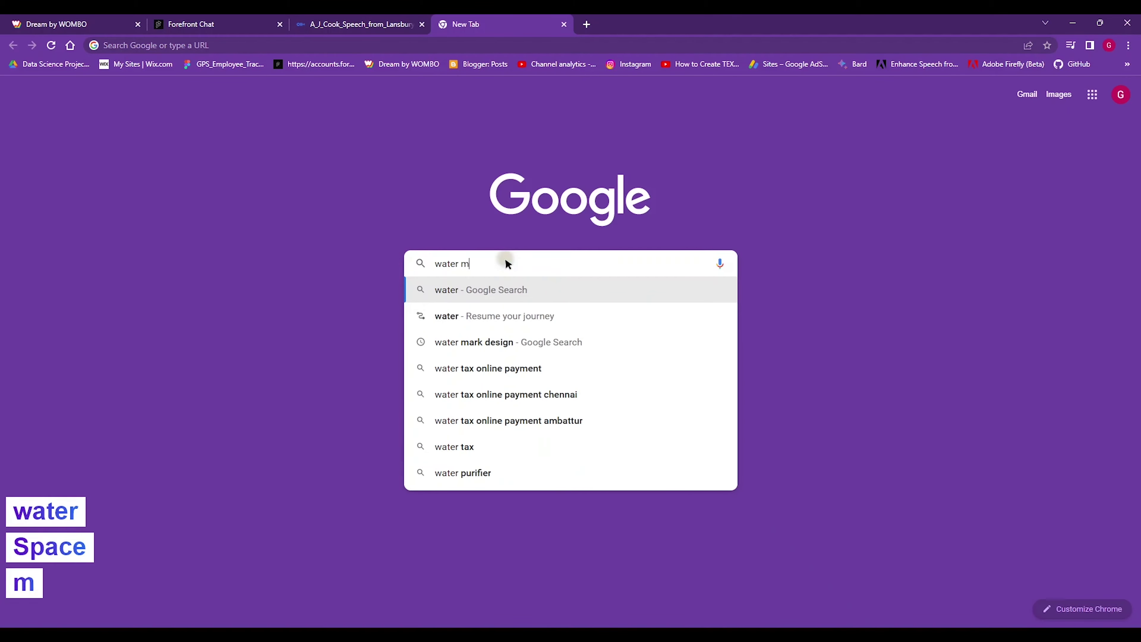
type("ark")
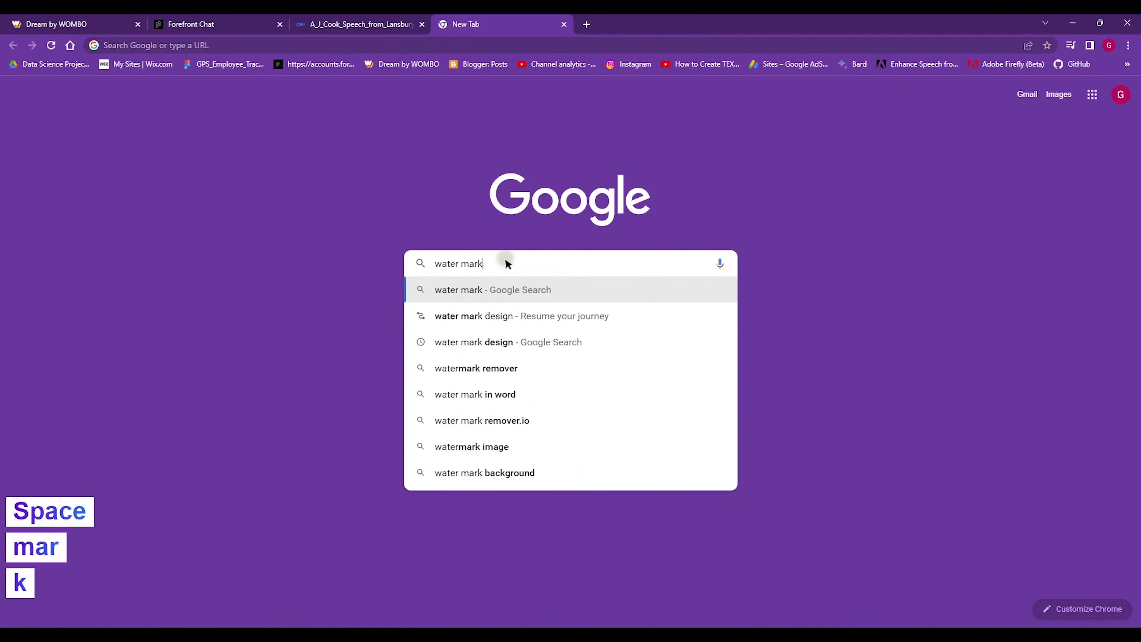
type(" remover a")
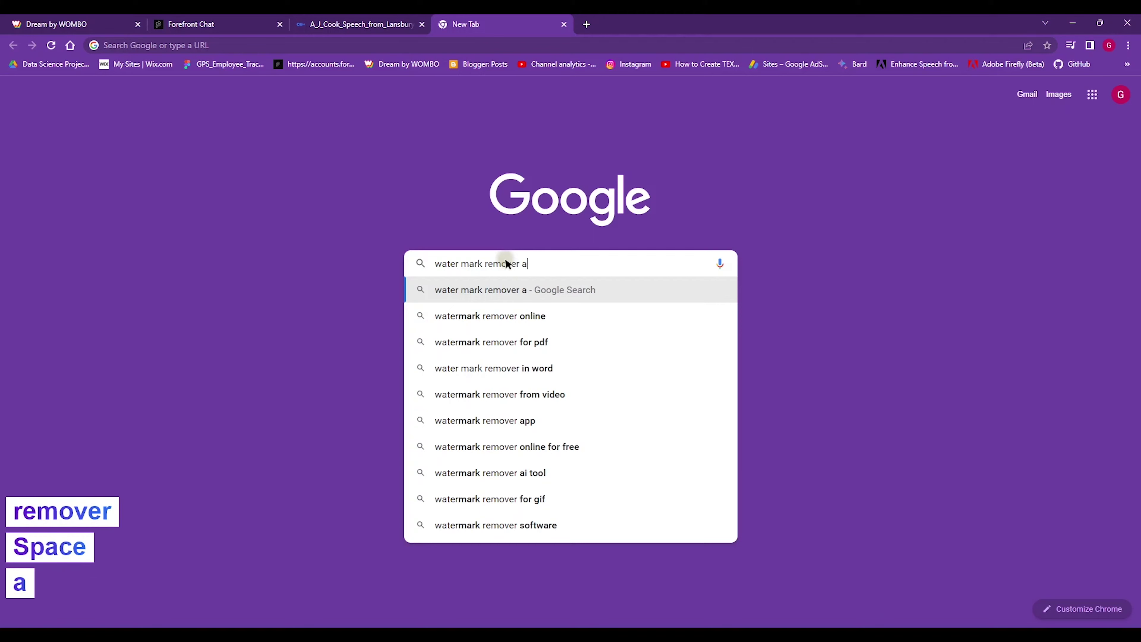
type("i")
- Search the corrected 'watermark remover ai', open WatermarkRemover.io, then start another new tab
key("Return")
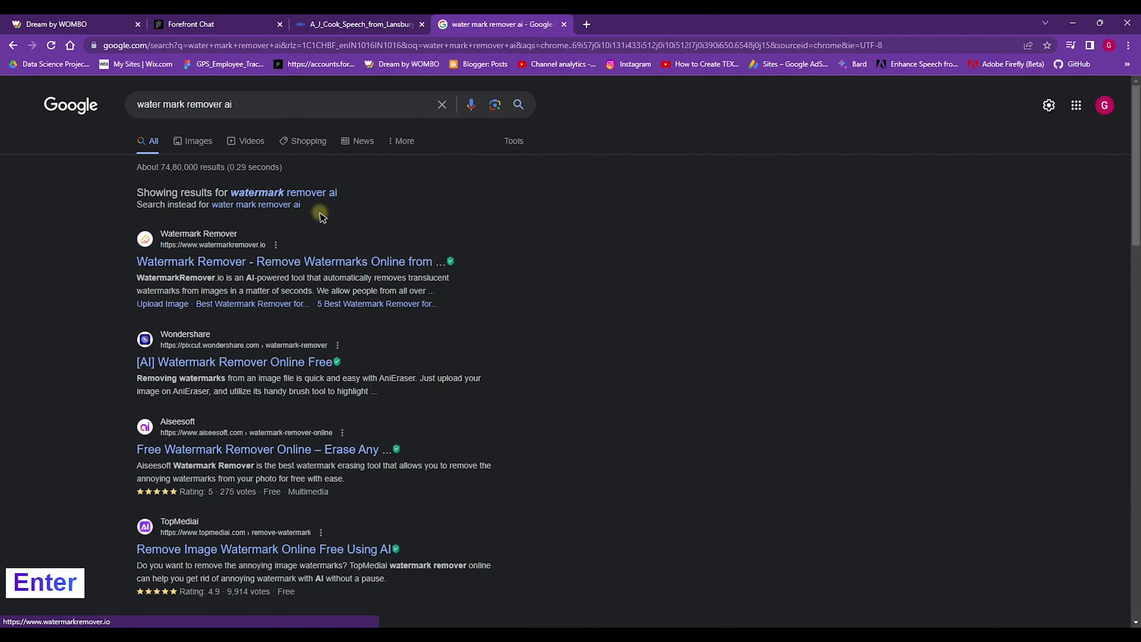
left_click(323, 197)
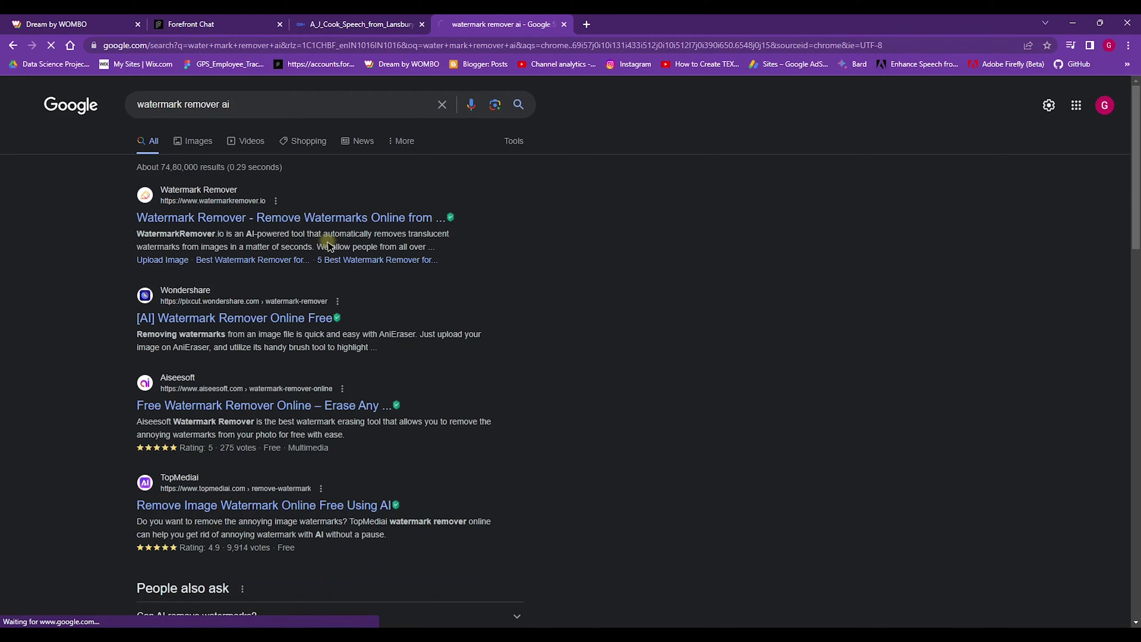
left_click(328, 220)
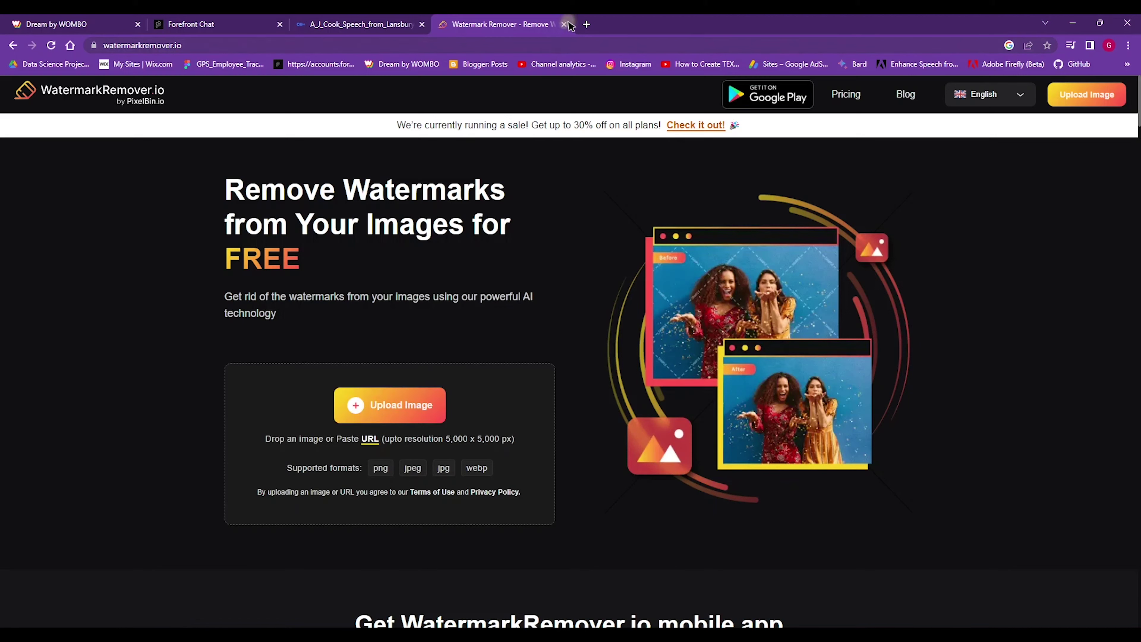
left_click(587, 23)
- Search Google for 'image with watermark' and preview the Digital Trends watermarked photo
left_click(456, 251)
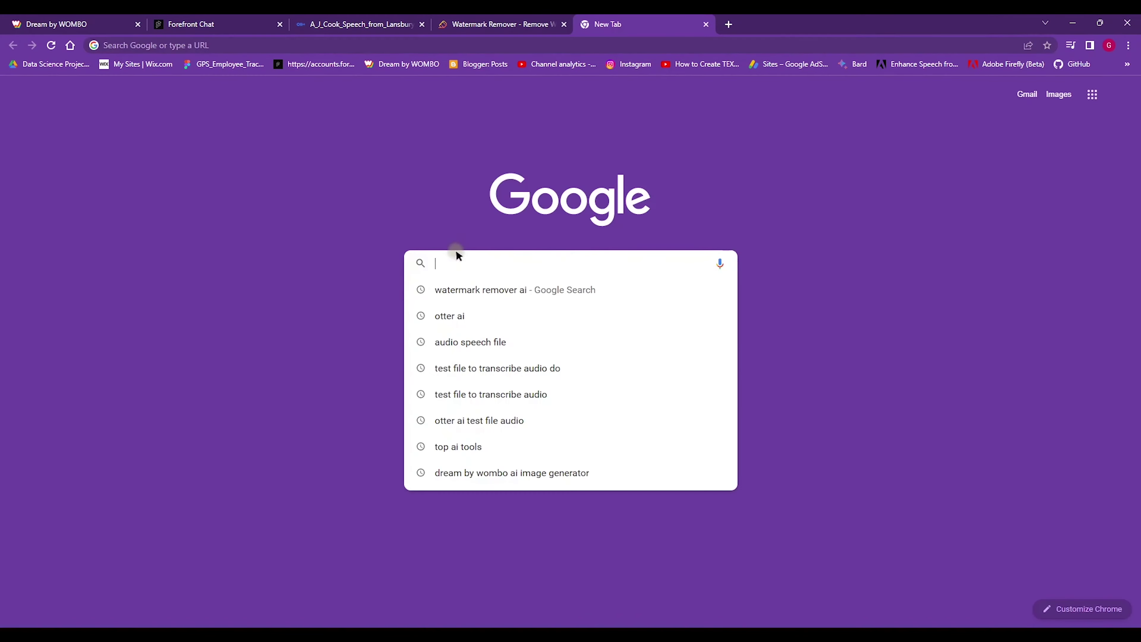
type("image wi")
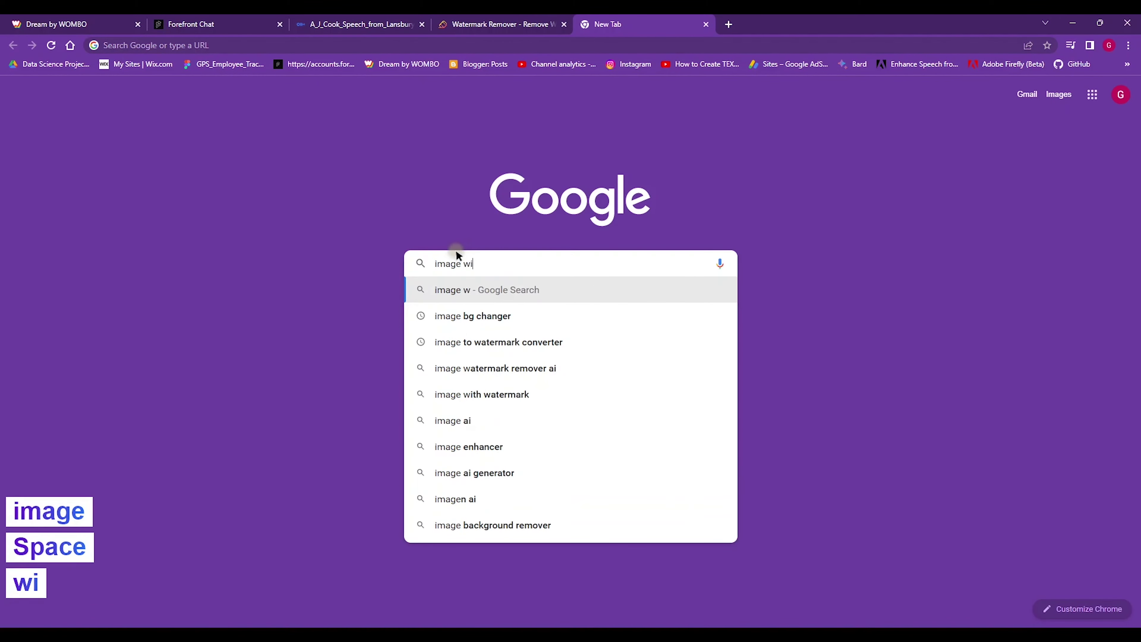
type("th wat")
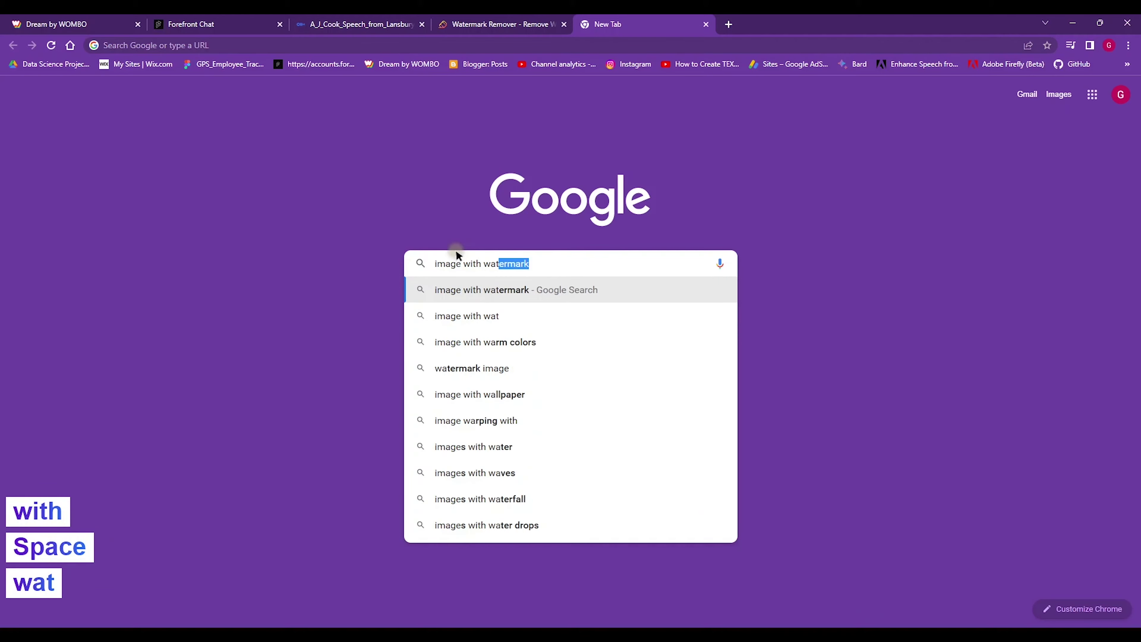
type("er marks")
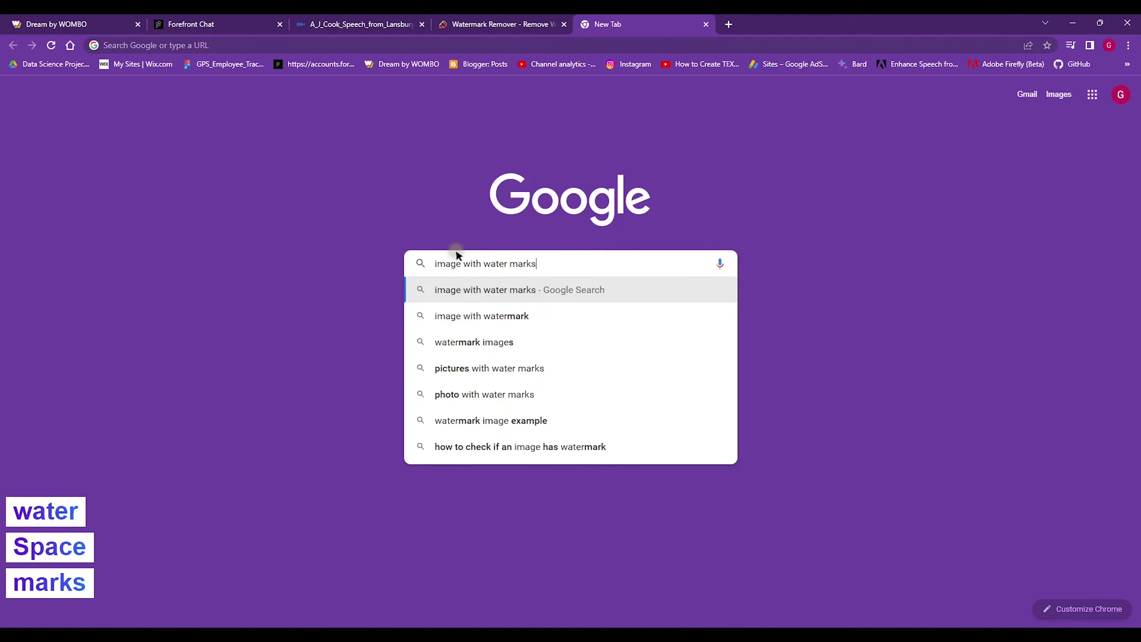
key("Down")
key("Return")
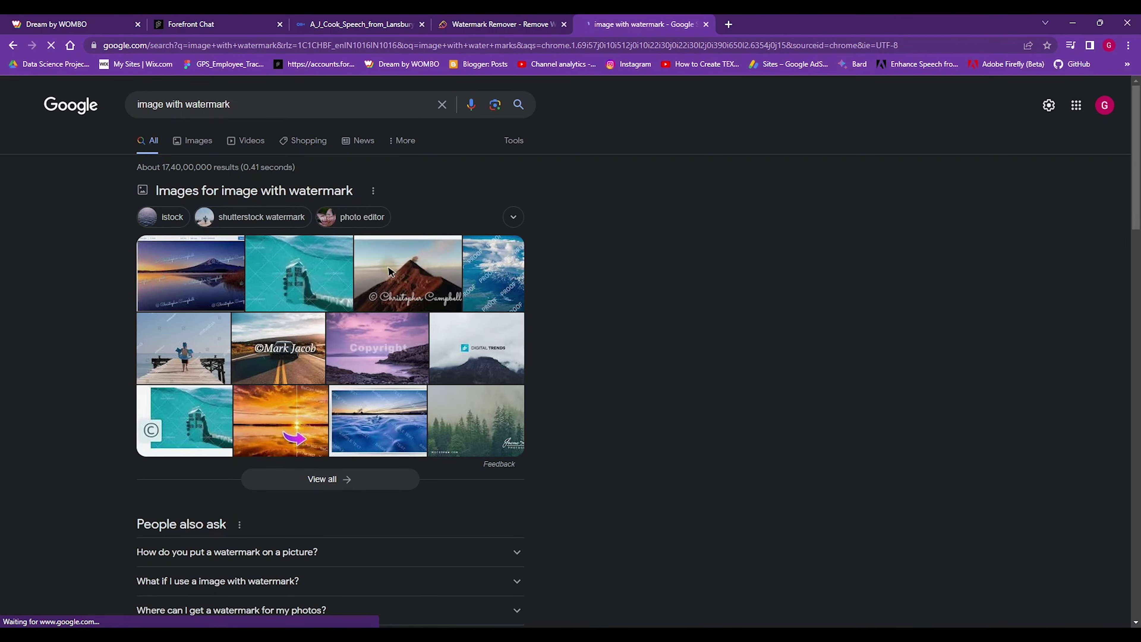
left_click(387, 278)
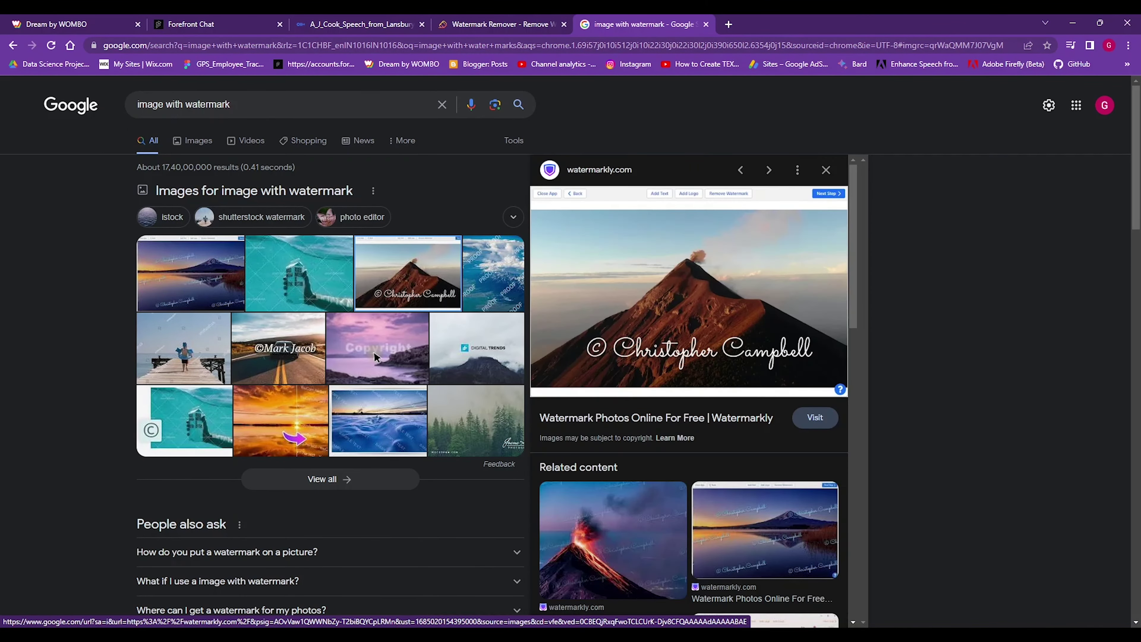
left_click(476, 349)
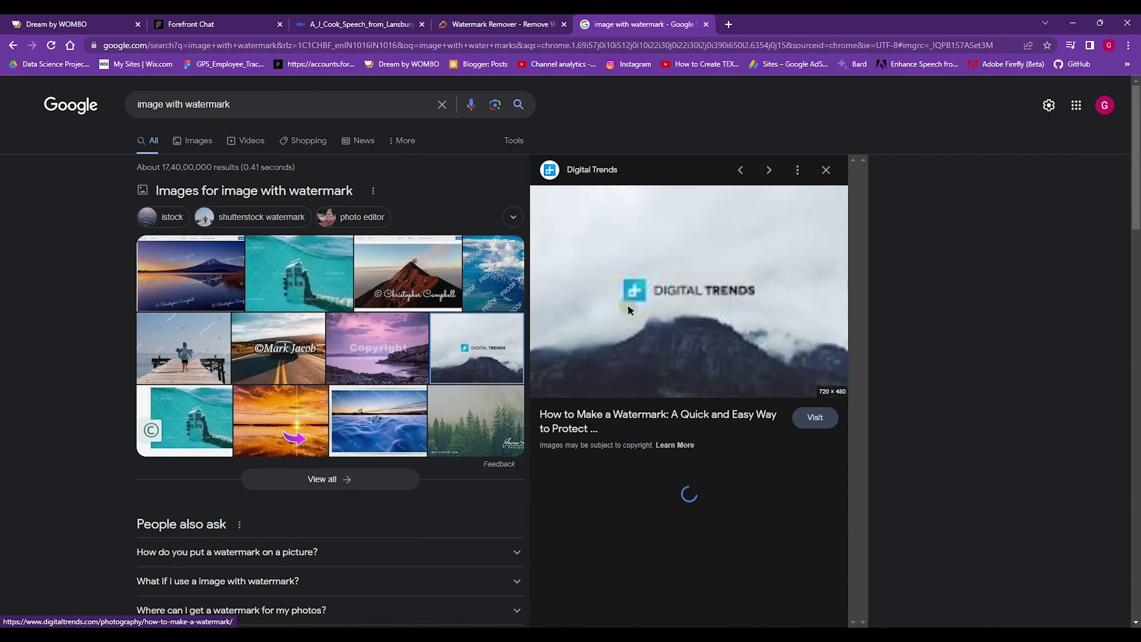
- Save the Digital Trends image to the Desktop as test_img
right_click(629, 310)
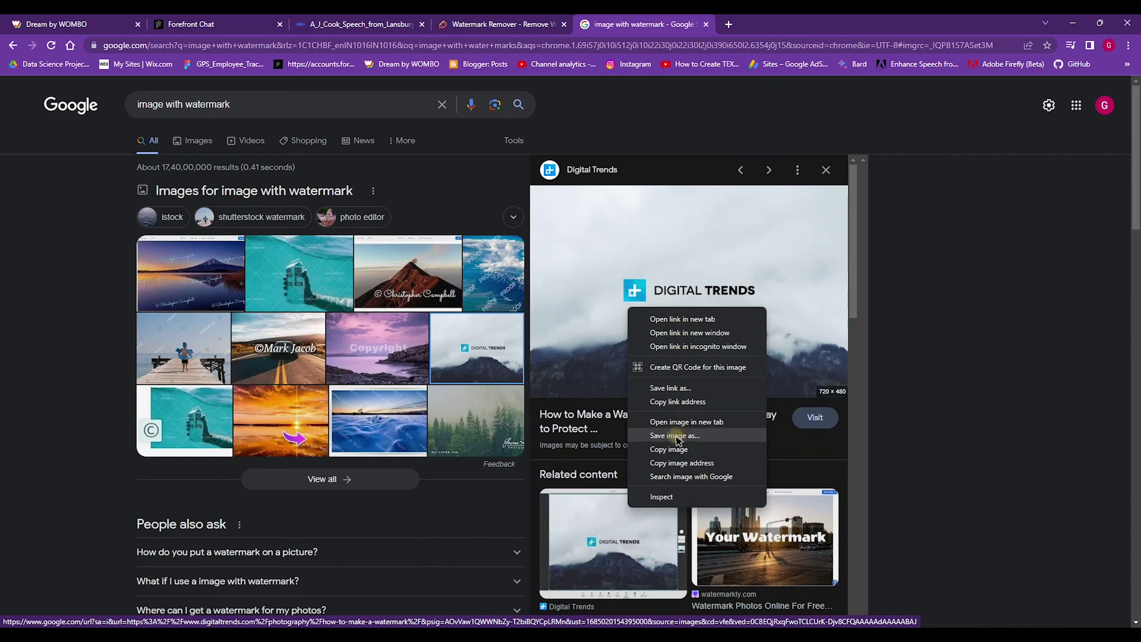
left_click(669, 449)
left_click(49, 95)
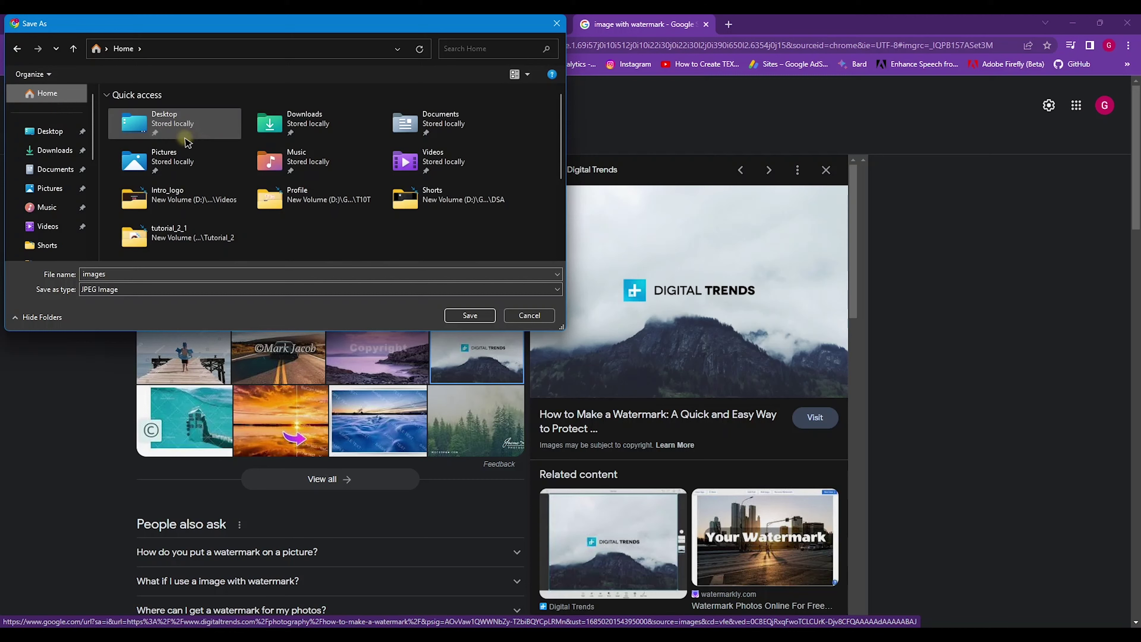
double_click(174, 134)
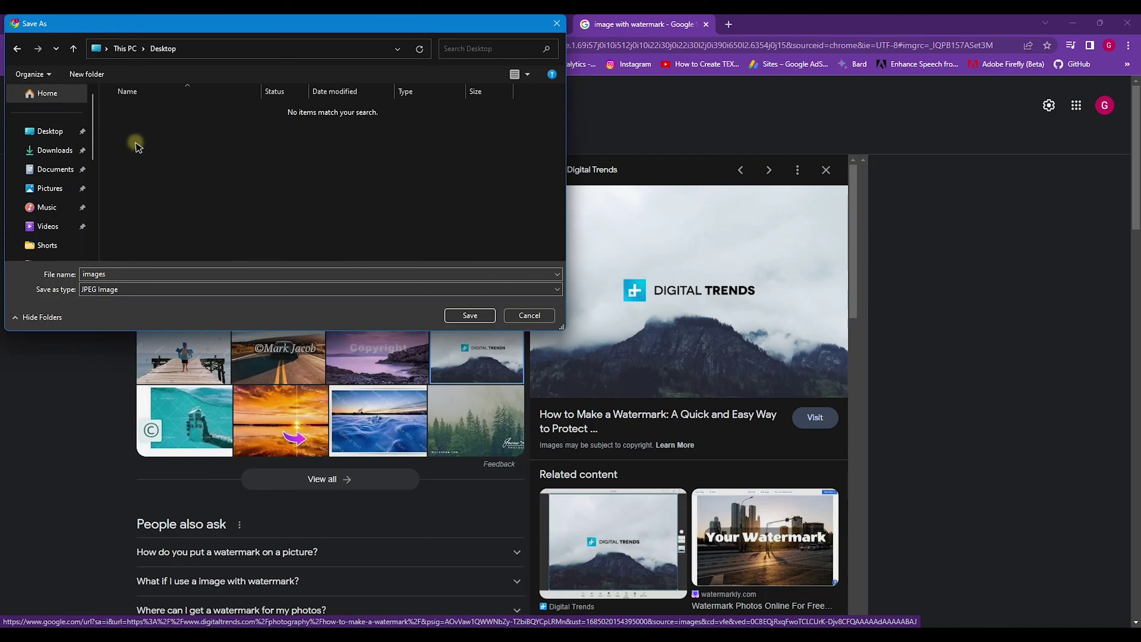
left_click(50, 133)
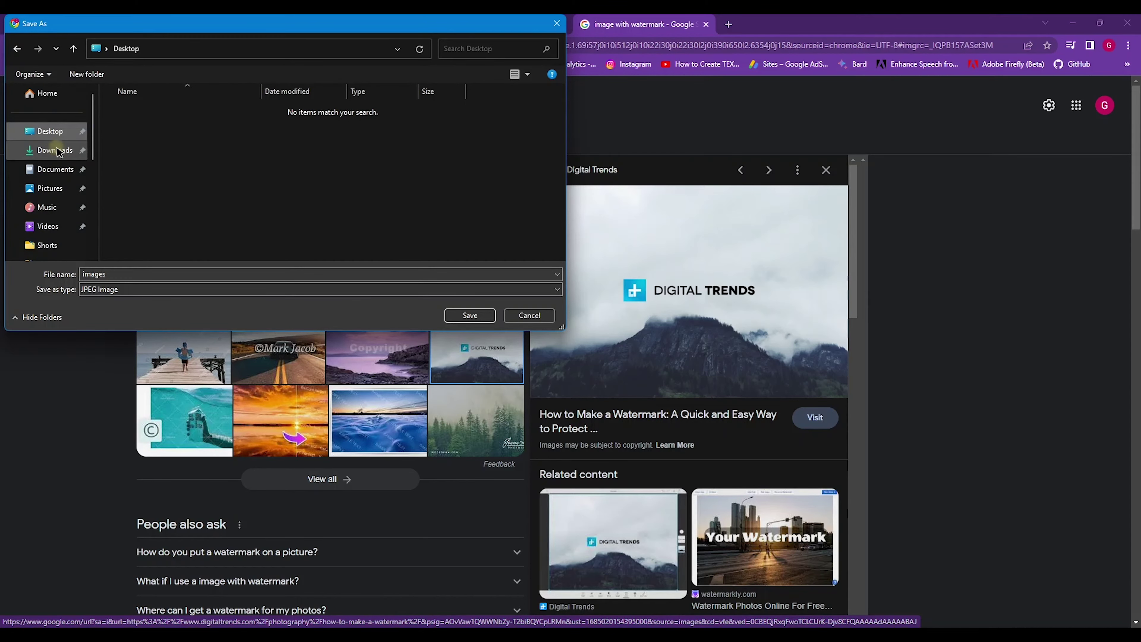
double_click(124, 273)
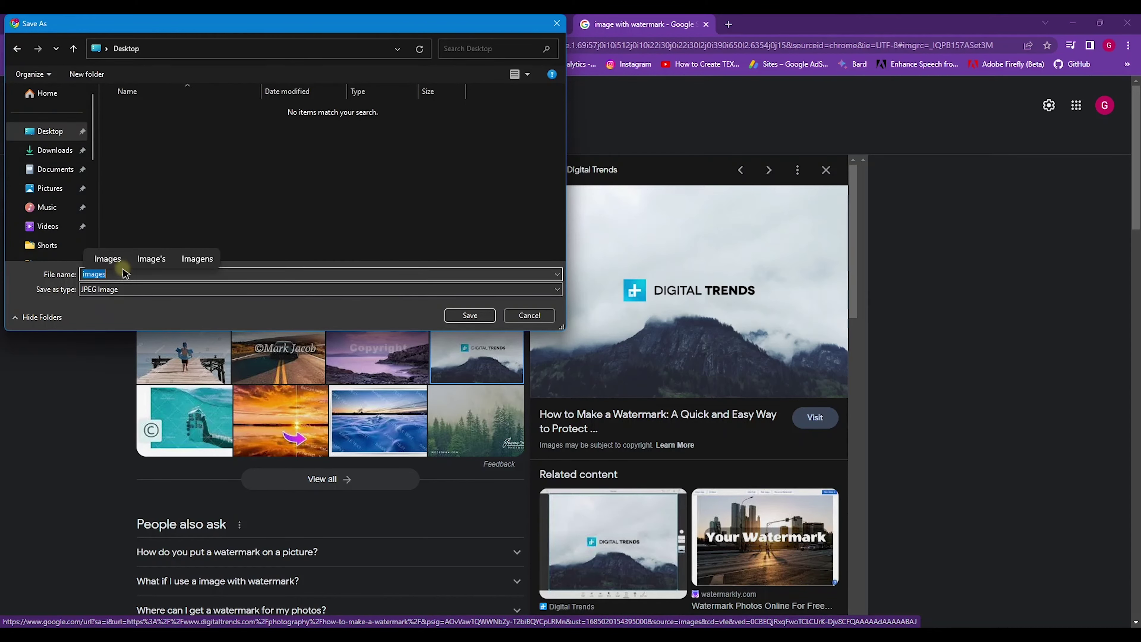
key("BackSpace")
type("test")
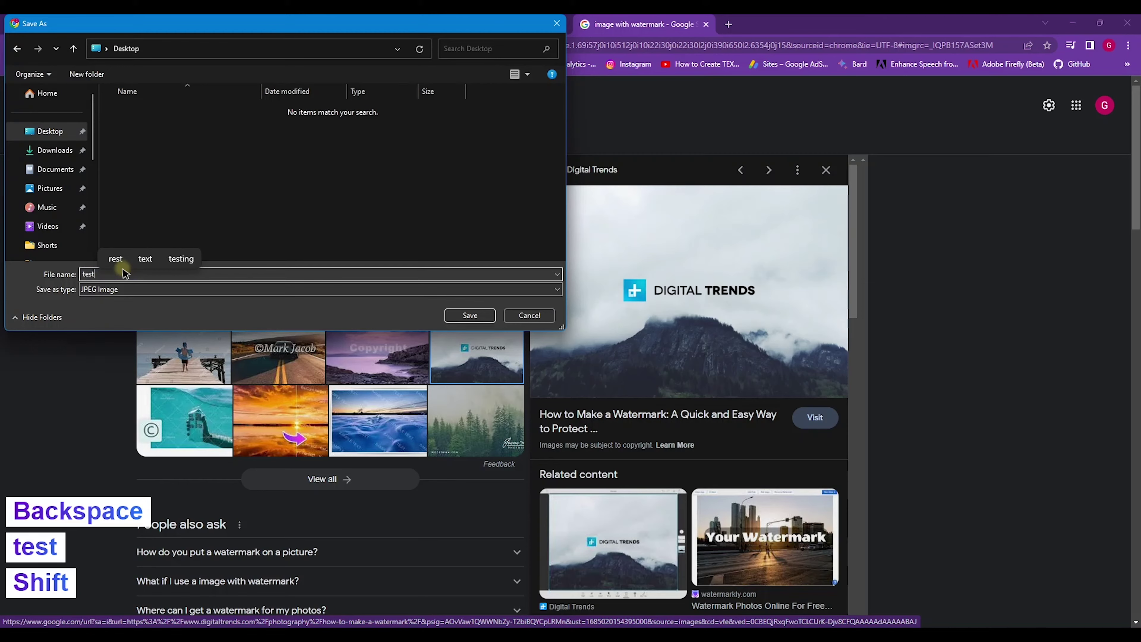
type("_img")
key("Return")
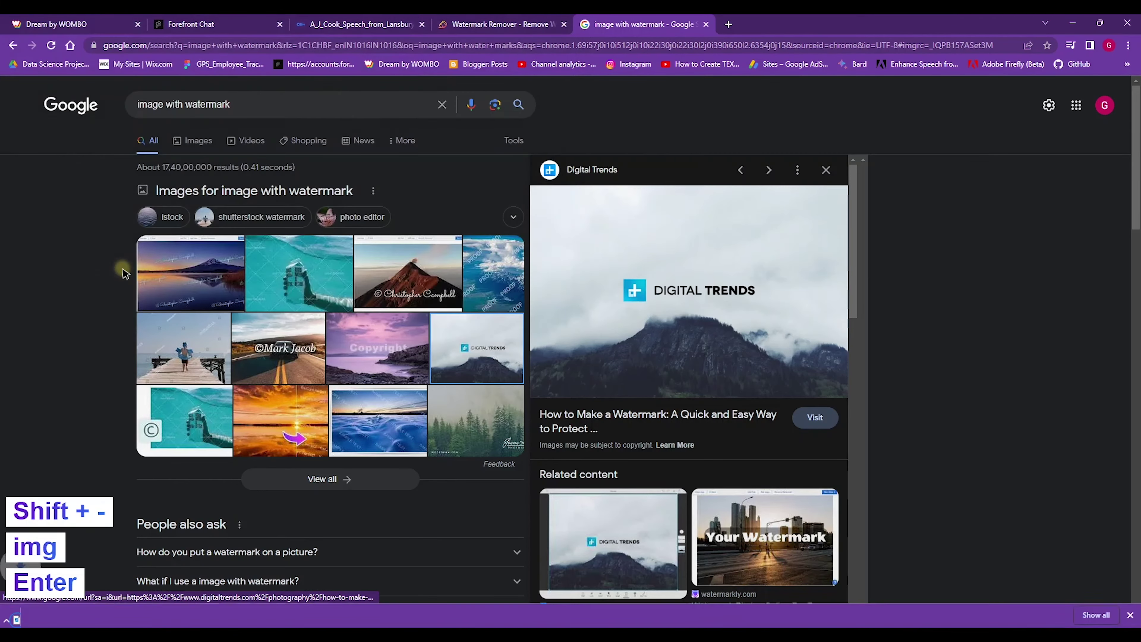
- Upload test_img to WatermarkRemover.io from the watermark remover tab
left_click(495, 24)
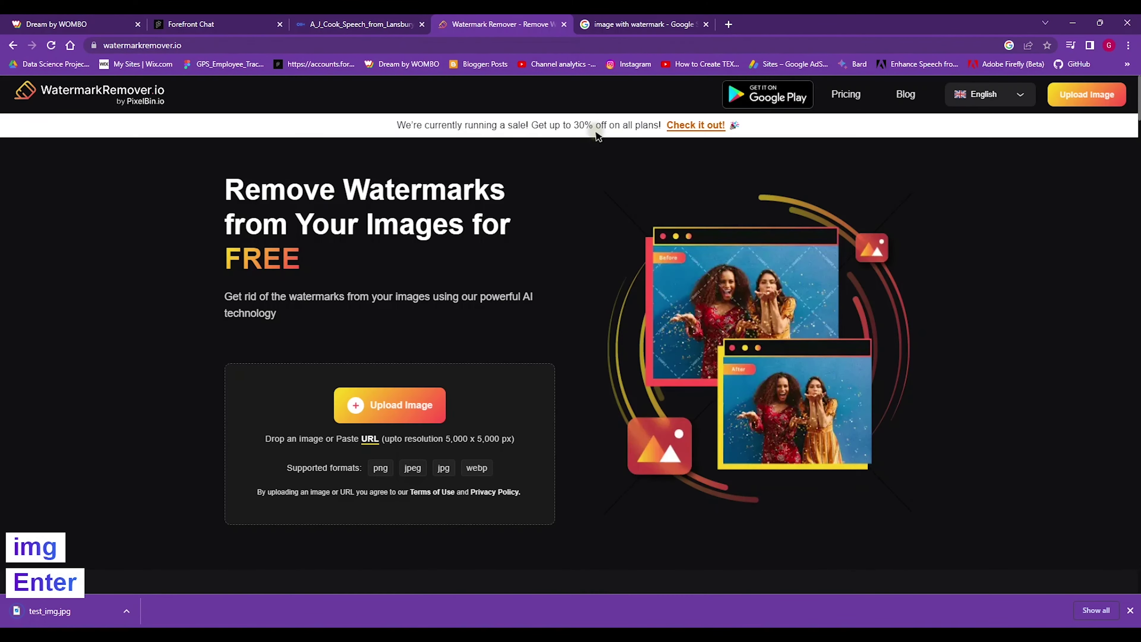
left_click(420, 405)
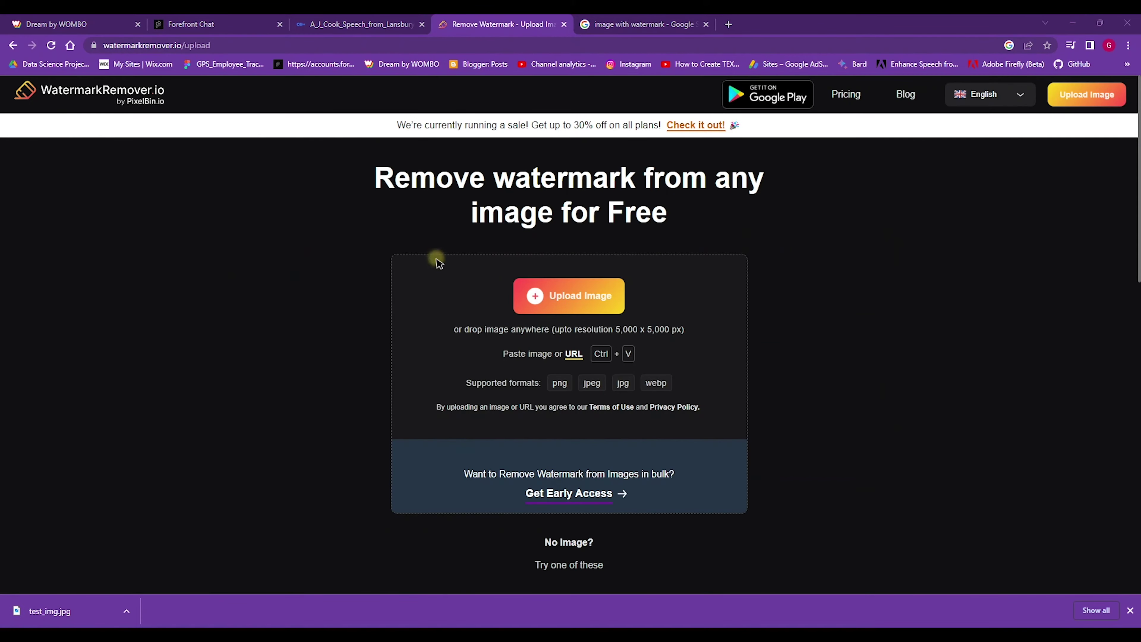
left_click(580, 295)
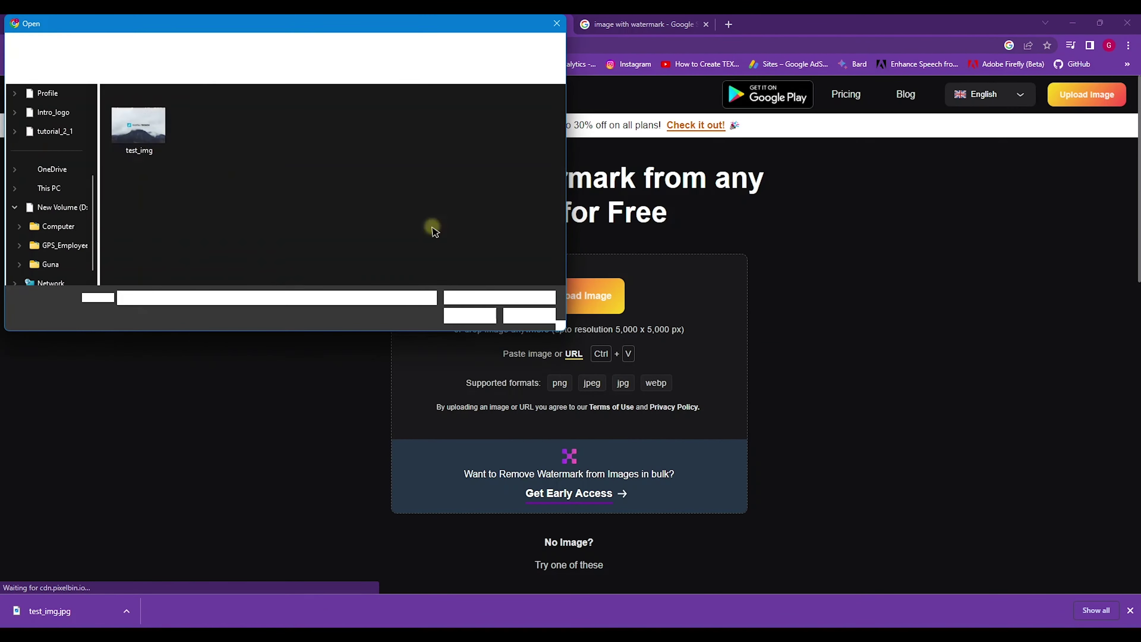
left_click(112, 139)
left_click(451, 316)
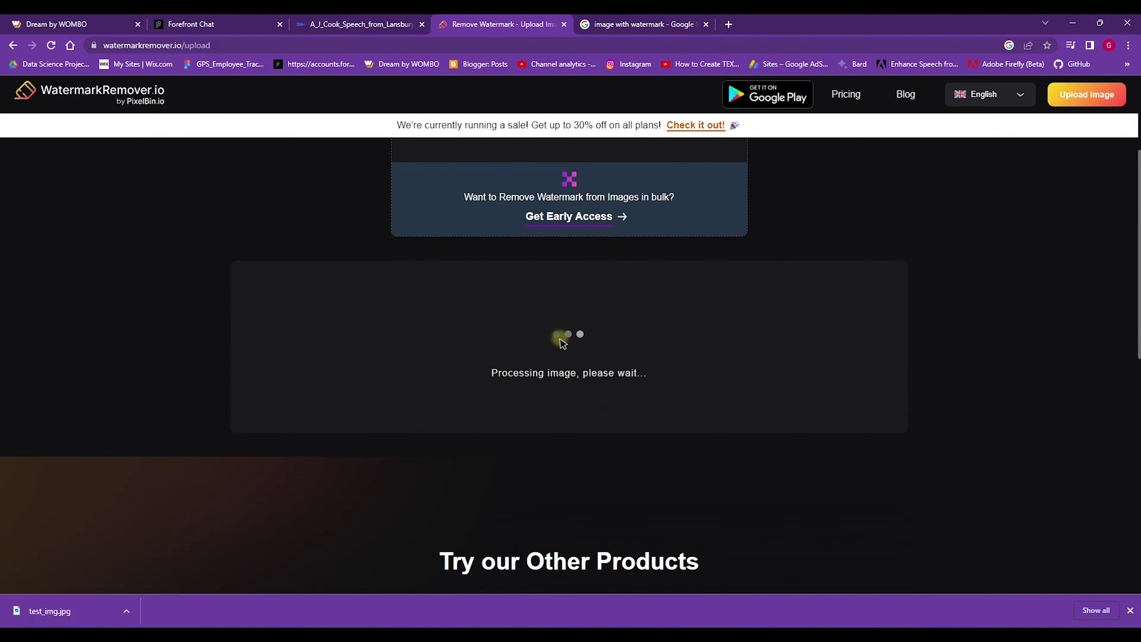
scroll(563, 343, "up", 4)
scroll(528, 324, "down", 5)
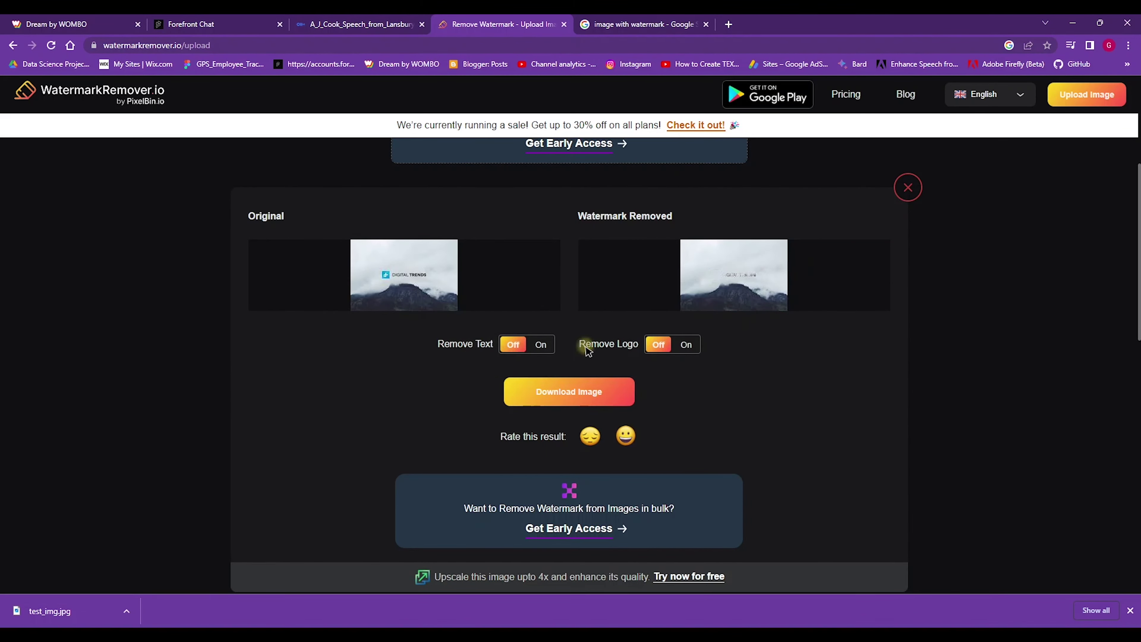
- Turn Remove Text and Remove Logo on to clean the image, then open a new tab
left_click(544, 345)
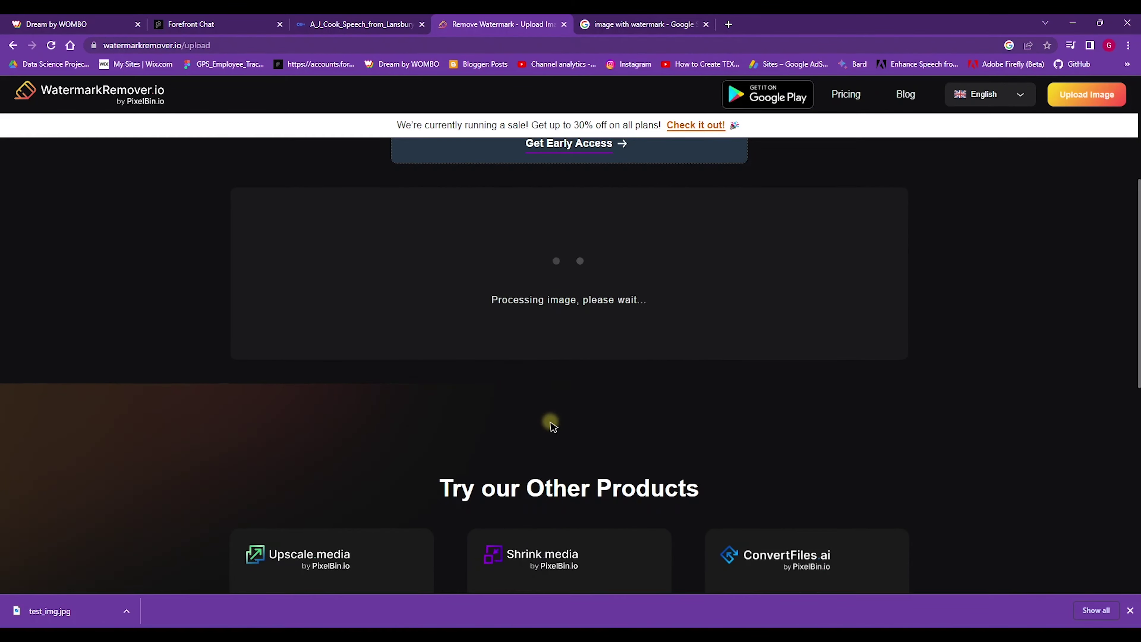
left_click(669, 350)
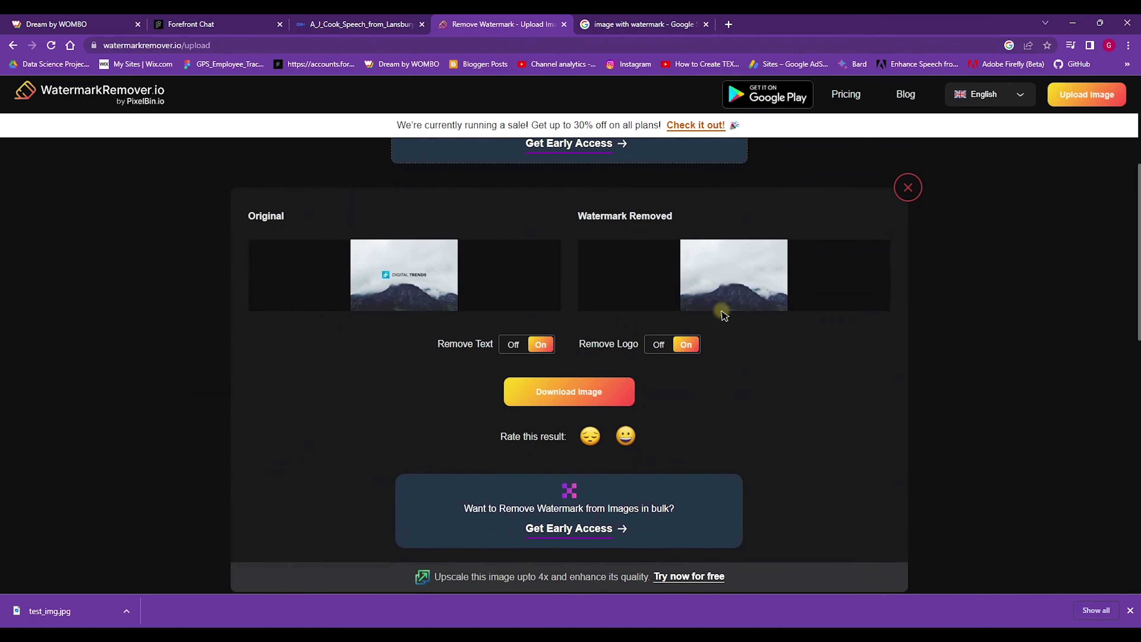
right_click(728, 287)
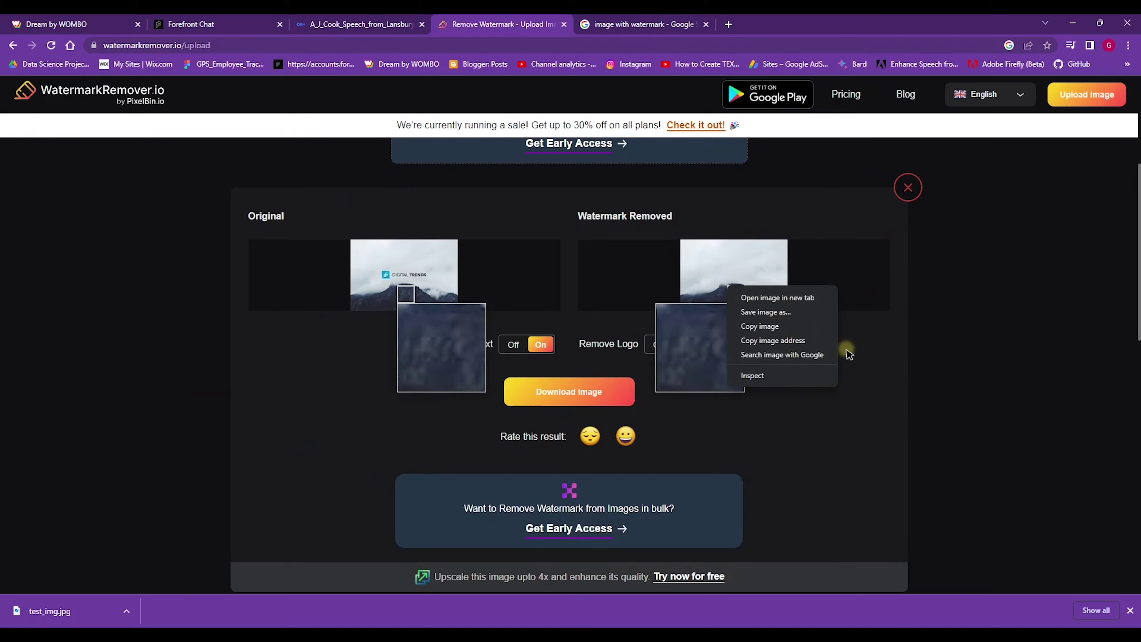
left_click(859, 336)
scroll(696, 342, "up", 5)
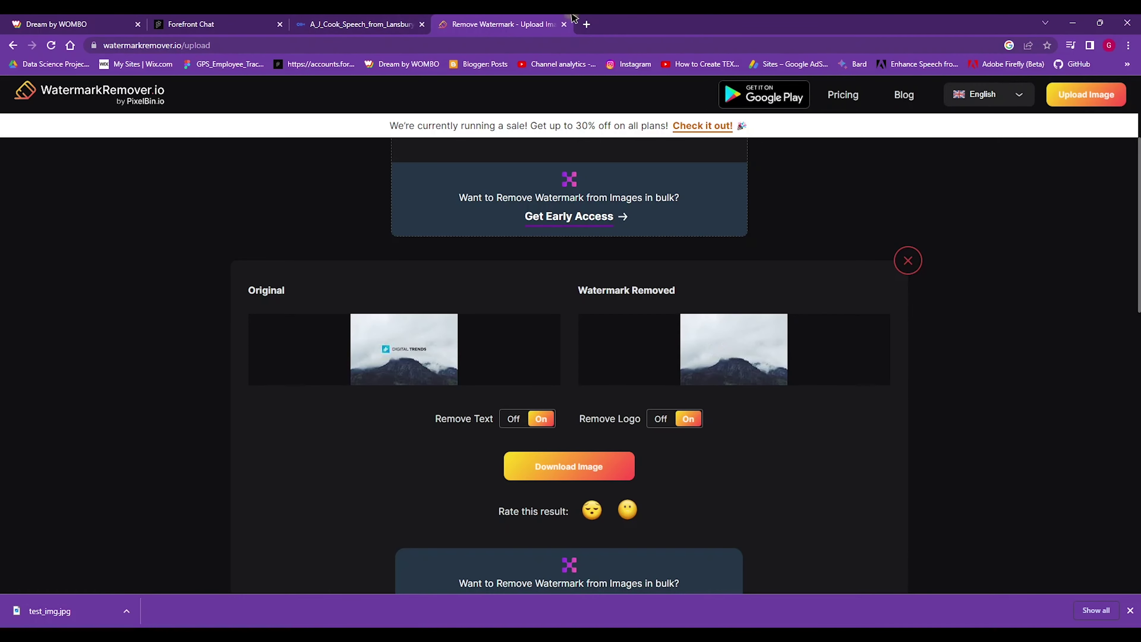
key("ctrl+t")
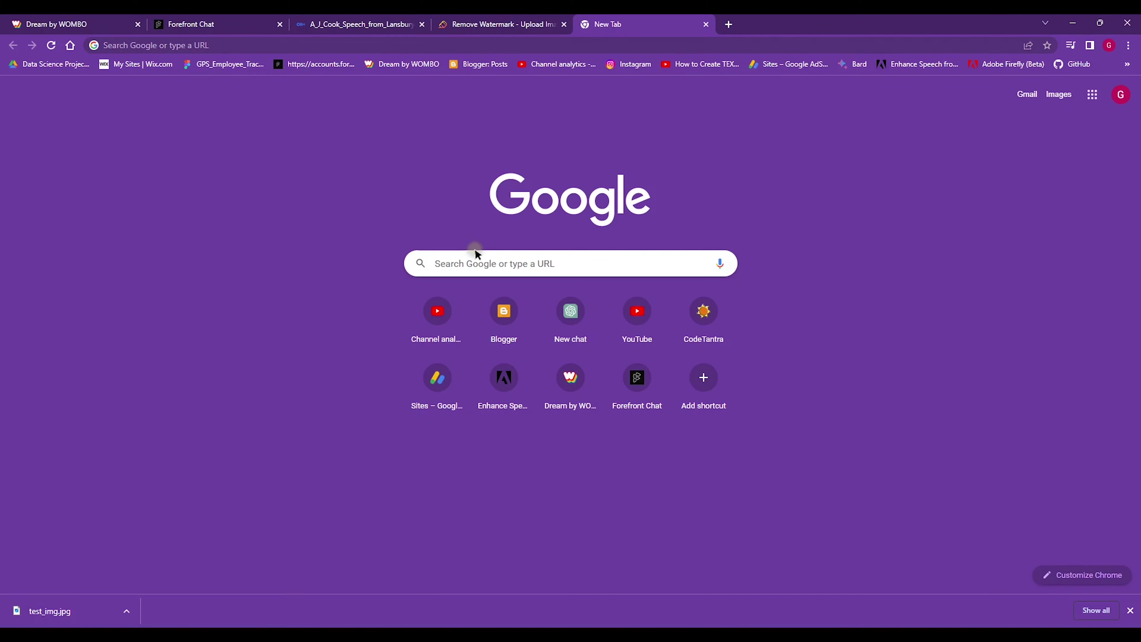
- Search for shortly.ai, open the ShortlyAI site and go to its sign-up form
left_click(468, 270)
type("short")
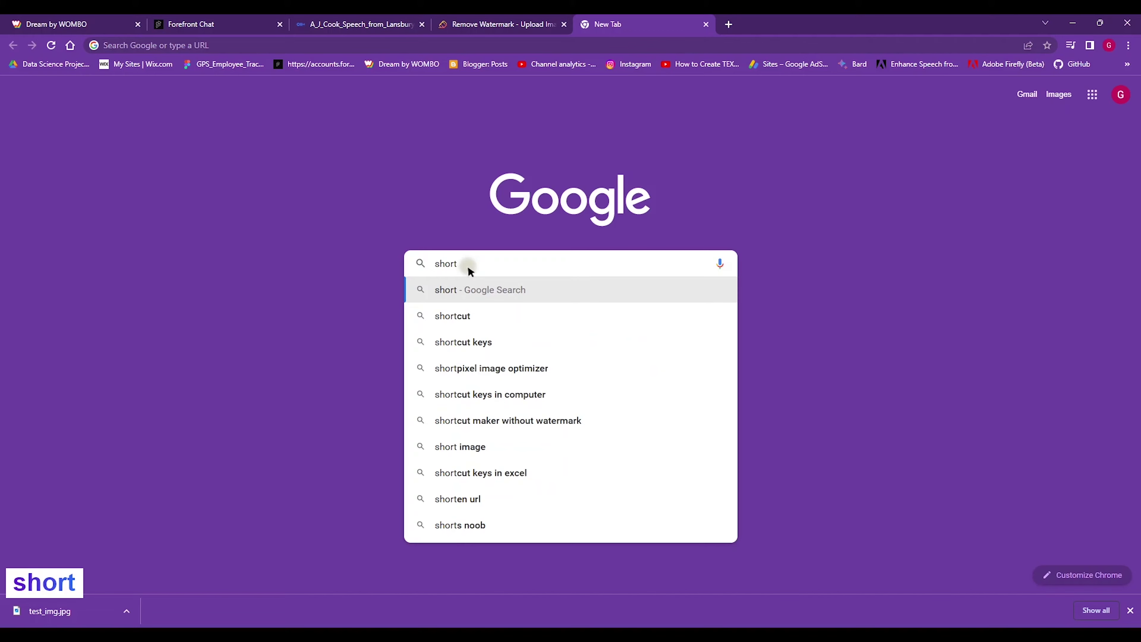
type("ly.ai")
key("Return")
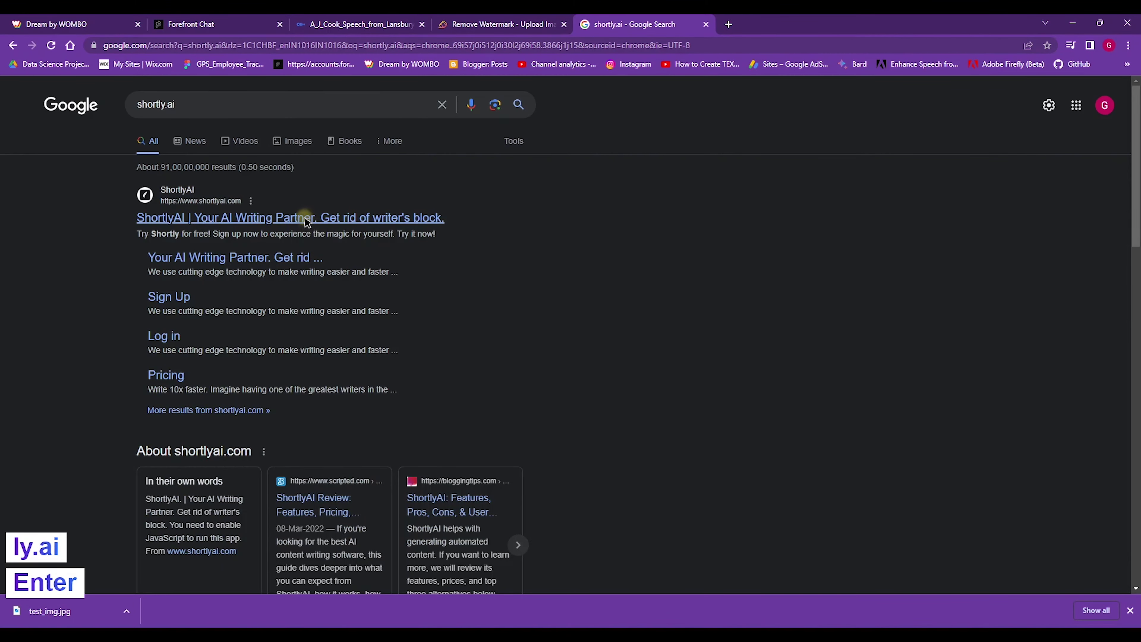
left_click(306, 219)
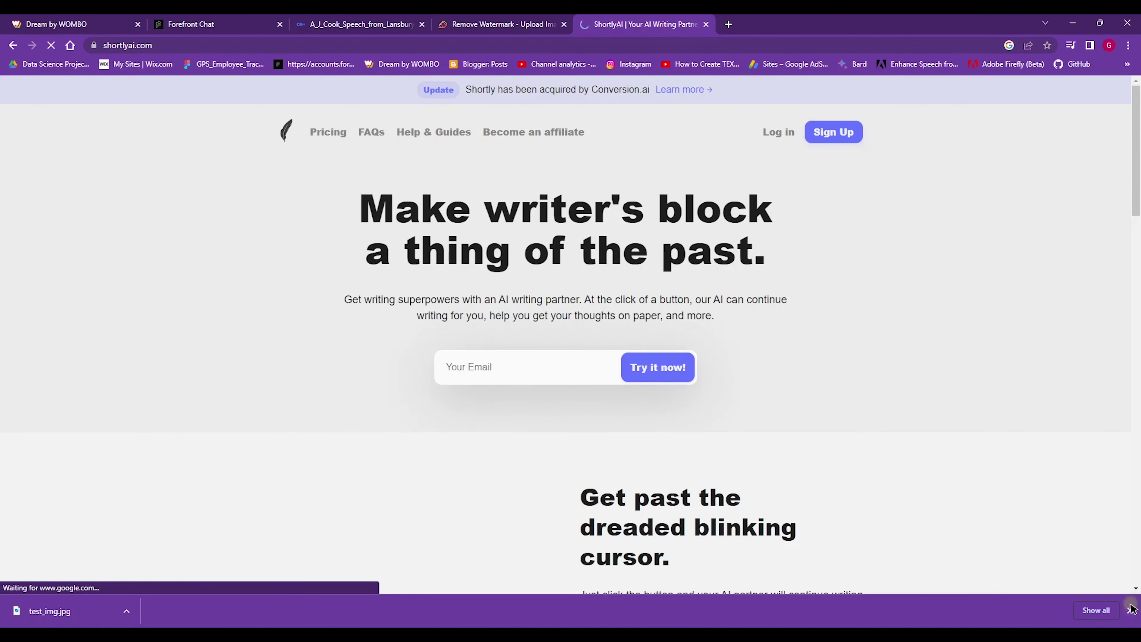
left_click(1131, 610)
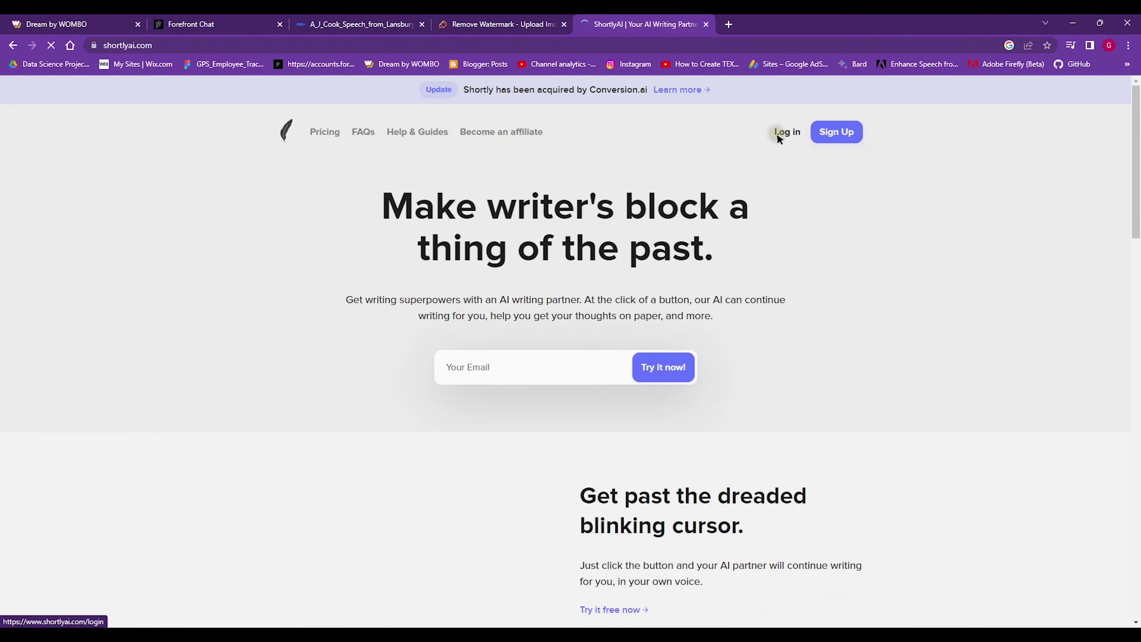
left_click(834, 129)
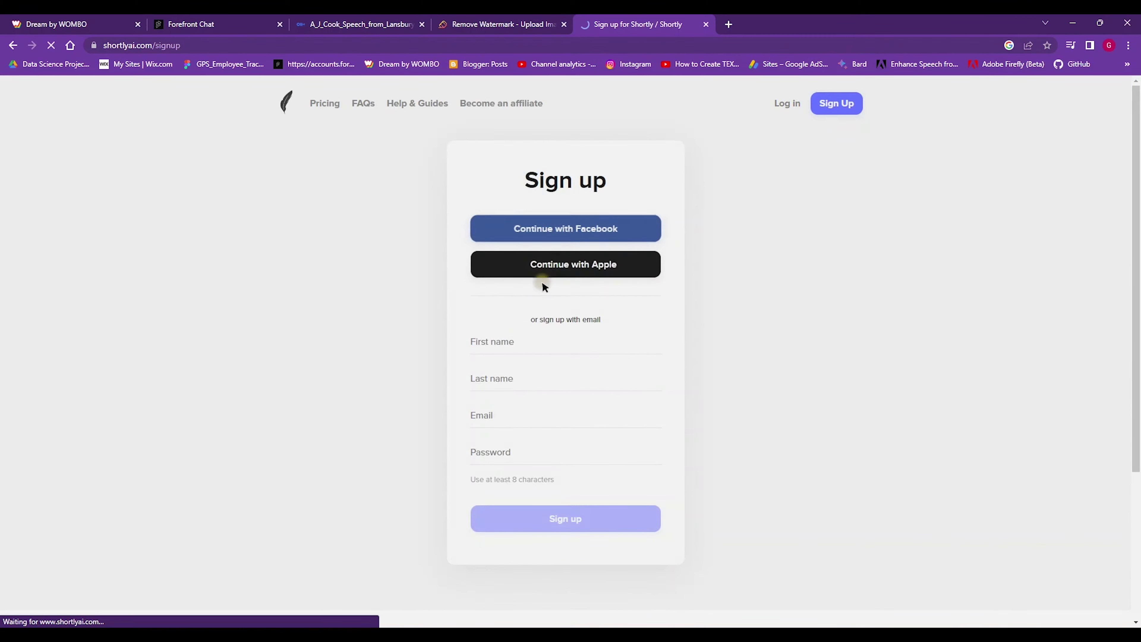
- Enter the user's first name and last name in the sign-up form
left_click(495, 350)
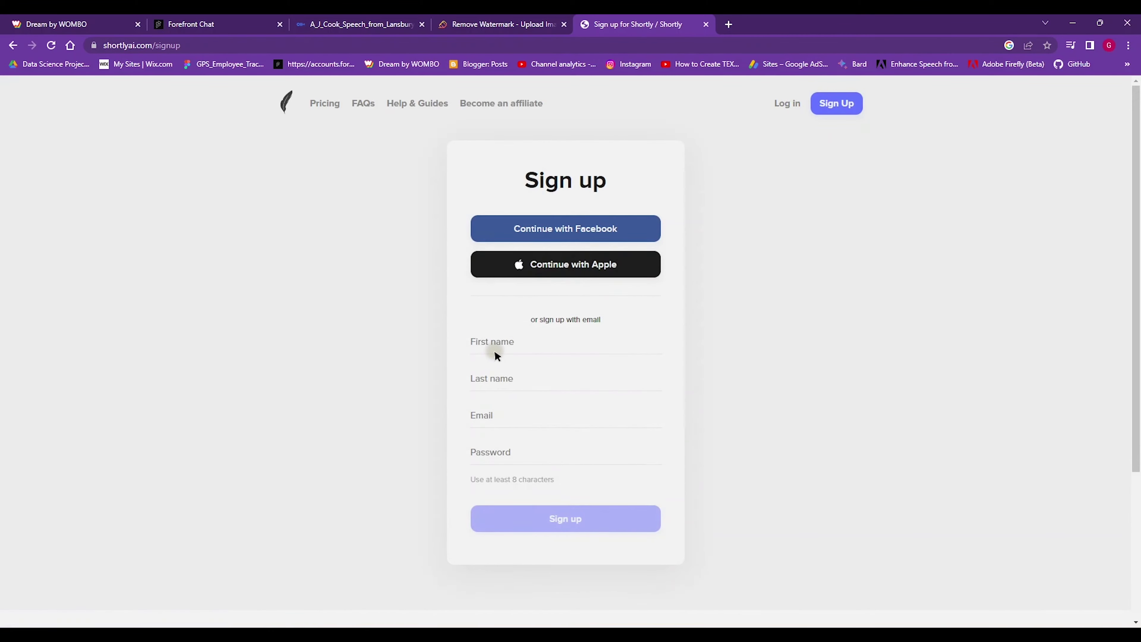
type("guna")
type("T")
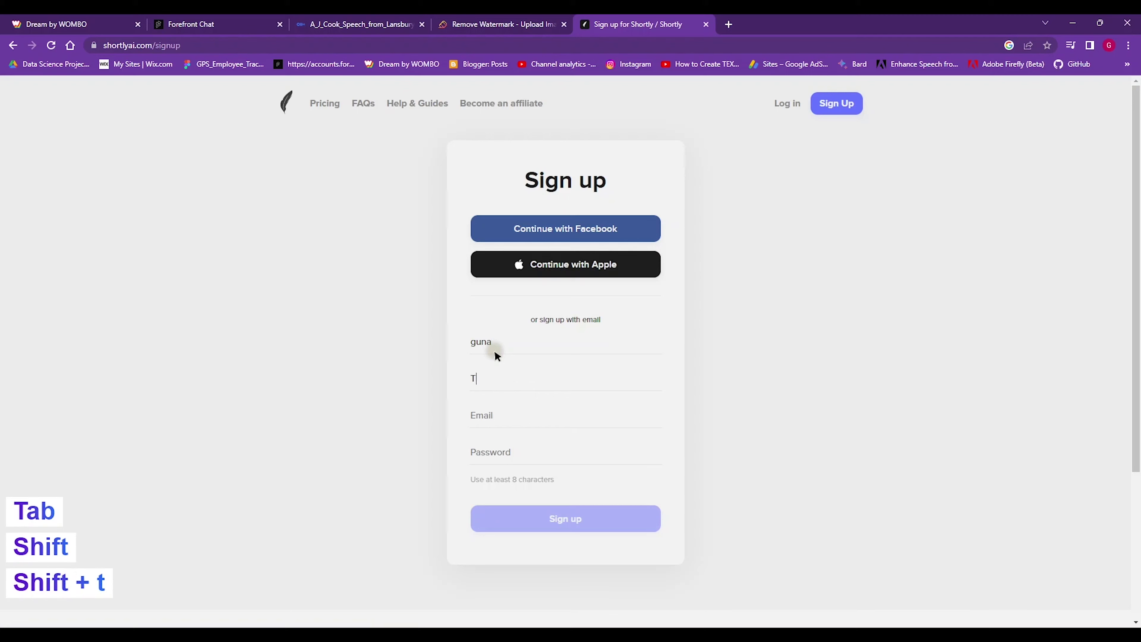
type("101")
key("BackSpace")
type("T")
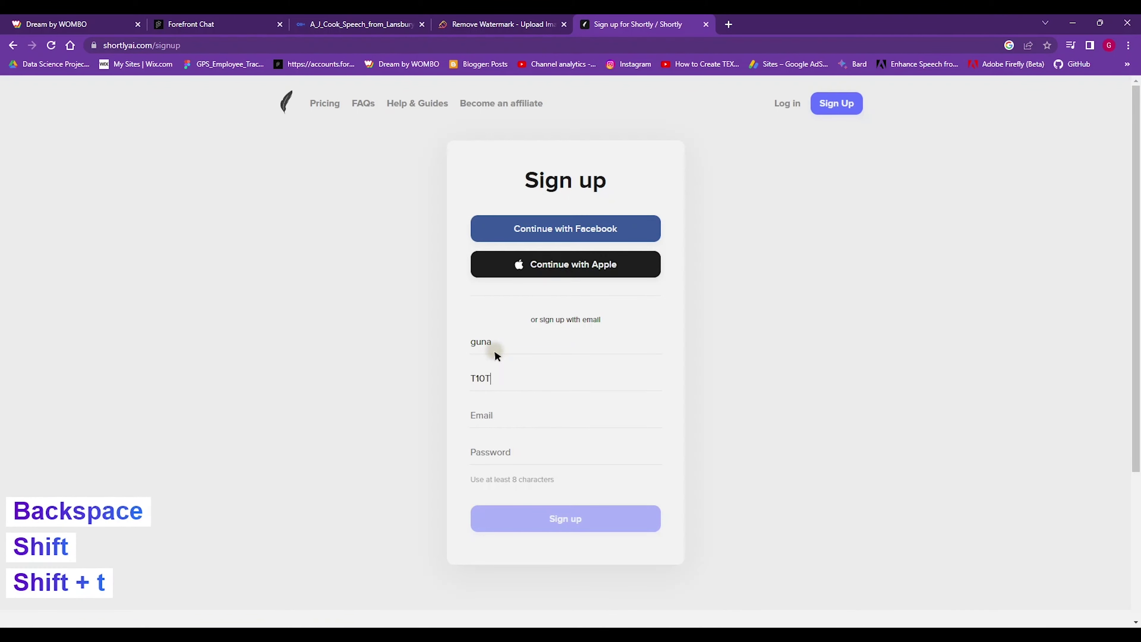
- Fill in the user's e-mail address and type a password
key("Tab")
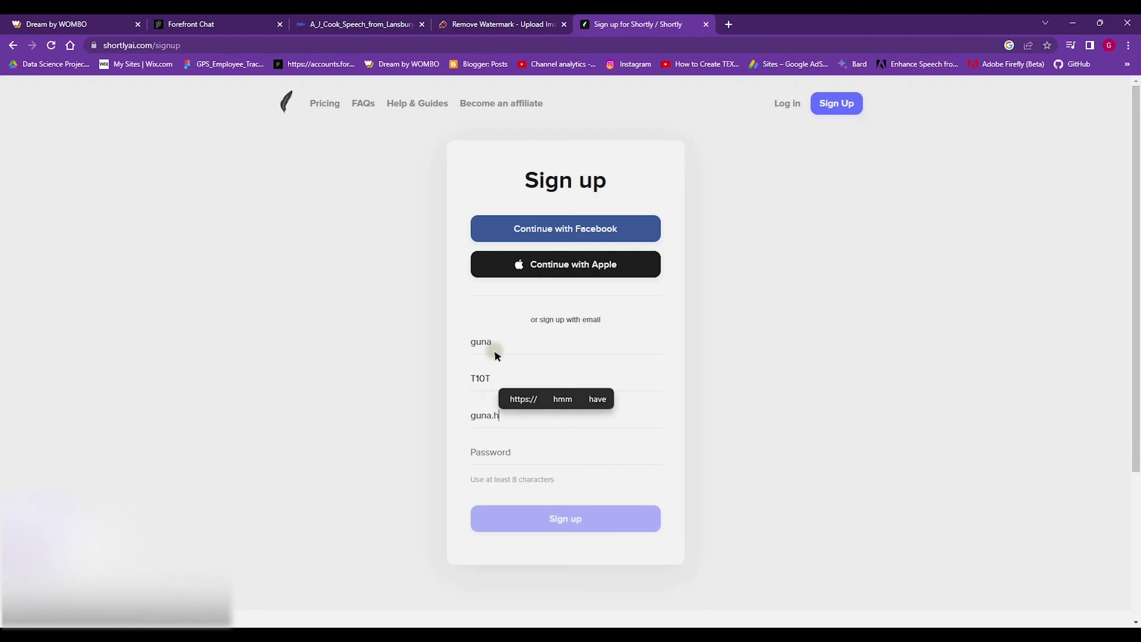
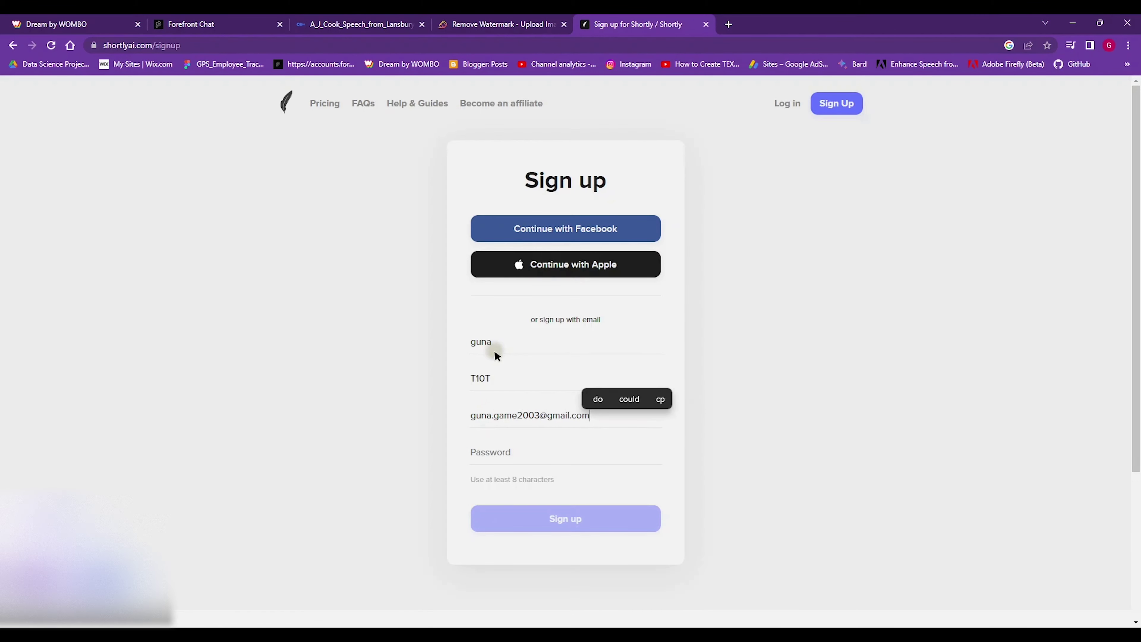
key("Tab")
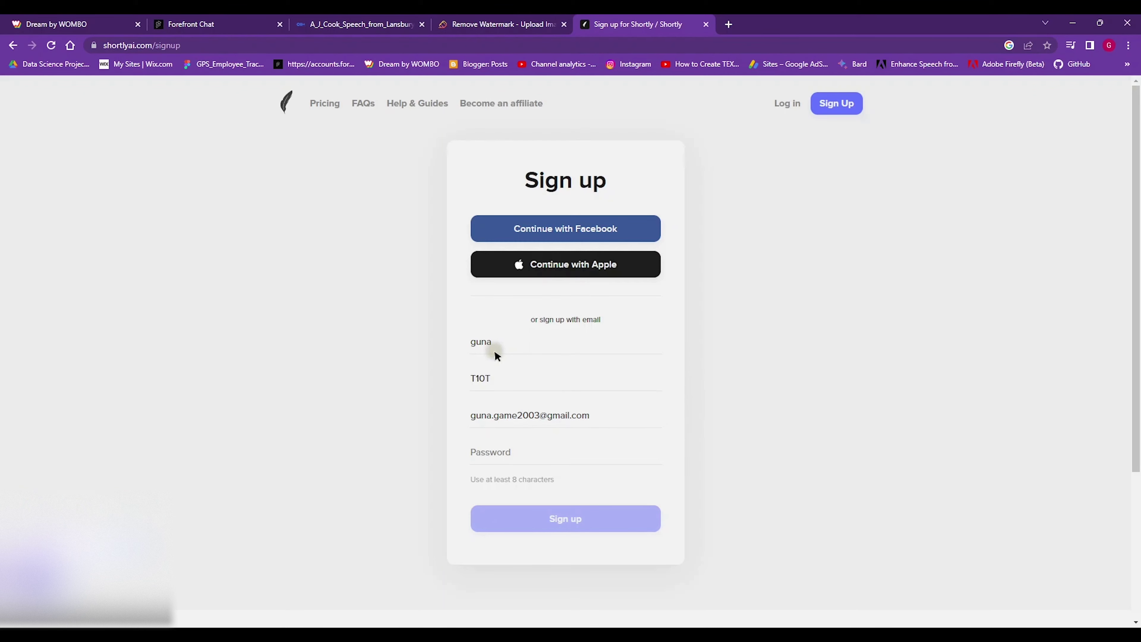
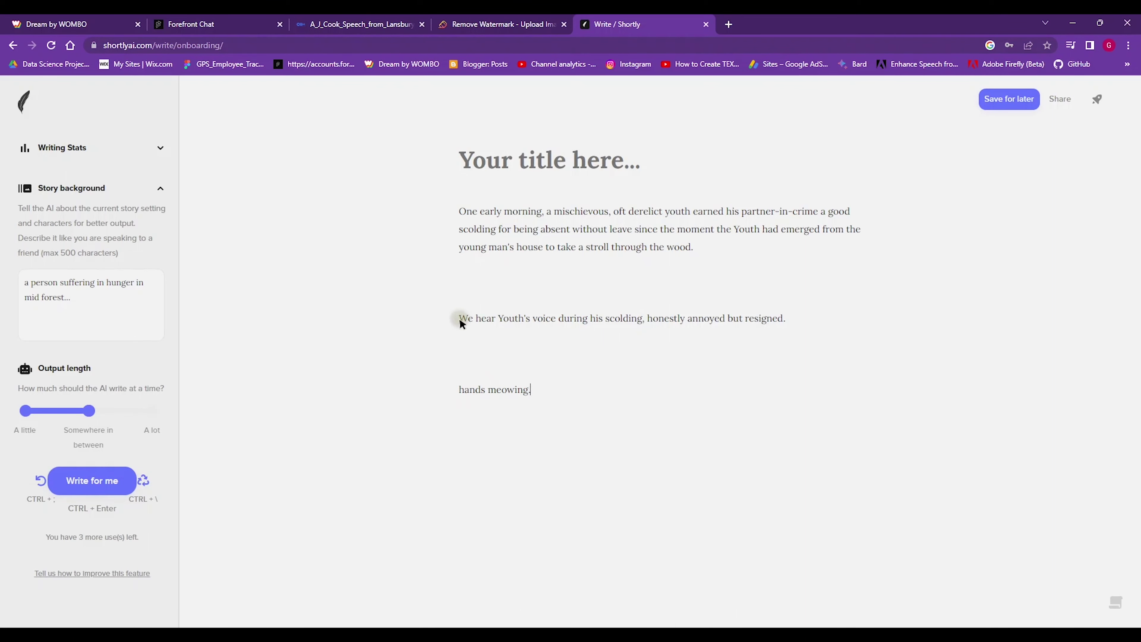
- Select and review the draft's lines about Youth's voice and the story text
left_click_drag(460, 320, 741, 316)
left_click(799, 315)
left_click_drag(534, 389, 786, 234)
left_click(786, 231)
- Click into the Story background box, then show and hide Writing Stats
left_click(82, 302)
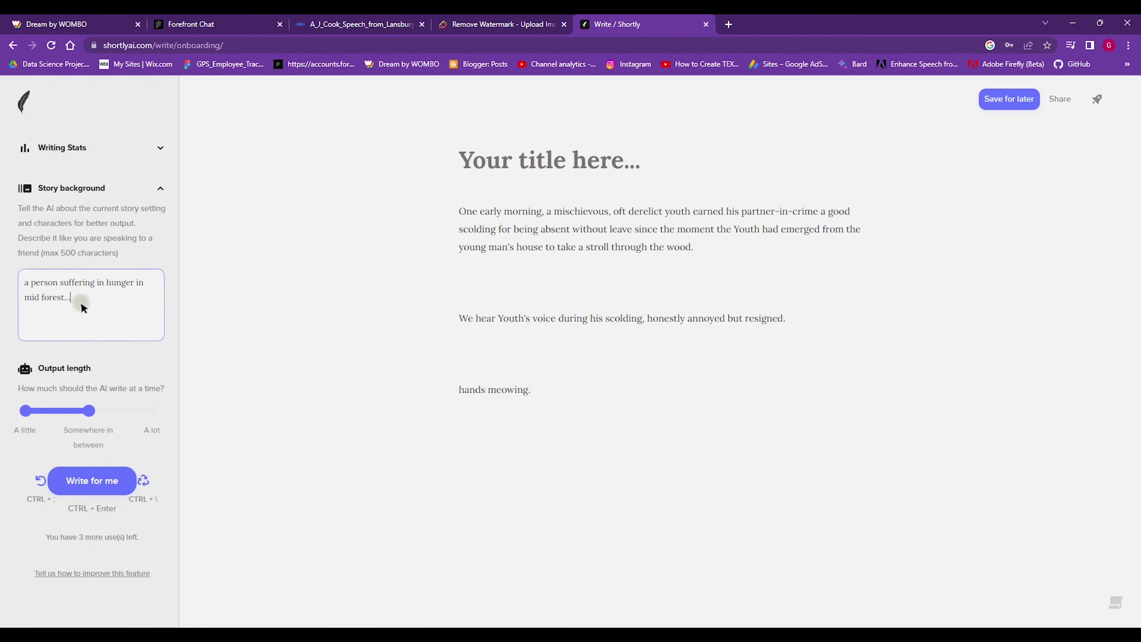
left_click(88, 155)
left_click(139, 154)
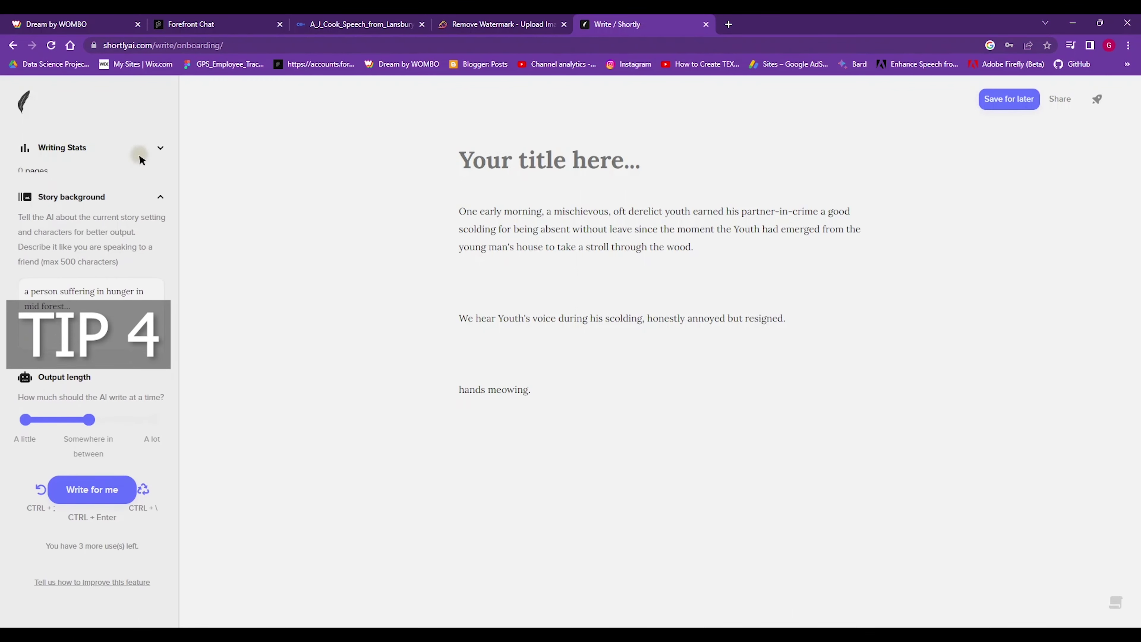
- Have the AI continue the story and add 'he continous to hunt the animals in wild forest' to the background
left_click(89, 488)
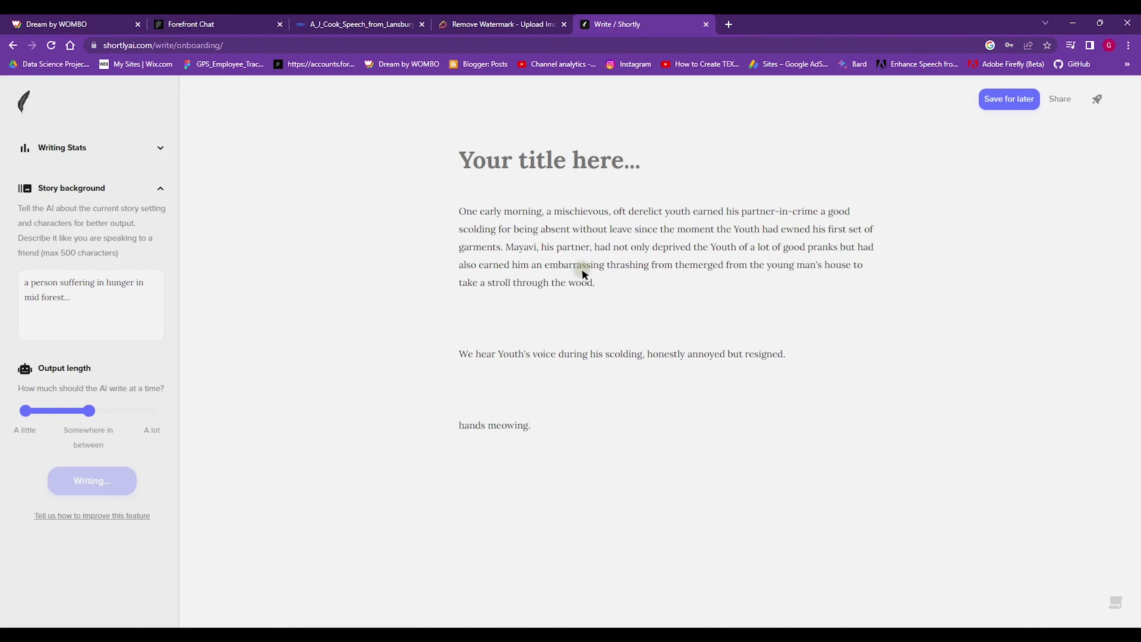
left_click(103, 317)
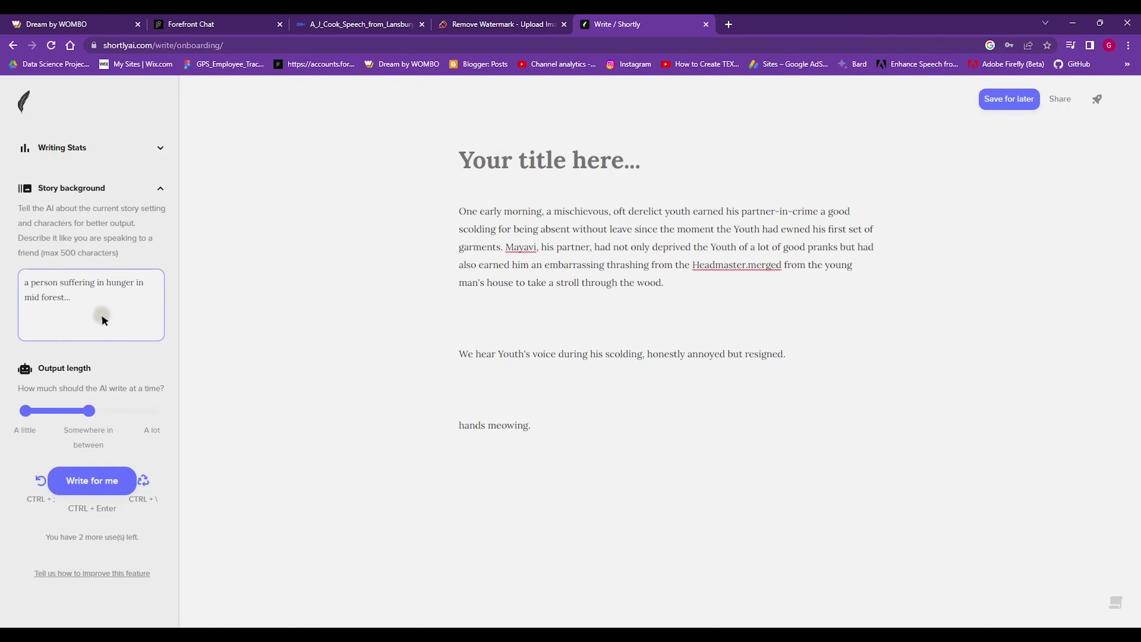
key("BackSpace")
key("BackSpace")
key("BackSpace")
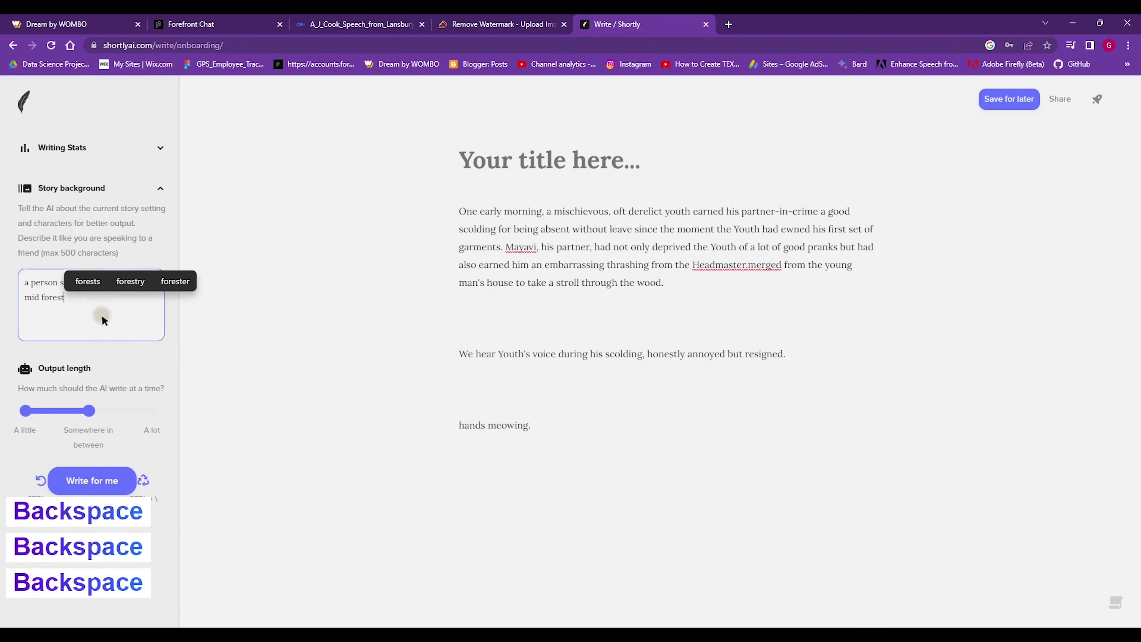
type("he ")
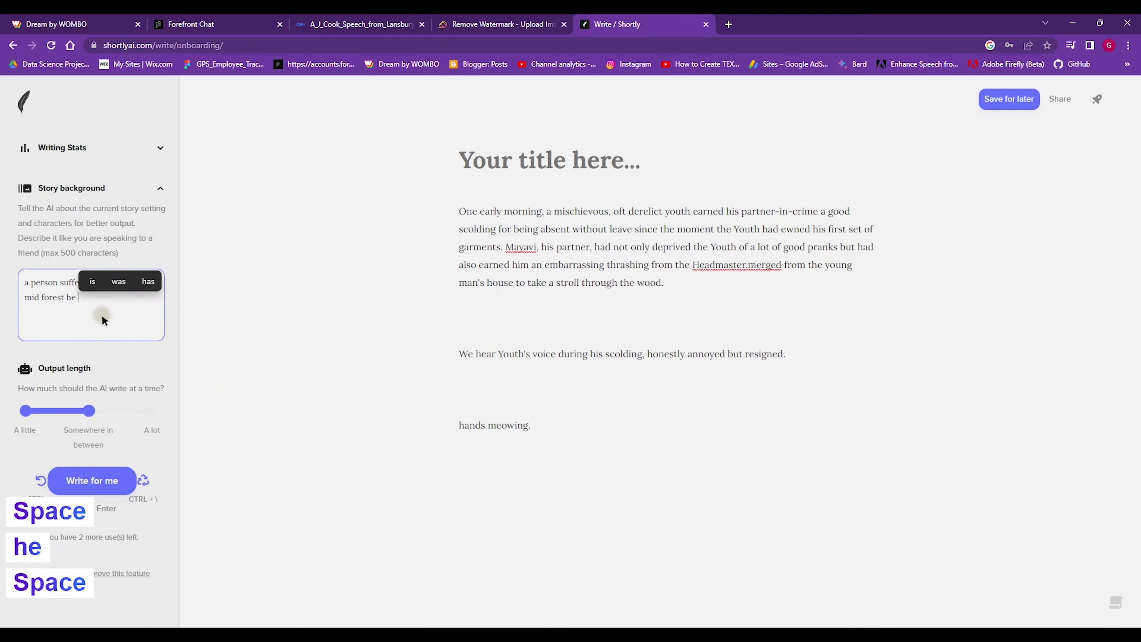
type("continou")
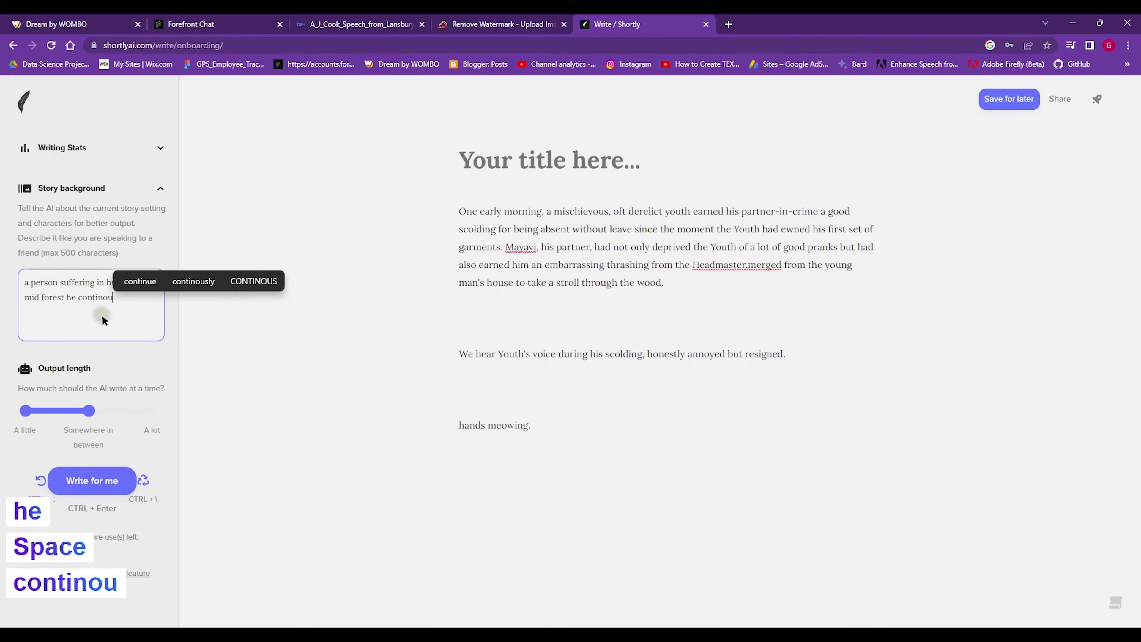
type("s to hunt ")
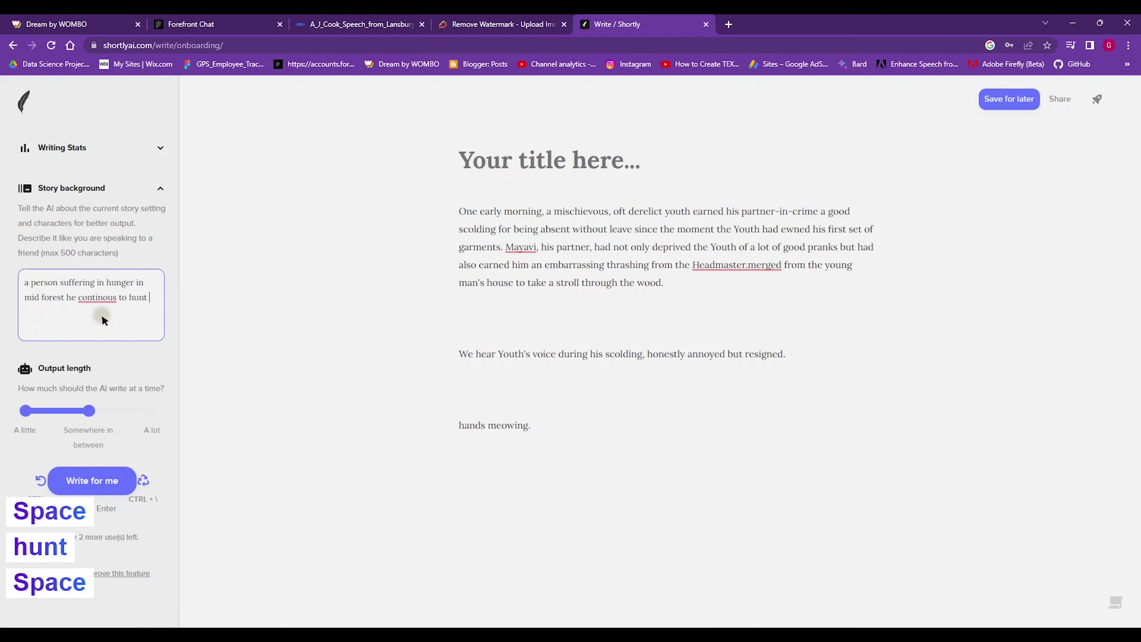
type("the animal")
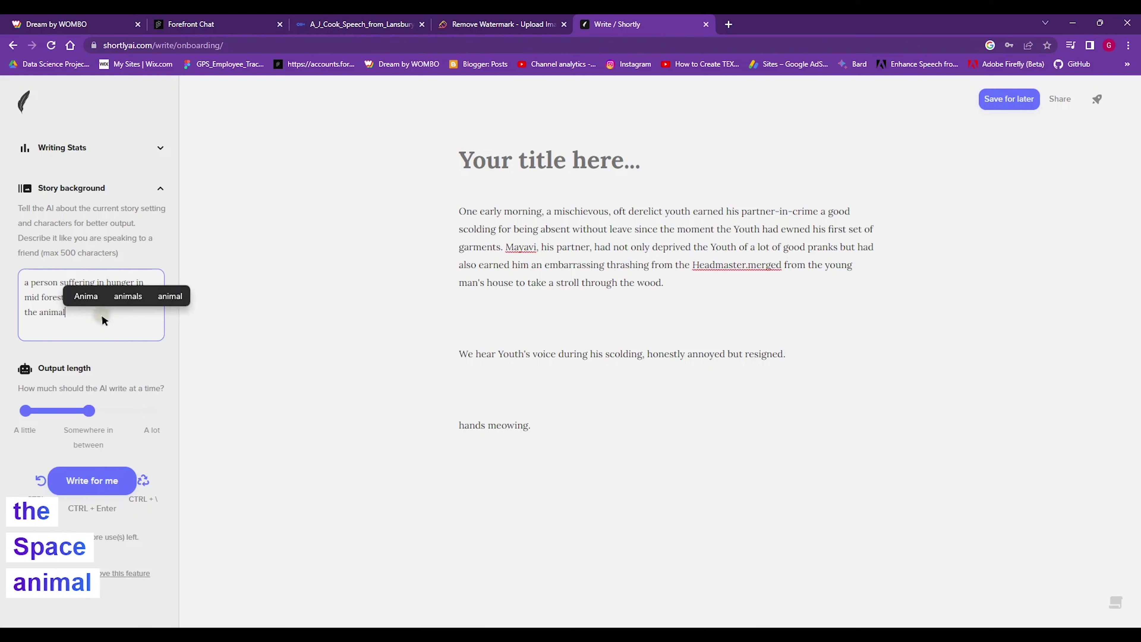
type("s in wil")
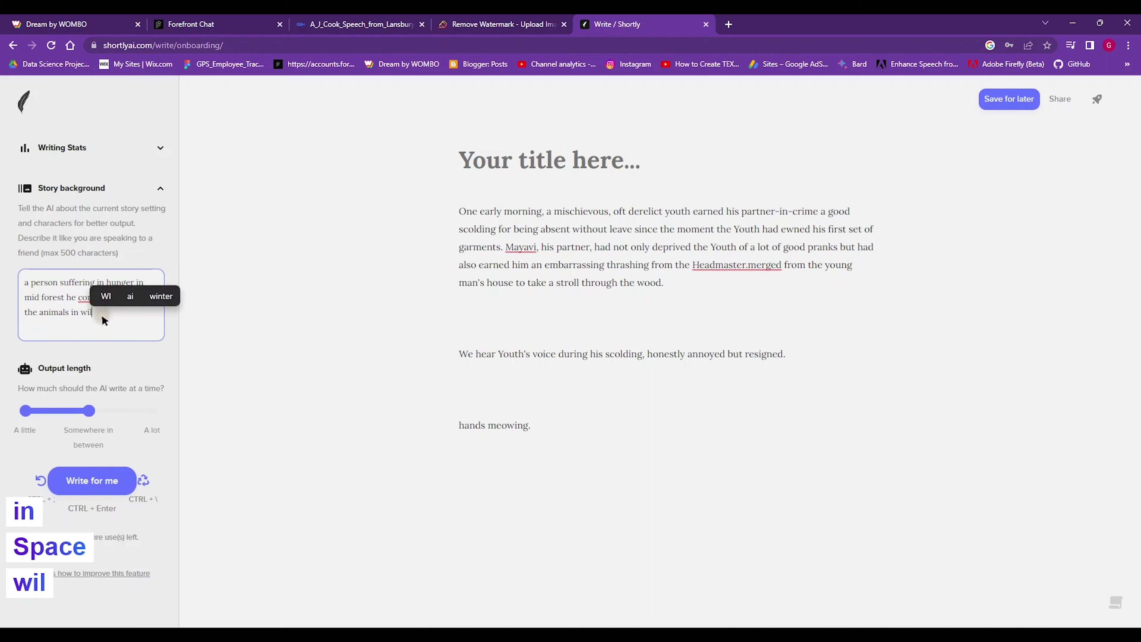
type("d foest")
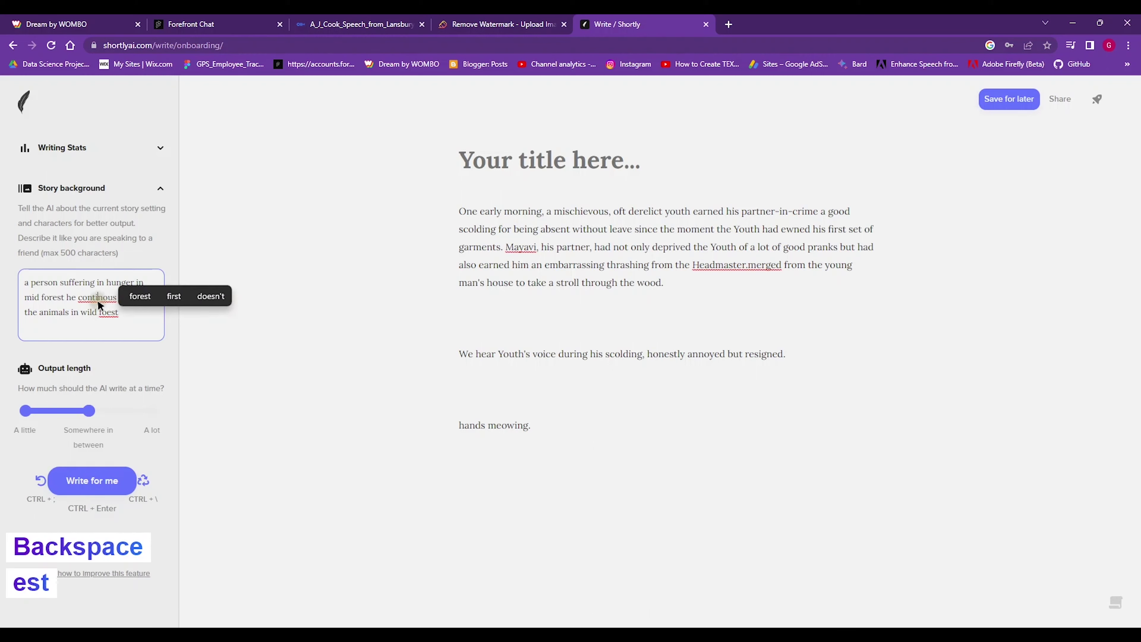
- Fix the misspellings in the background using the right-click spelling suggestions
double_click(97, 299)
right_click(97, 299)
left_click(111, 318)
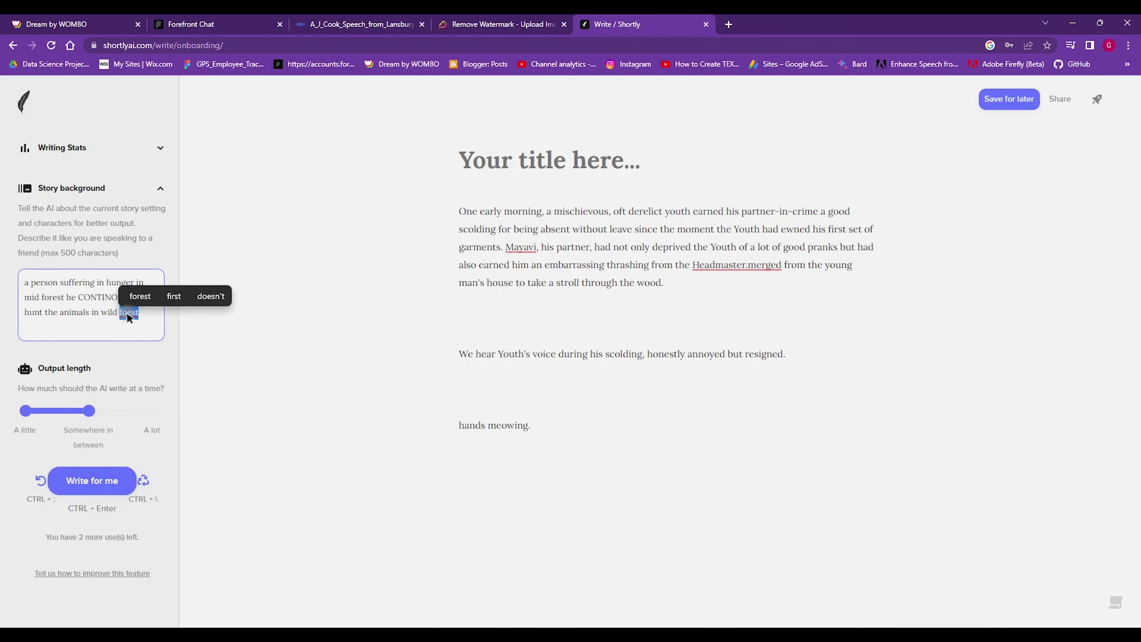
left_click(137, 297)
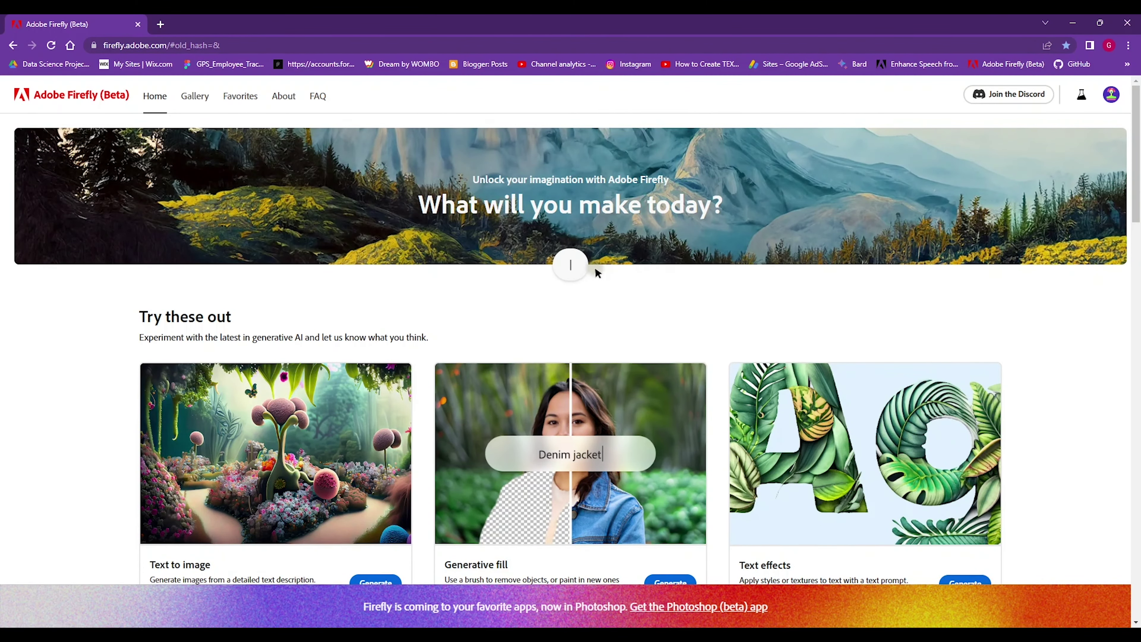
- Scroll the Firefly home page and agree to the generative AI guidelines
scroll(571, 265, "down", 5)
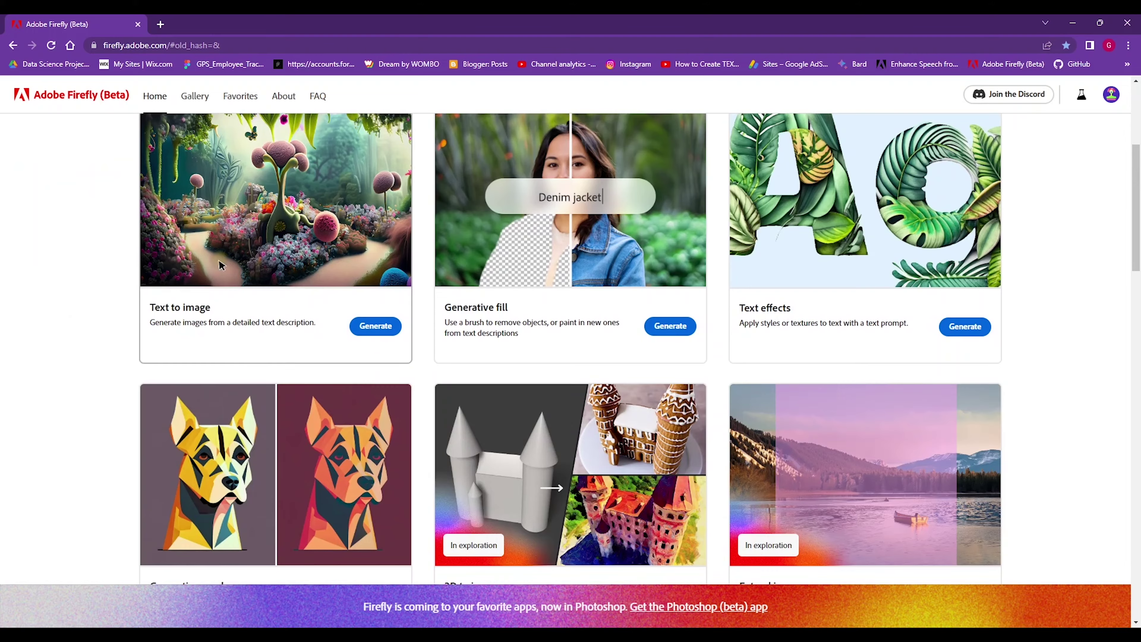
scroll(310, 225, "down", 5)
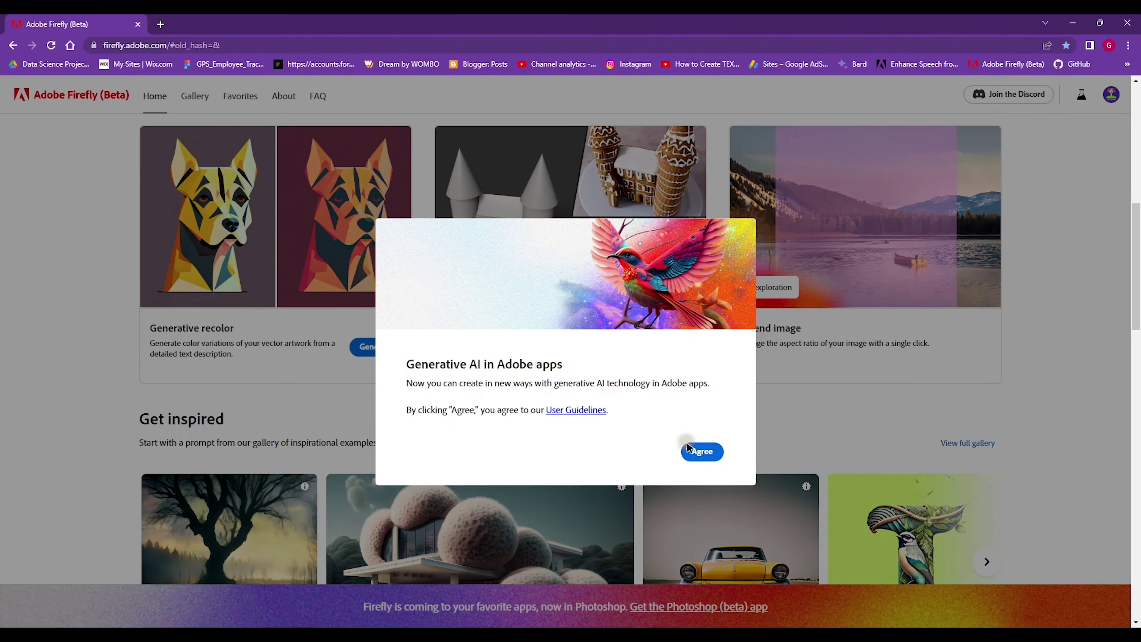
left_click(701, 451)
- Look over the beta feedback options and the account details menu
scroll(384, 307, "down", 10)
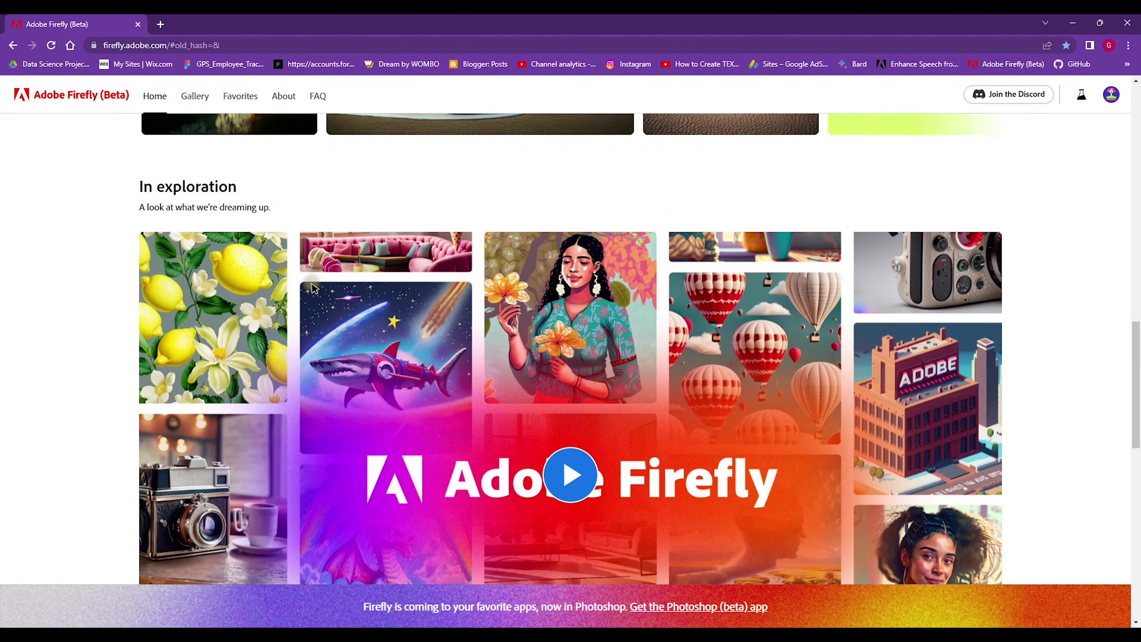
scroll(314, 288, "down", 10)
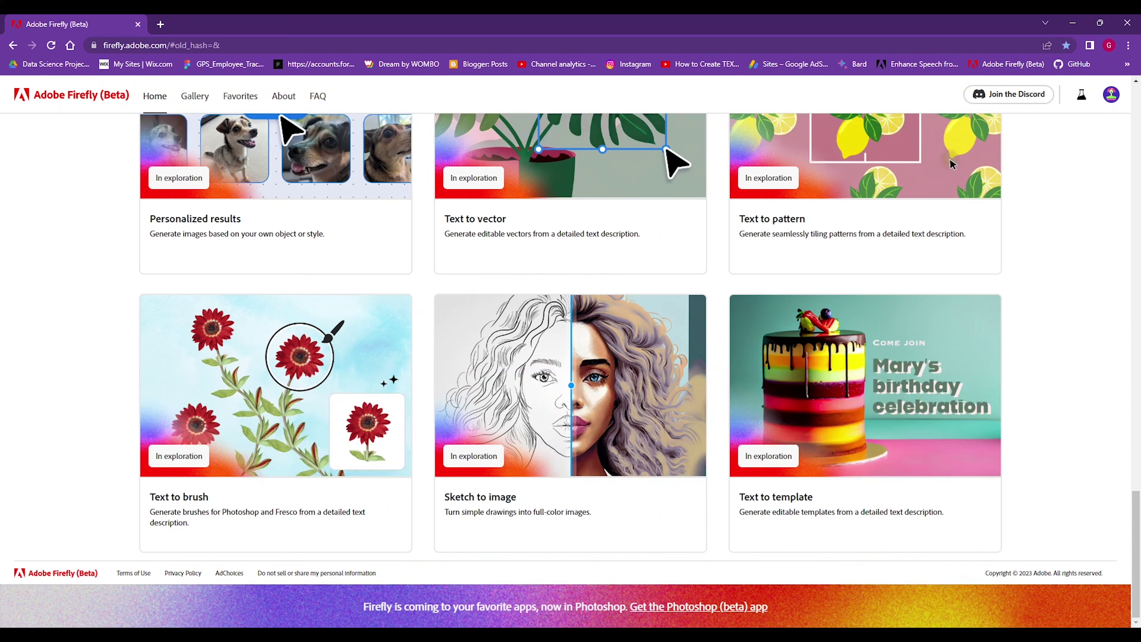
left_click(1084, 92)
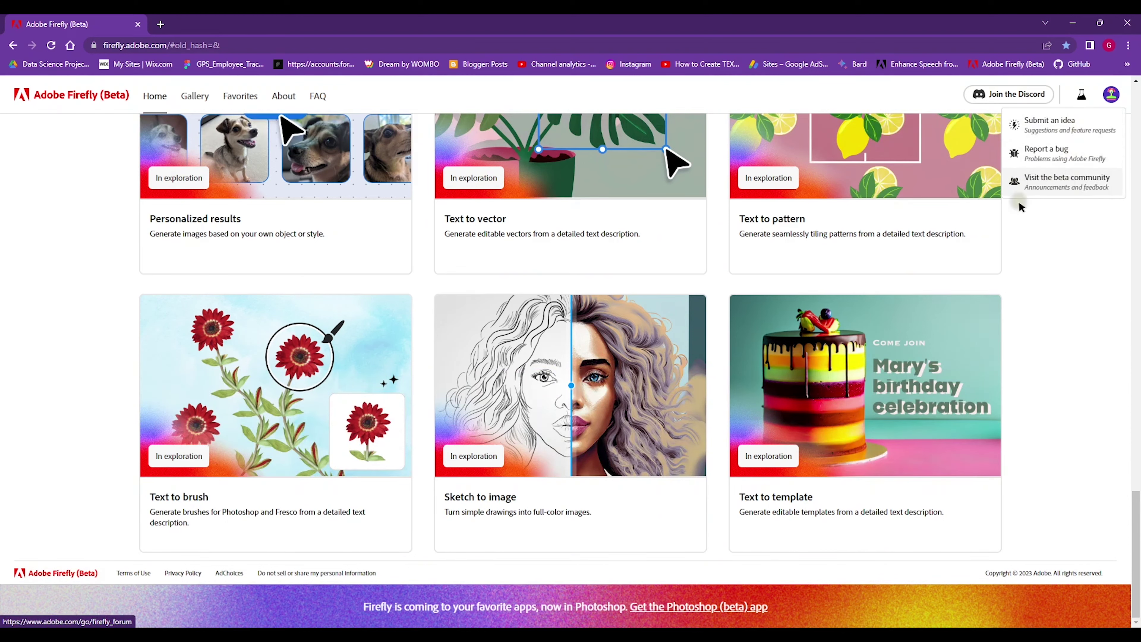
left_click(1094, 204)
left_click(1109, 100)
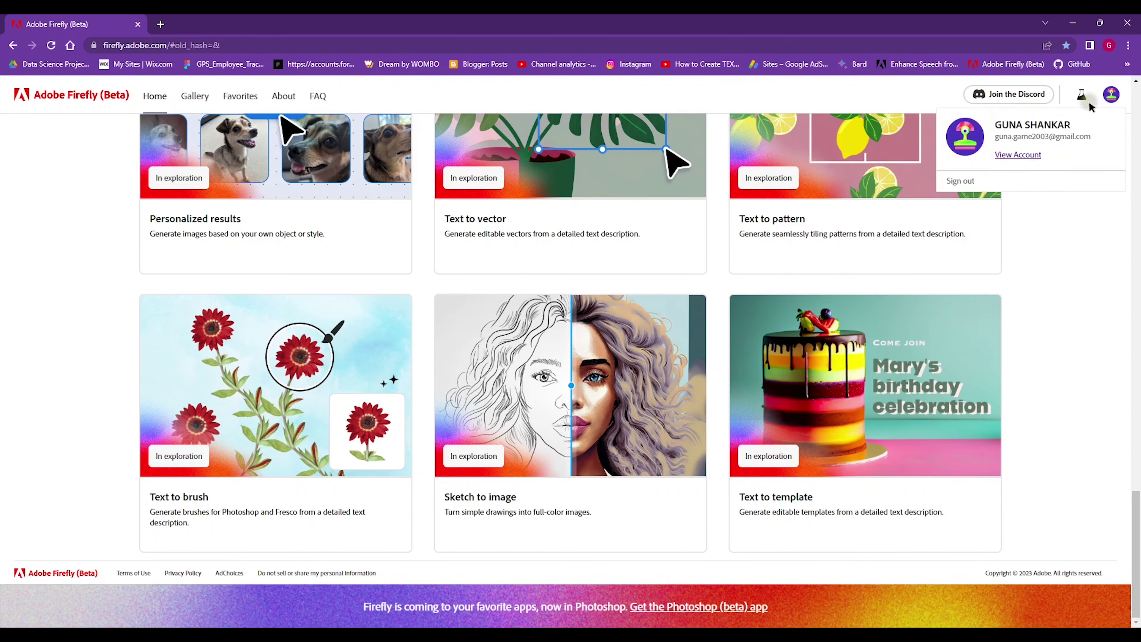
left_click(1024, 205)
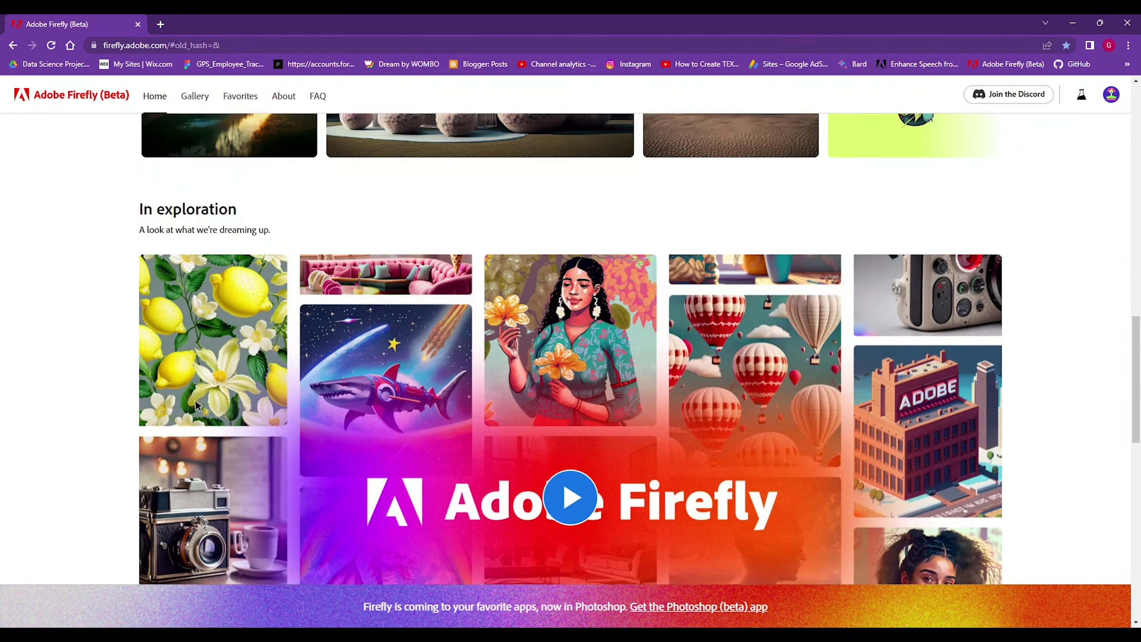
- Browse the features and start the Generative recolor tool
scroll(198, 400, "down", 10)
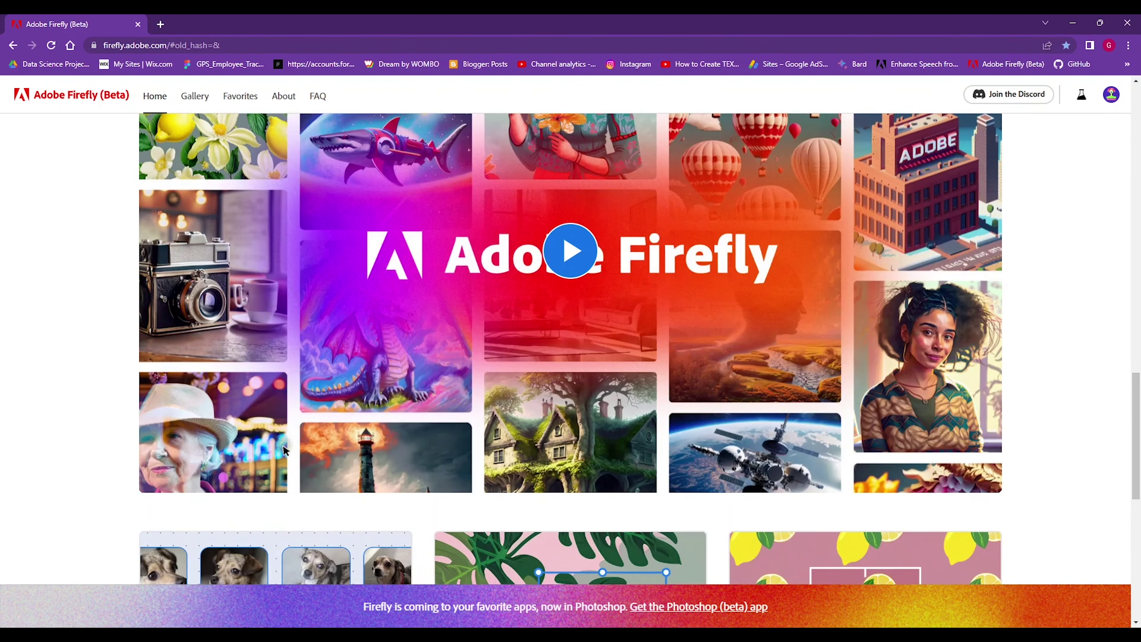
scroll(283, 445, "down", 15)
scroll(280, 440, "up", 5)
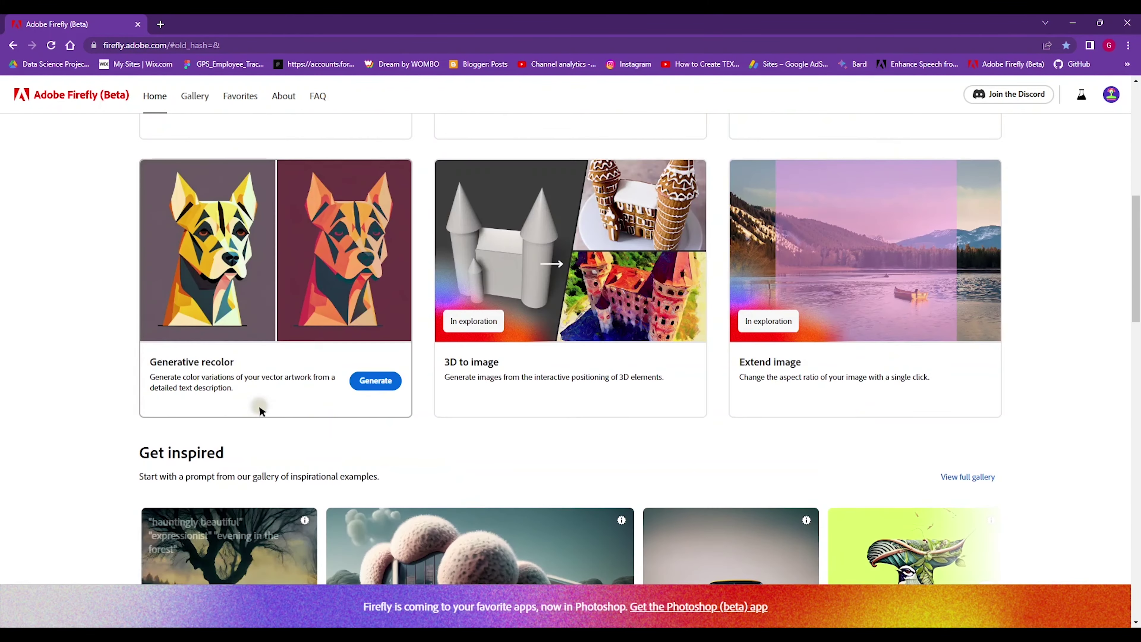
left_click(371, 385)
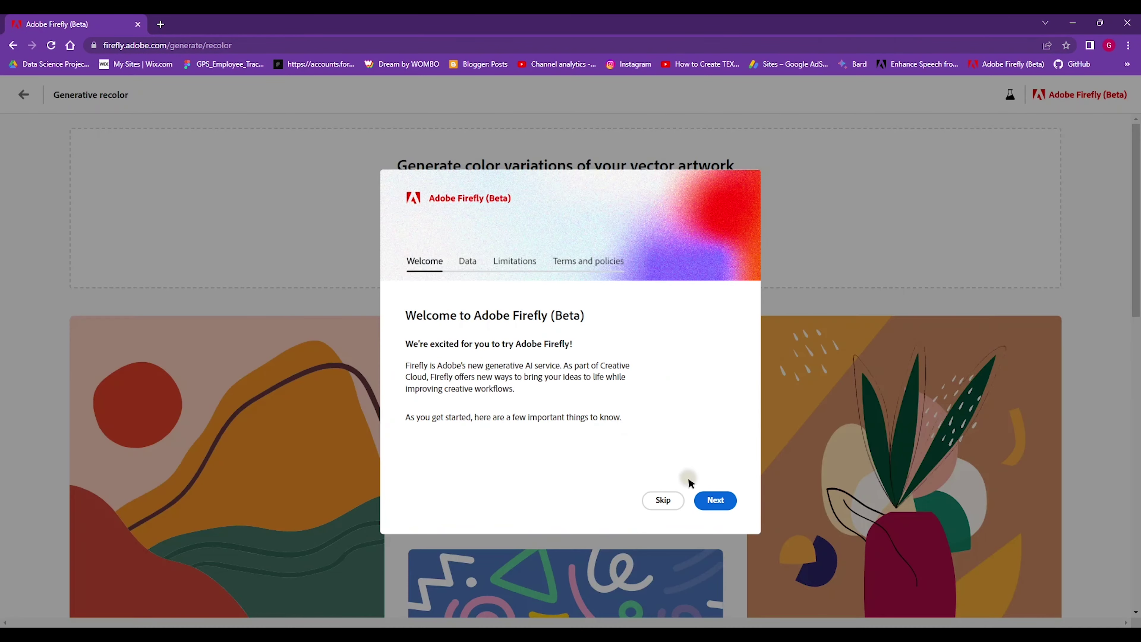
- Step through the Welcome to Adobe Firefly (Beta) tour and finish it
left_click(716, 501)
scroll(539, 331, "down", 3)
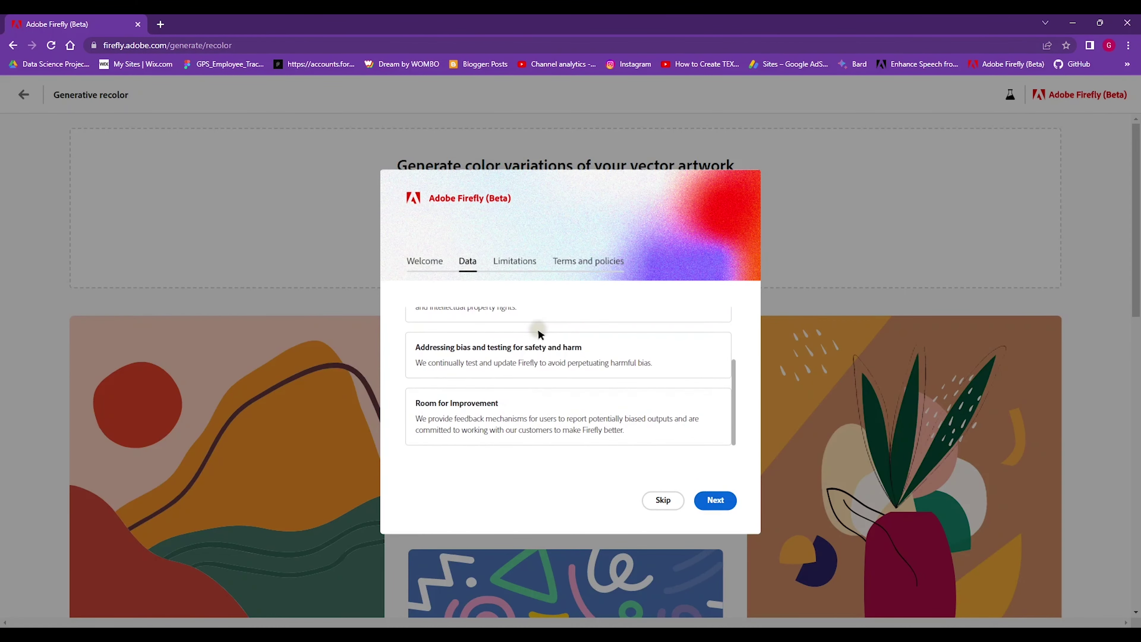
left_click(719, 499)
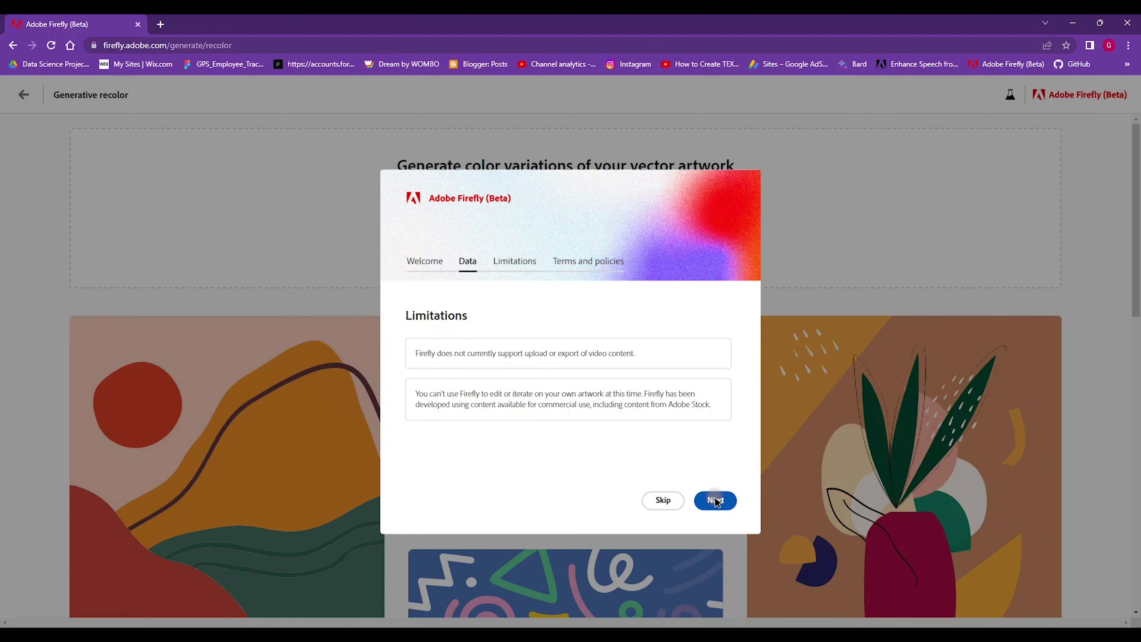
left_click(716, 501)
left_click(717, 502)
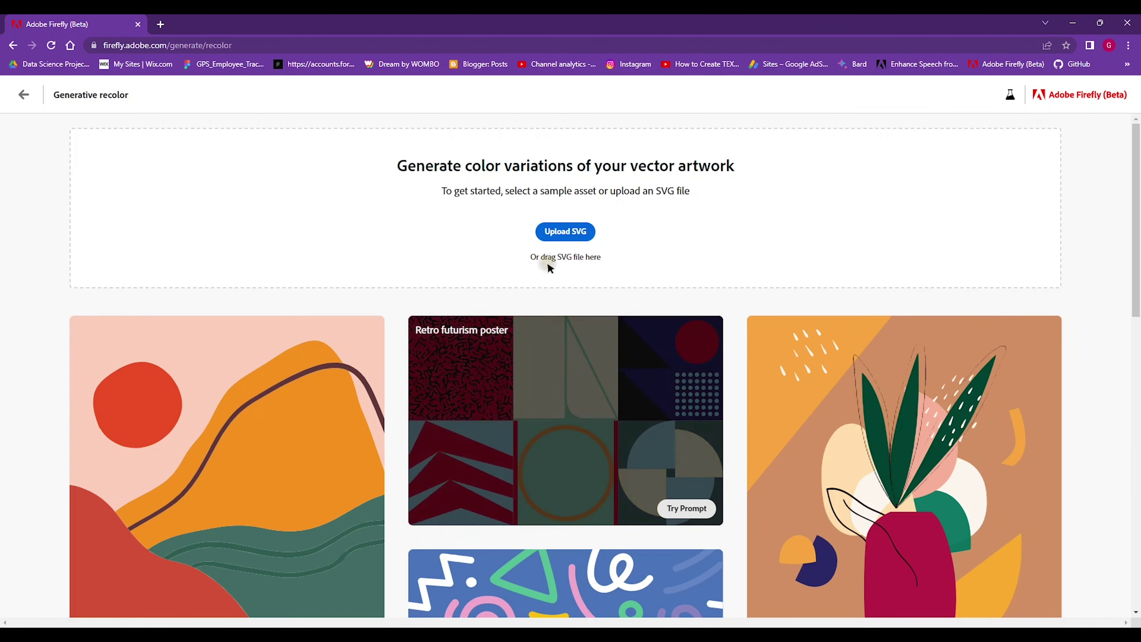
- Review the recolor page text and try the Earthy tones prompt on the squiggle sample
left_click_drag(397, 167, 655, 186)
left_click(647, 184)
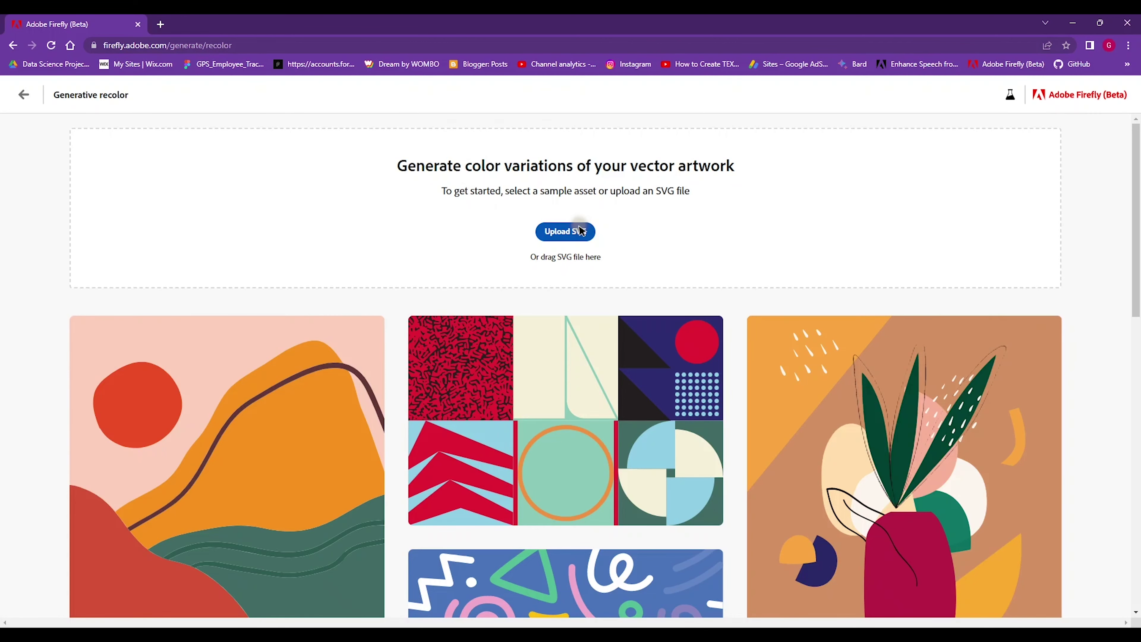
left_click_drag(544, 259, 605, 263)
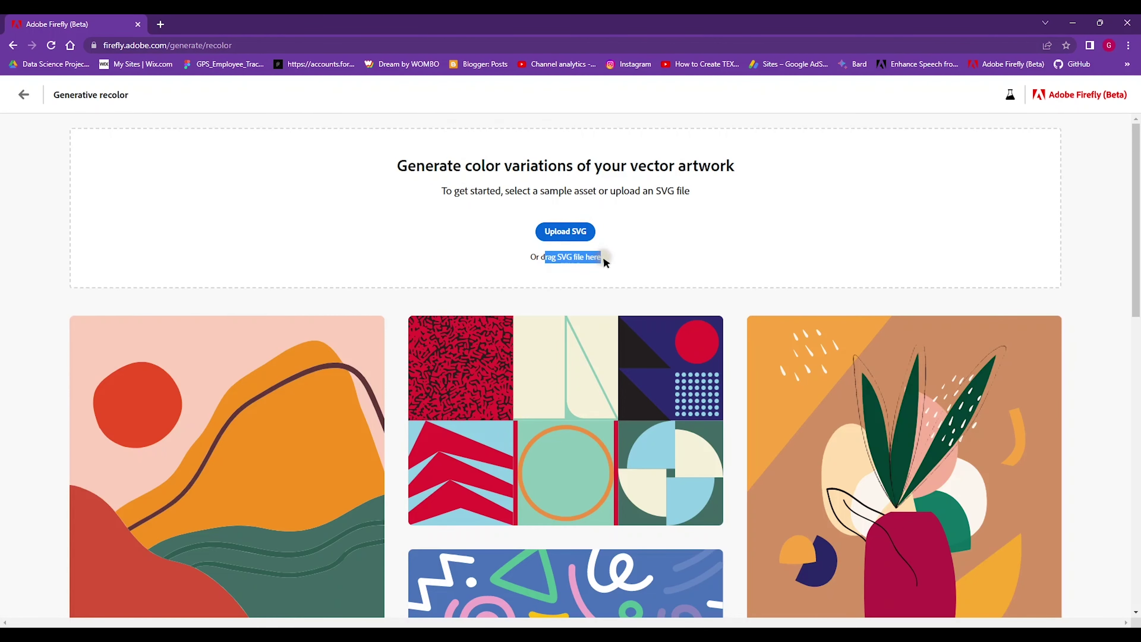
left_click(606, 263)
scroll(601, 283, "down", 10)
scroll(601, 287, "up", 5)
mouse_move(670, 427)
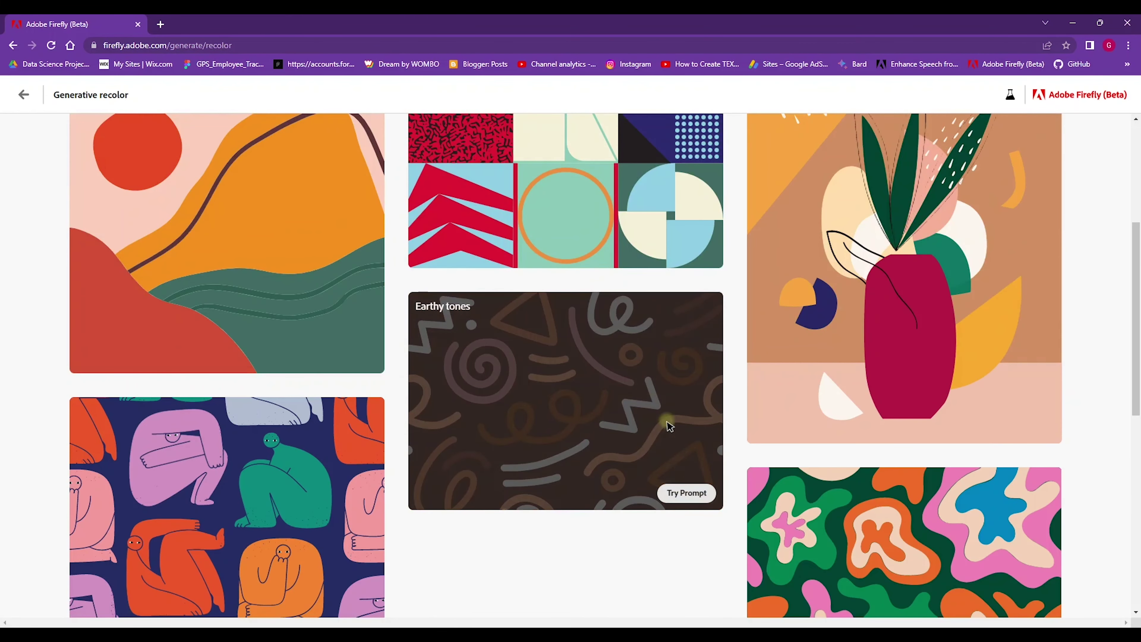
left_click(689, 493)
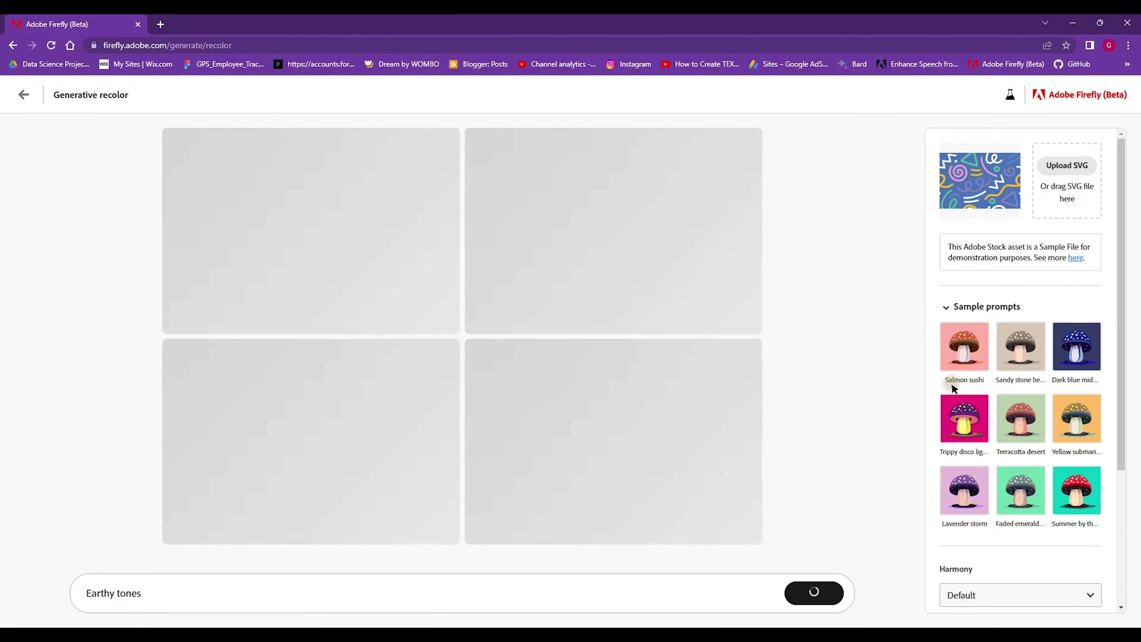
- Replace the Earthy tones prompt with 'natural tone' and generate four recolor variations
right_click(954, 389)
left_click(894, 374)
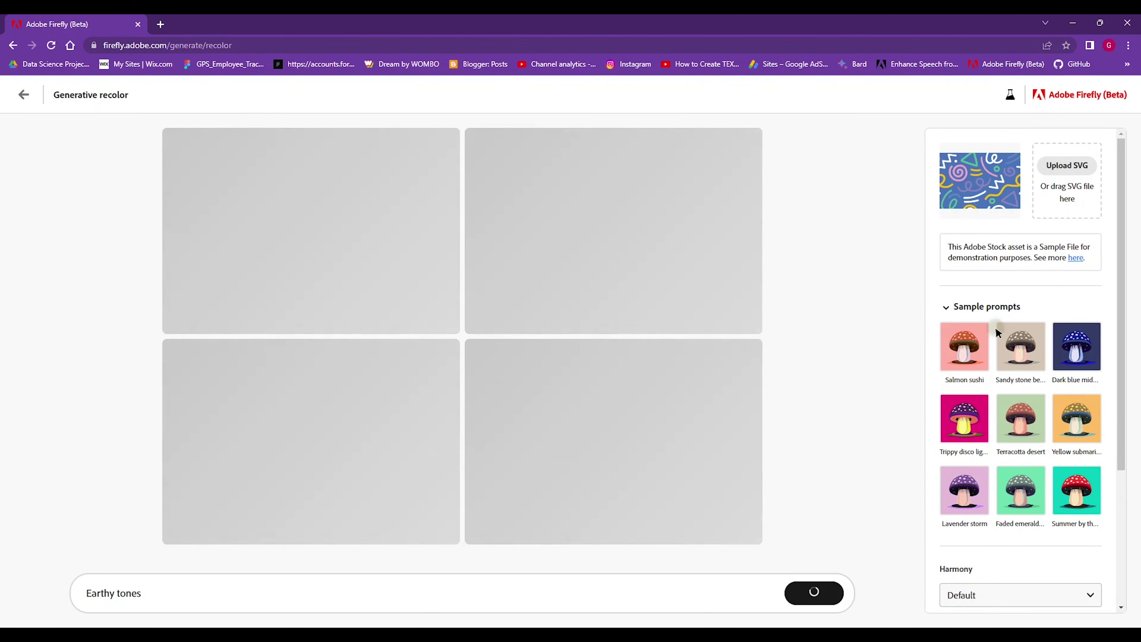
scroll(999, 344, "down", 4)
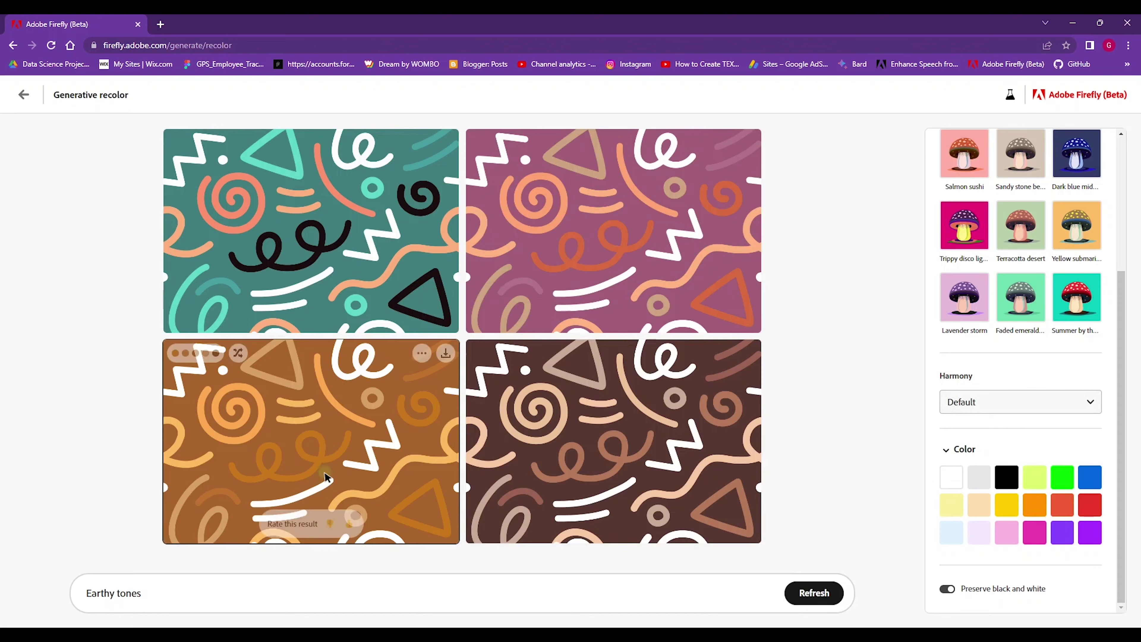
left_click_drag(201, 593, 79, 598)
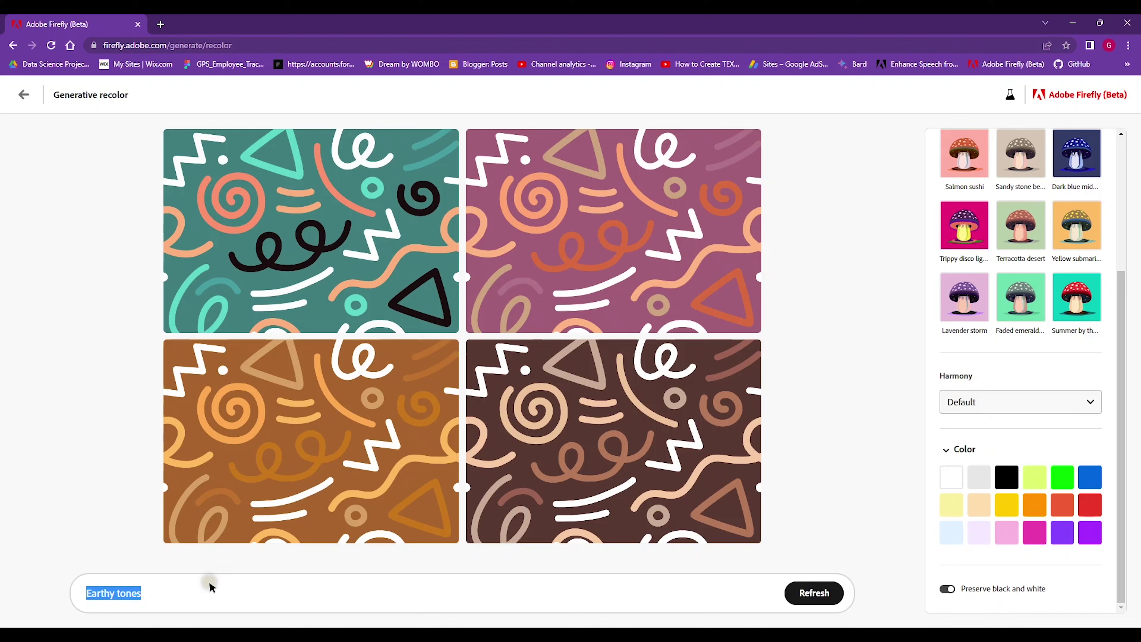
type("natu")
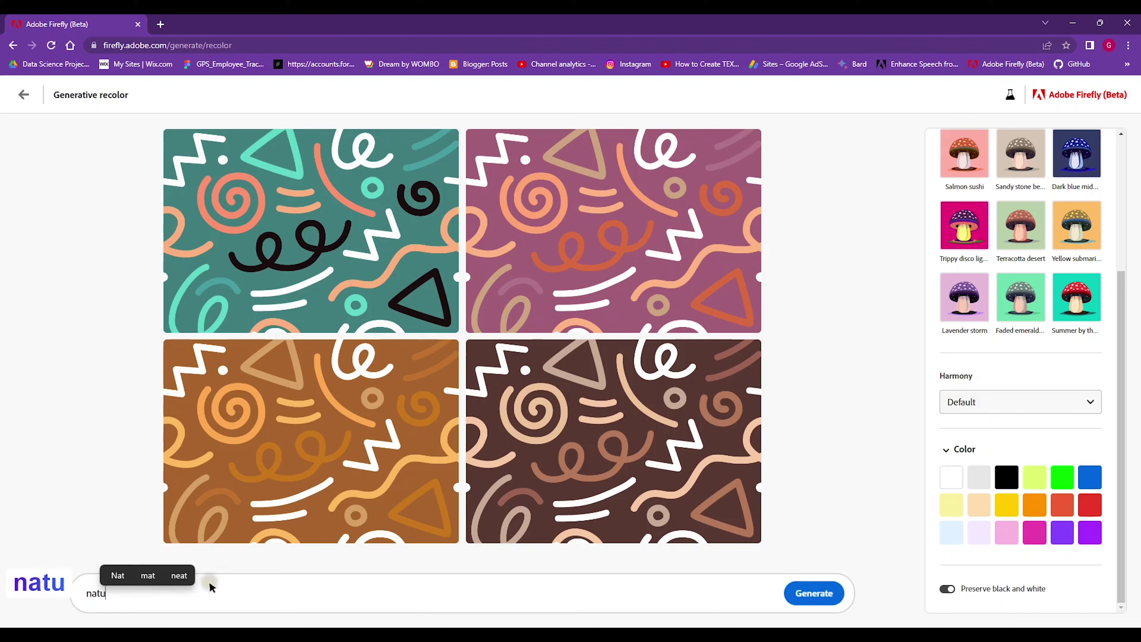
type("ral tone")
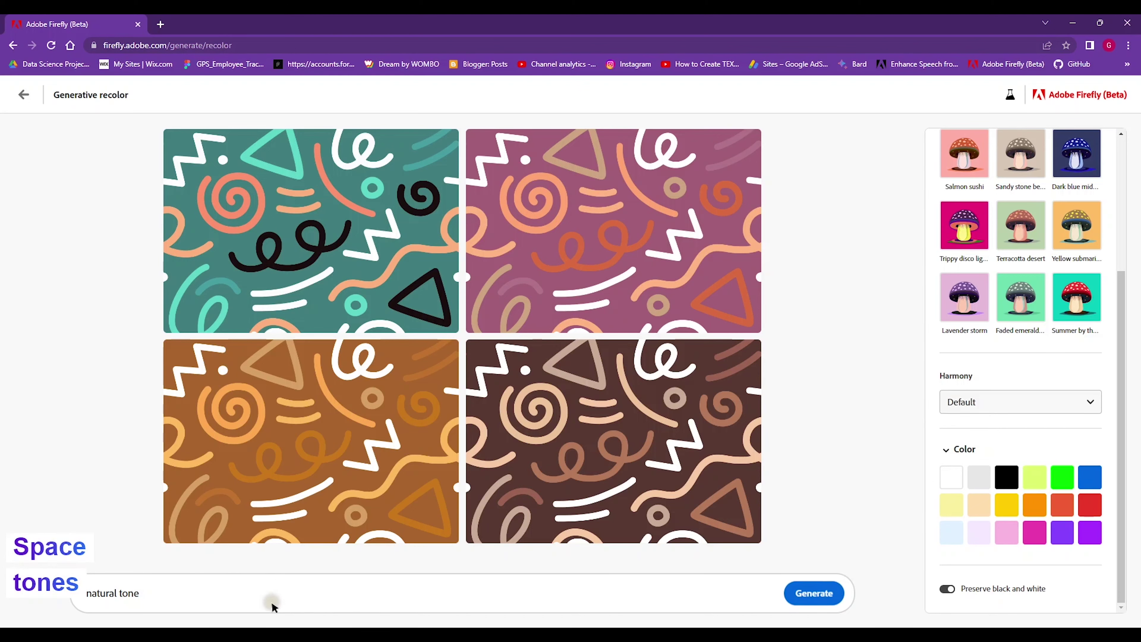
left_click(809, 592)
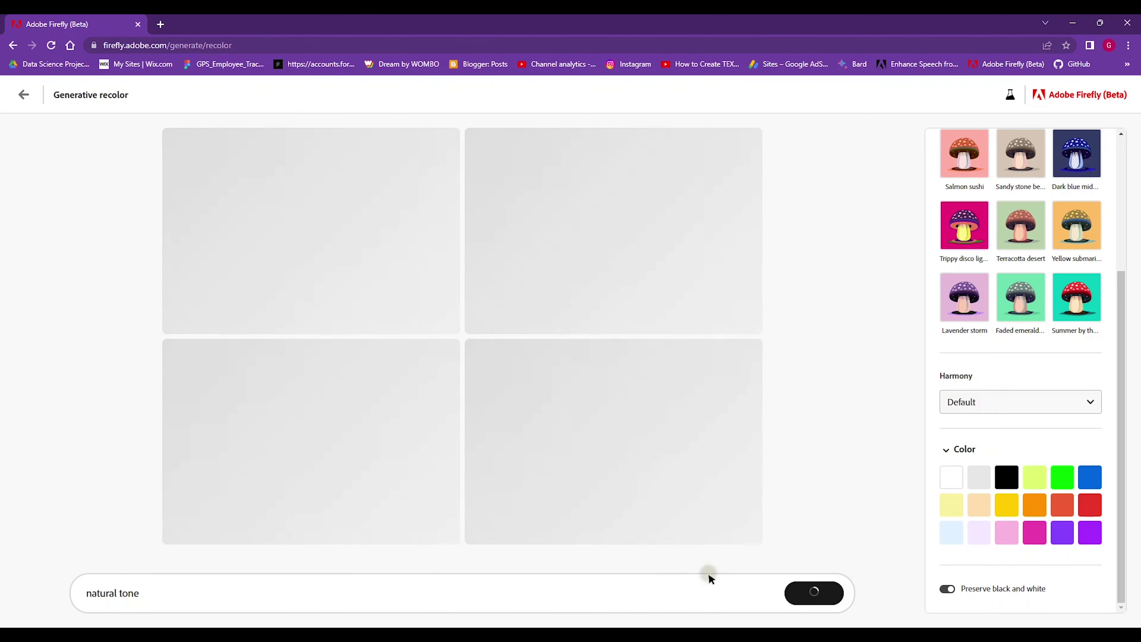
scroll(1012, 387, "up", 5)
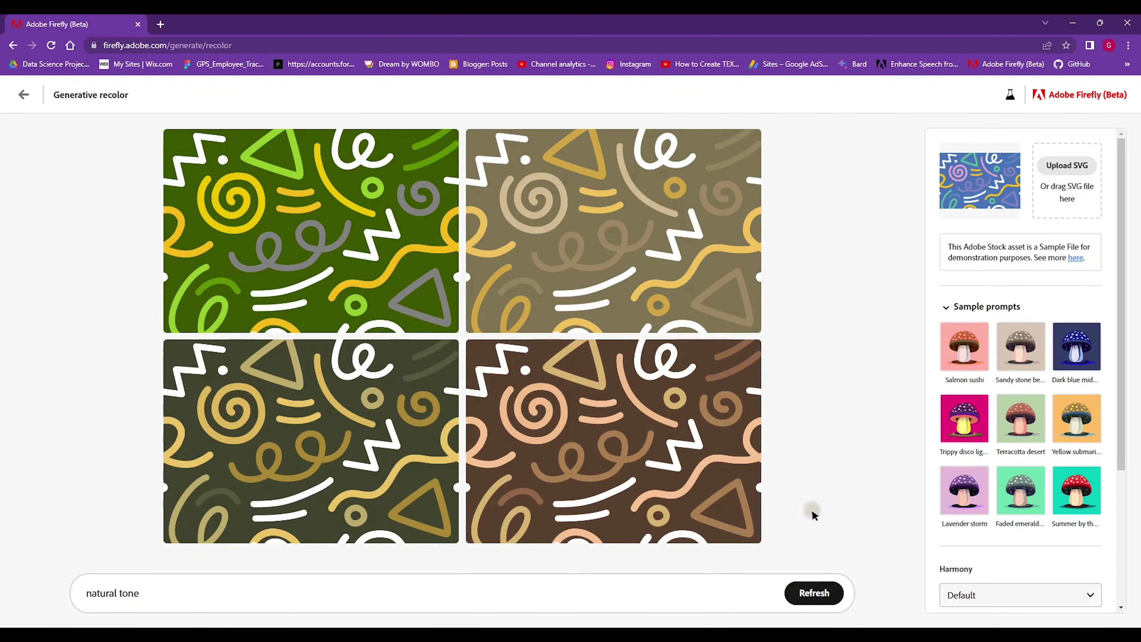
- Go back to the Firefly home page, open Text effects, and try the black and gold dripping paint sample
left_click(21, 93)
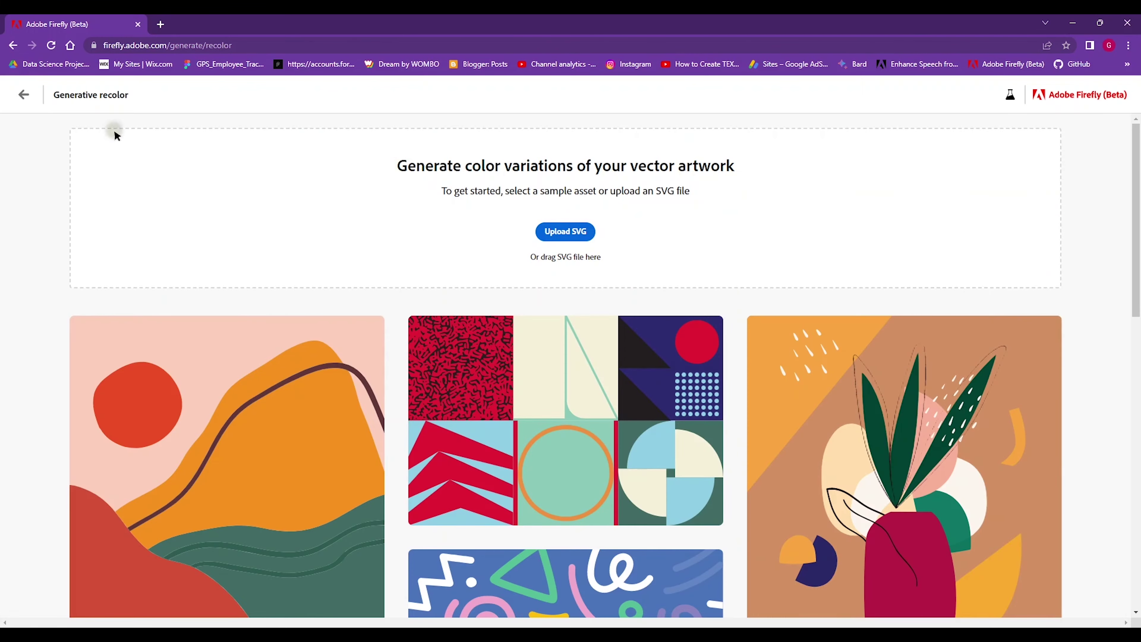
left_click(21, 92)
scroll(531, 342, "down", 5)
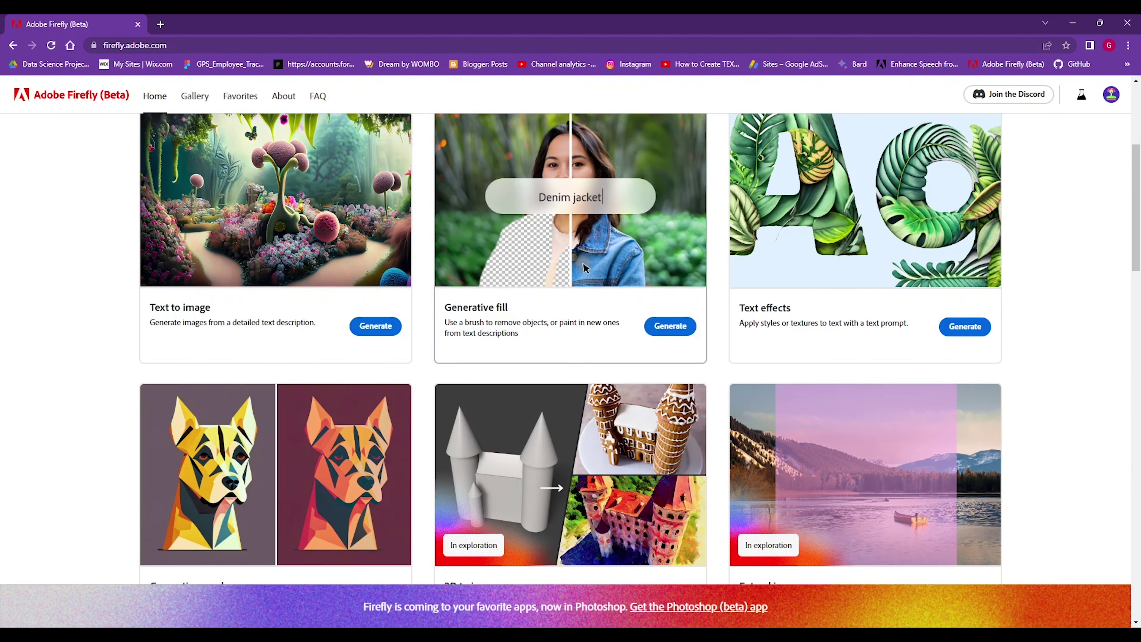
left_click(942, 327)
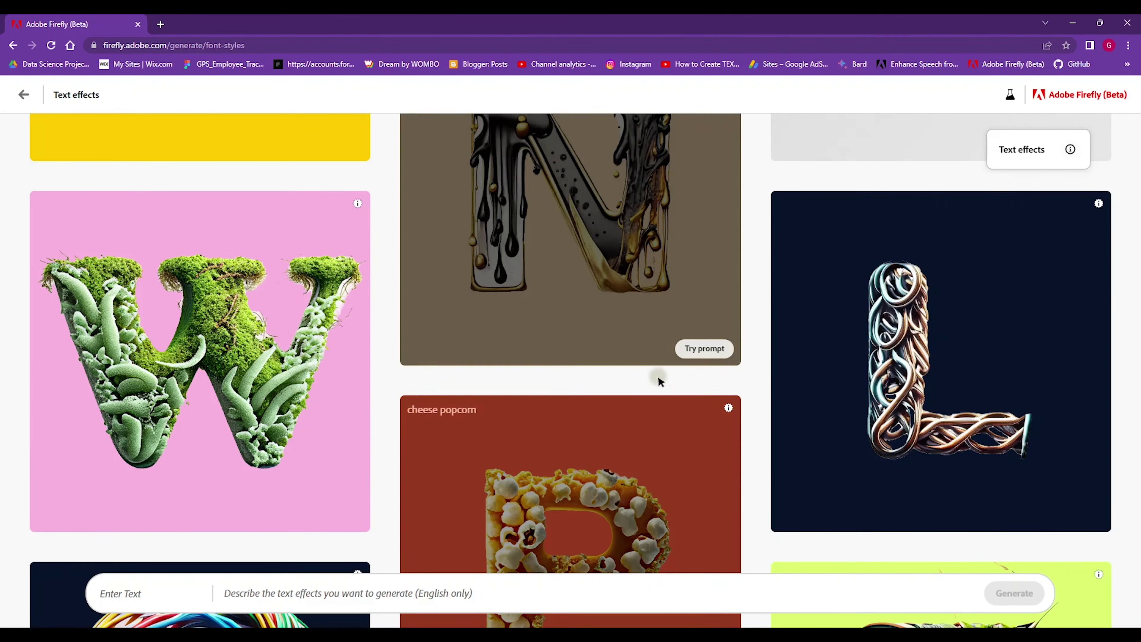
left_click(687, 349)
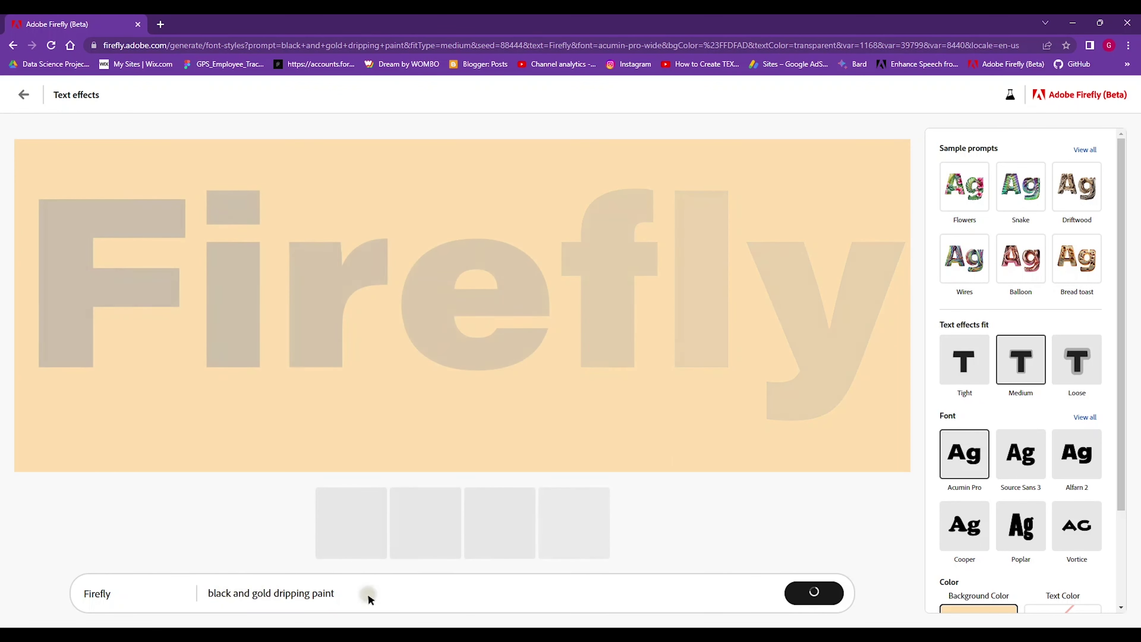
- Change 'black and gold' to 'red blood' in the text effect prompt
left_click_drag(271, 592, 250, 592)
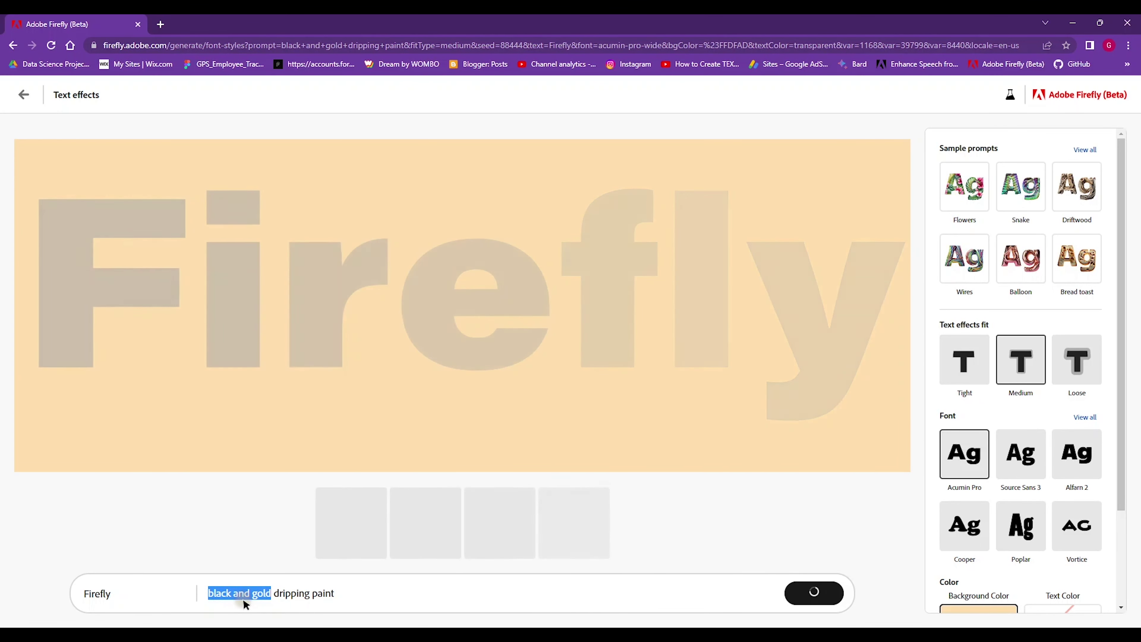
type("red blood d")
key("BackSpace")
key("BackSpace")
type("od")
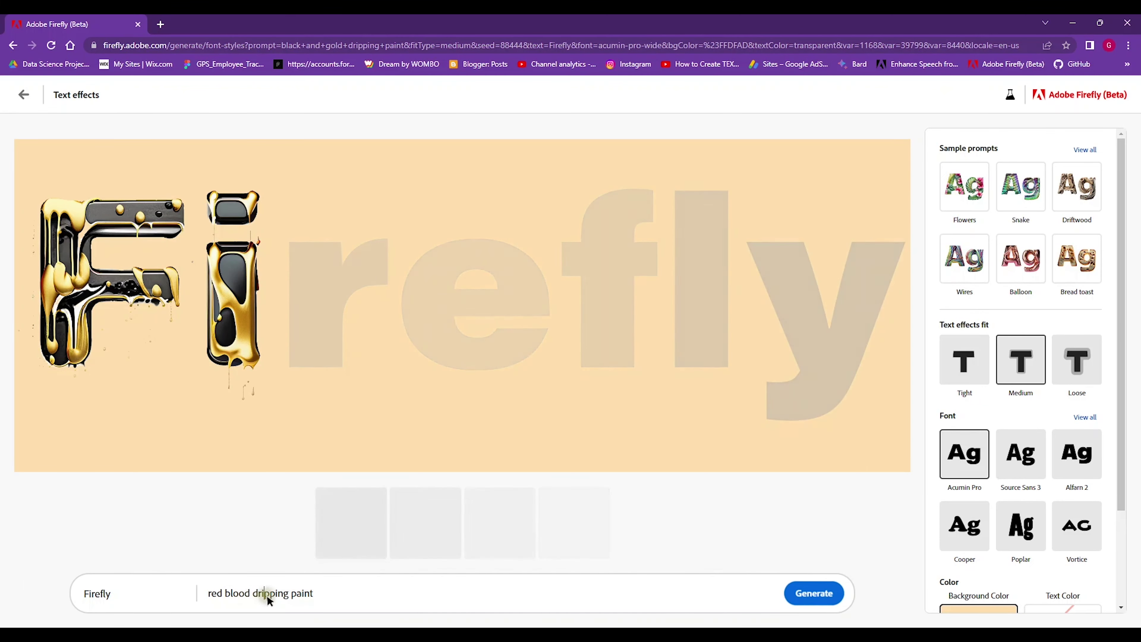
- Replace 'paint' with 'by green carousel' and generate the Firefly text variations
left_click_drag(297, 593, 333, 592)
key("BackSpace")
type("b")
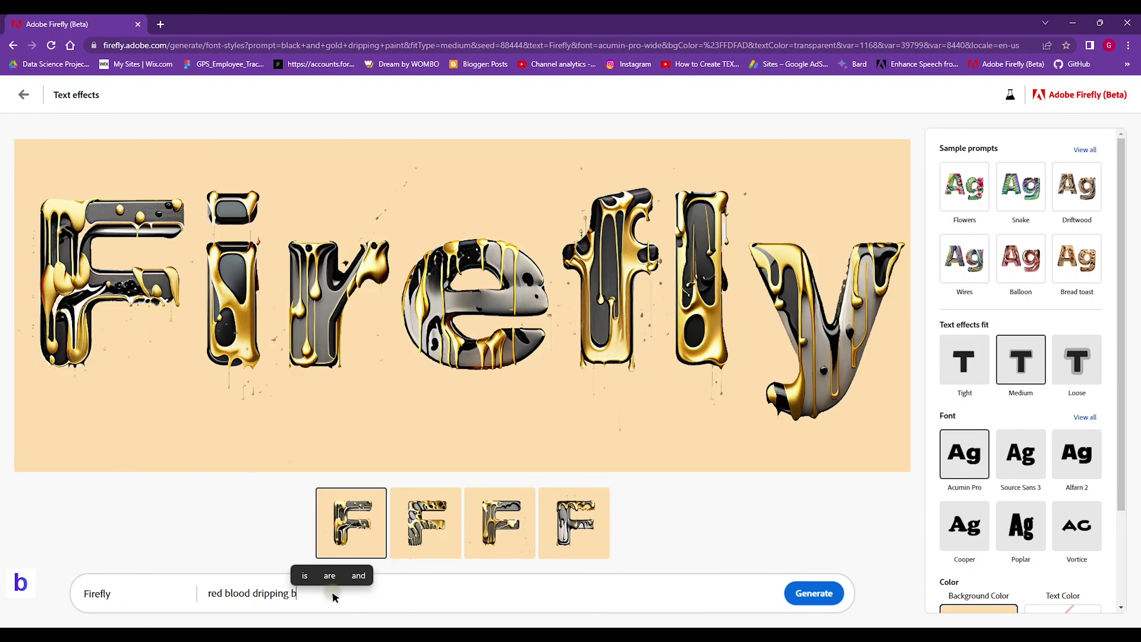
type("y green caurosel")
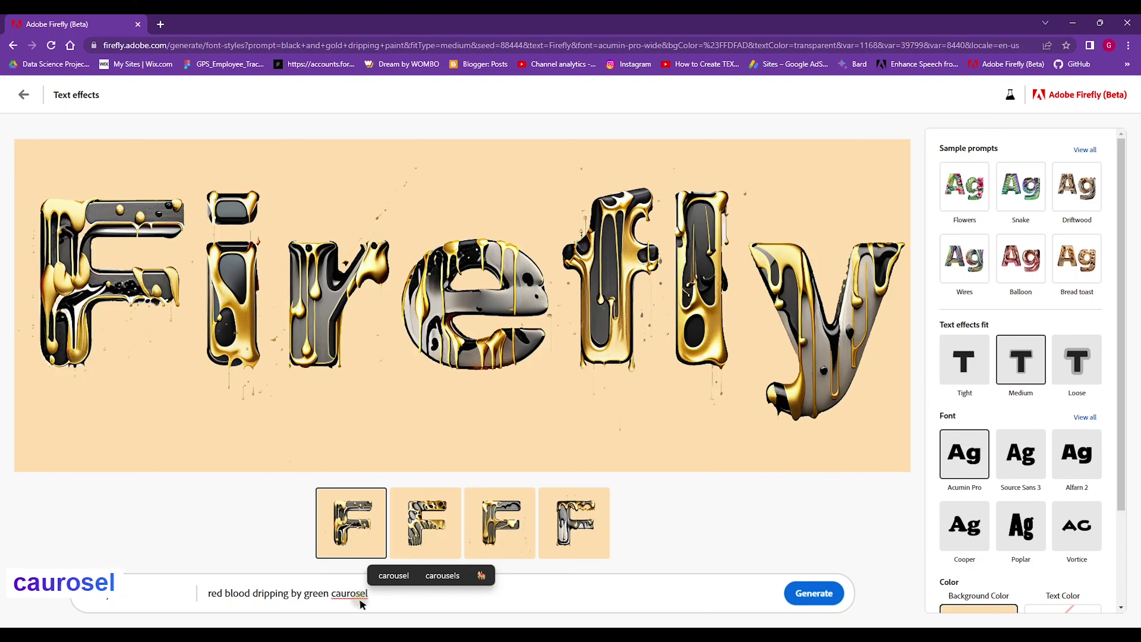
key("End")
key("BackSpace")
key("BackSpace")
key("BackSpace")
type("l")
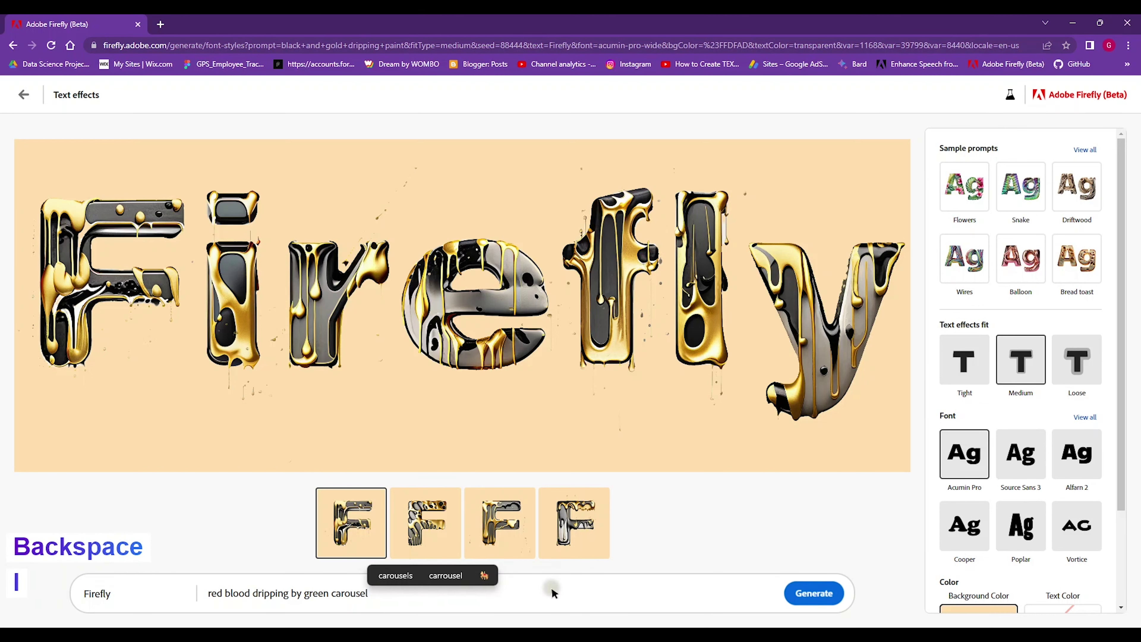
scroll(1033, 265, "down", 3)
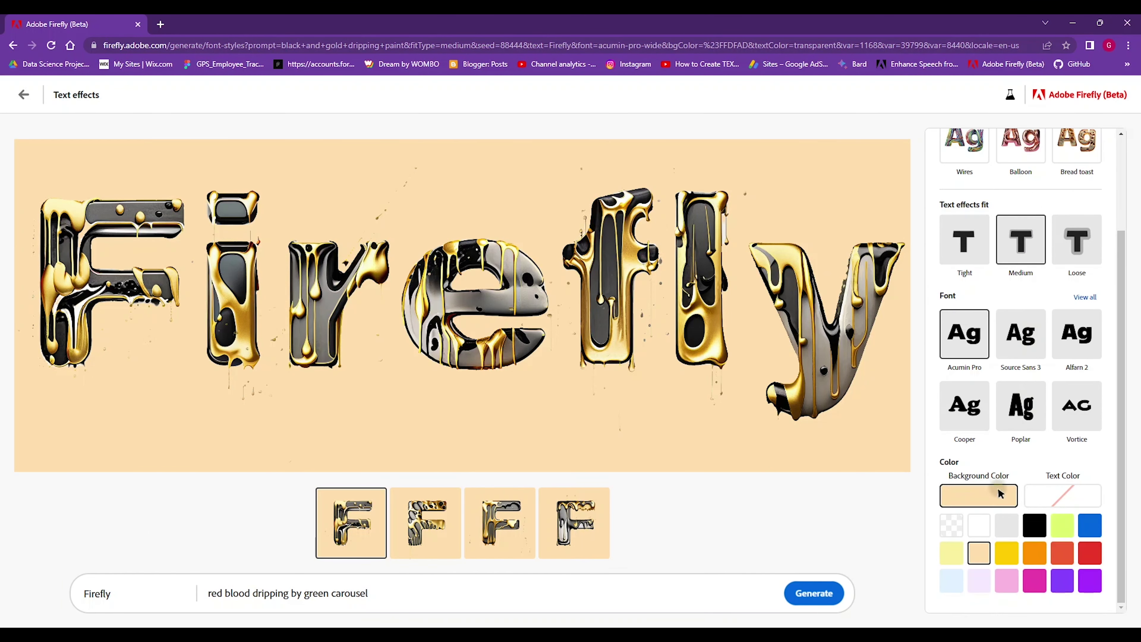
left_click(814, 594)
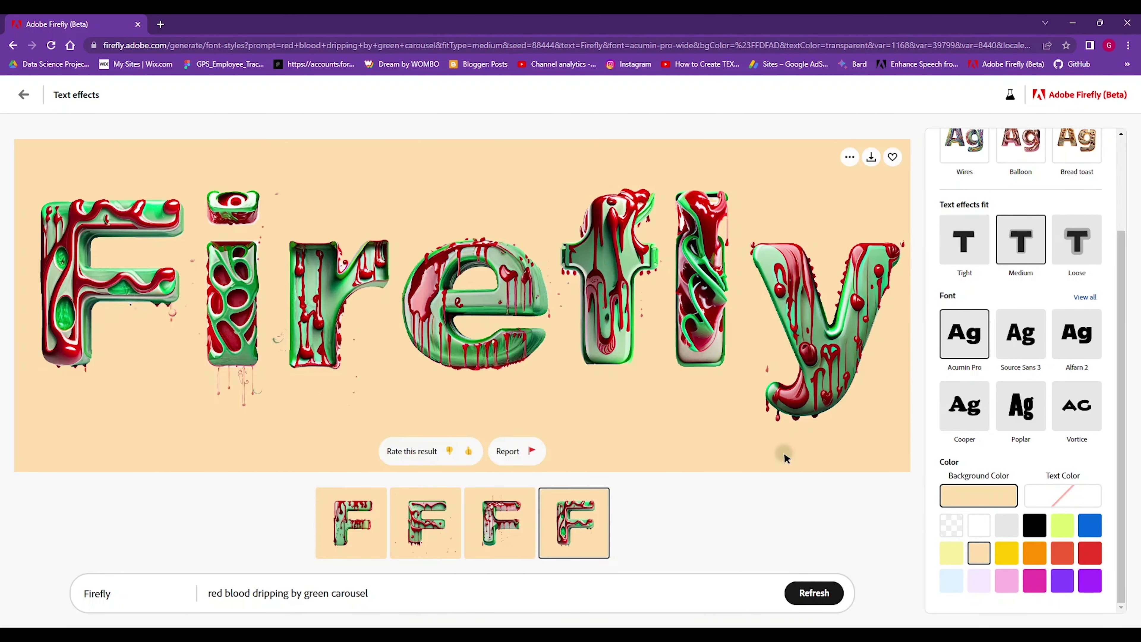
scroll(1000, 234, "up", 3)
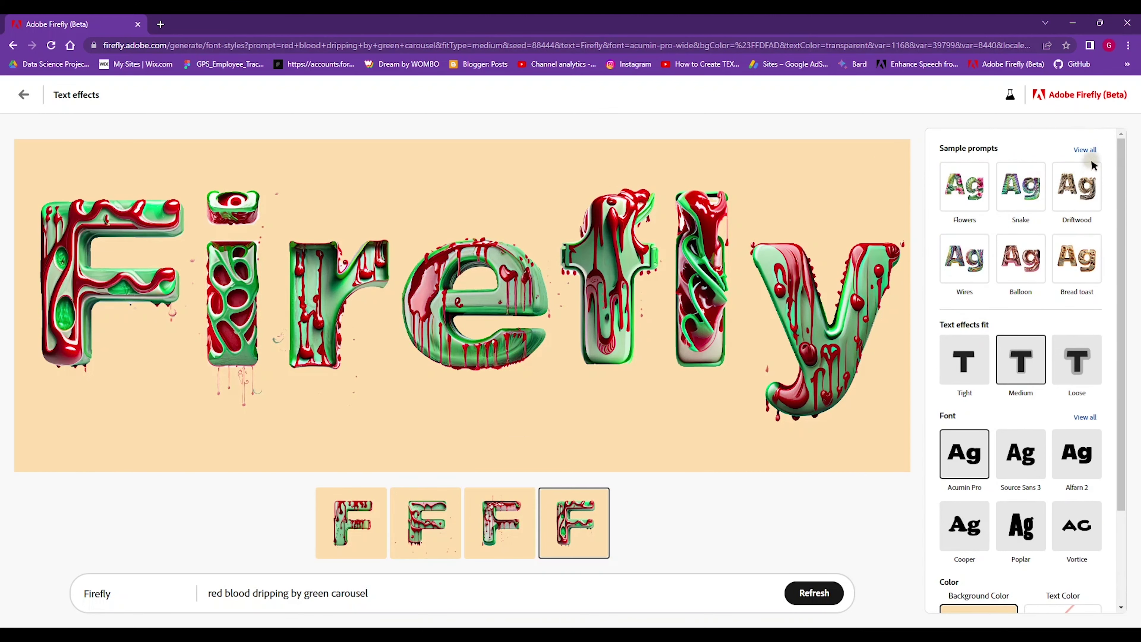
- Apply the Driftwood style from the full list of sample prompts
left_click(1090, 149)
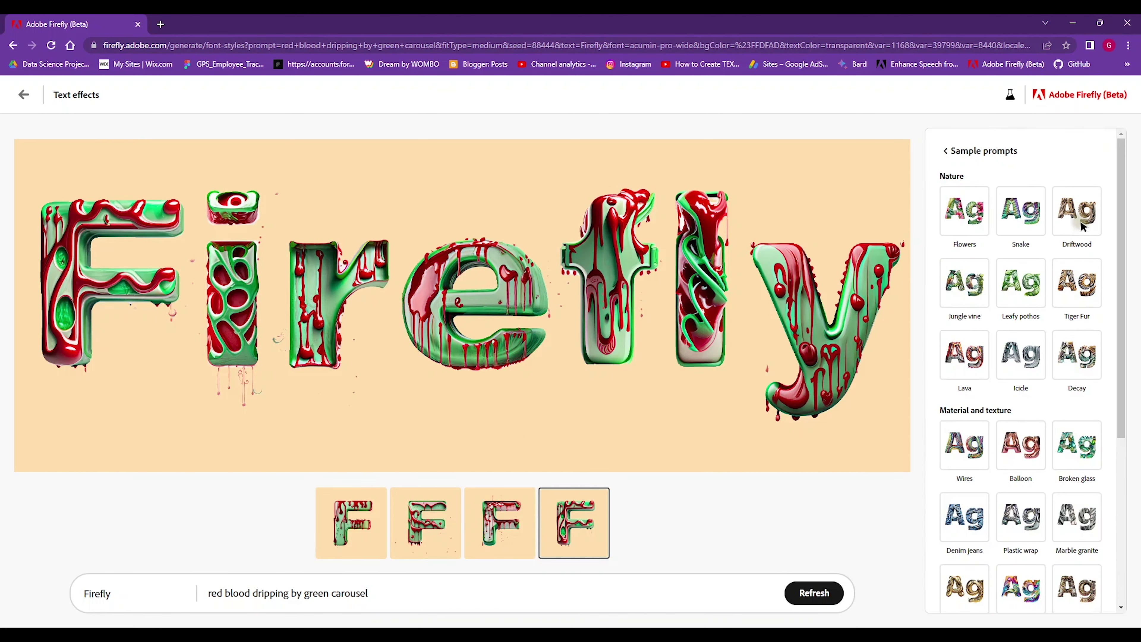
left_click(1081, 220)
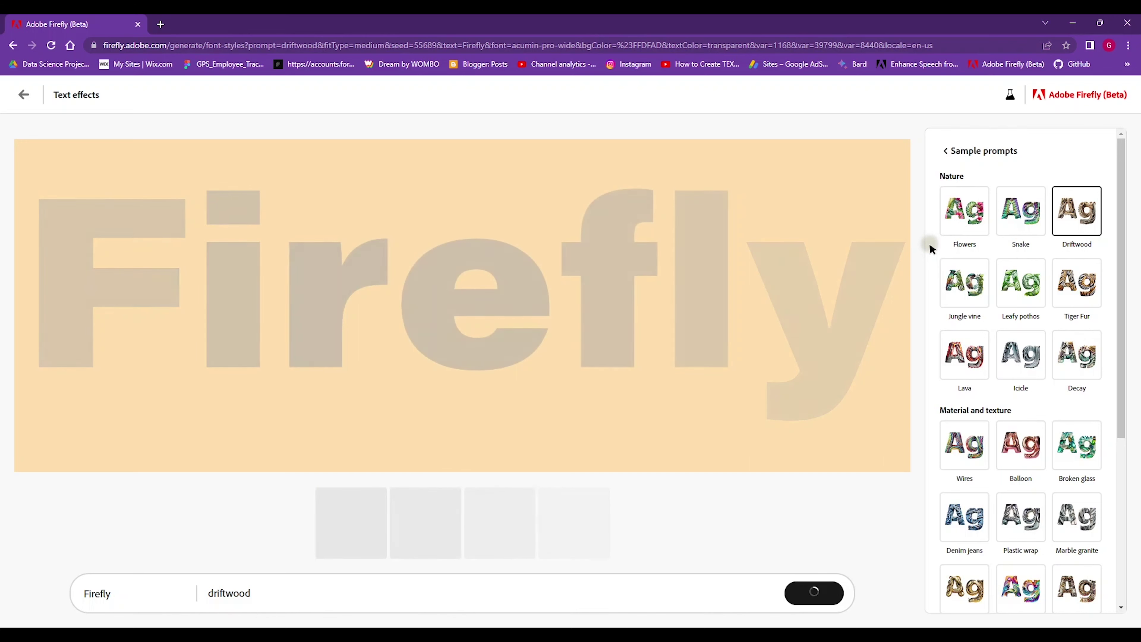
scroll(1034, 415, "down", 5)
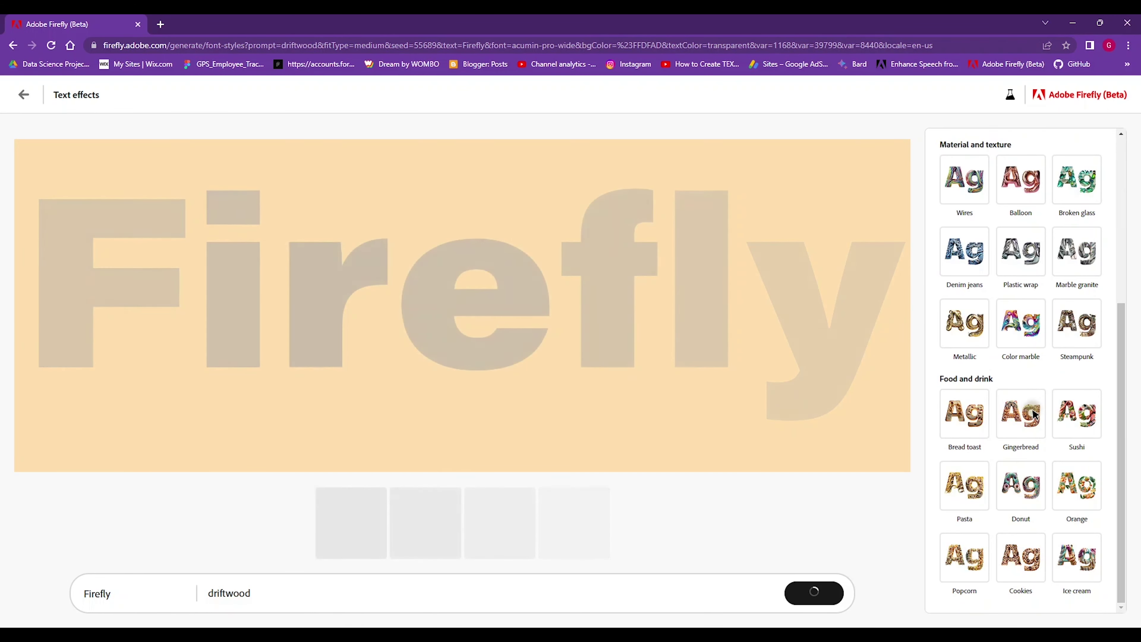
scroll(1034, 415, "up", 5)
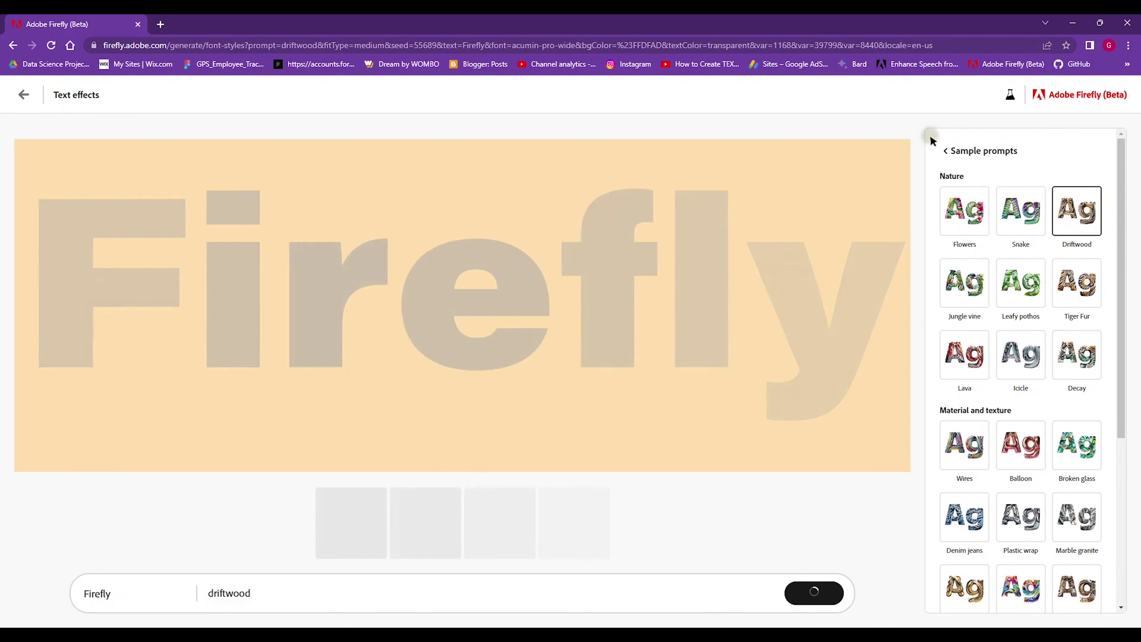
- Return to the main text effect settings and begin entering 'Subscribe Now' as the text
left_click(931, 141)
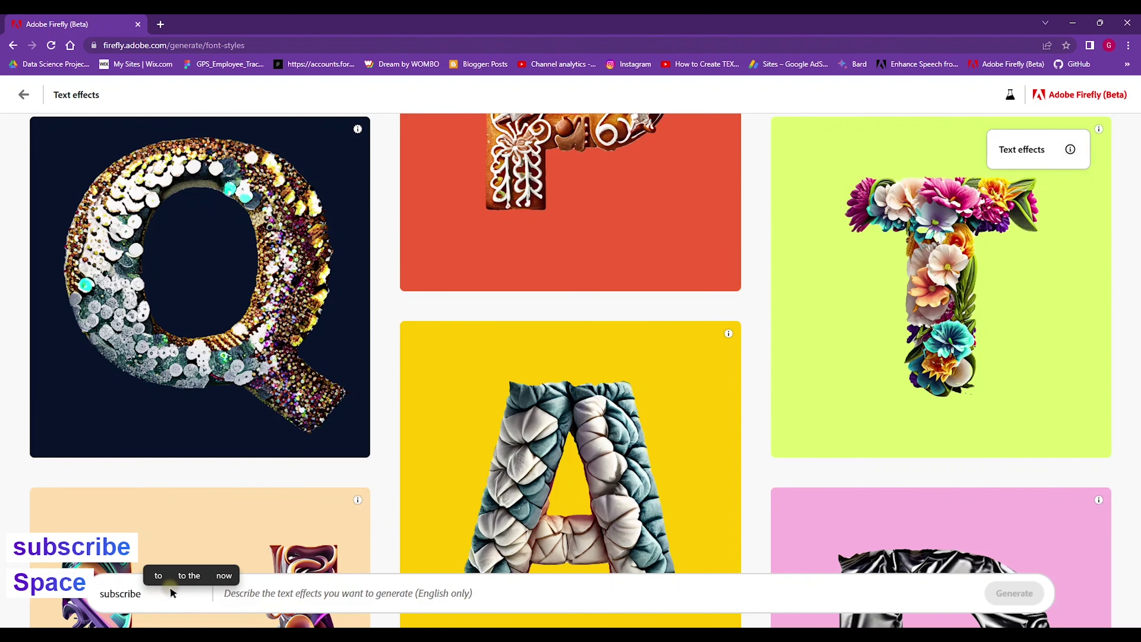
type("Now")
key("Left")
- Enter the prompt 'red neon glow on the light of light smoke blue' and generate
type("re")
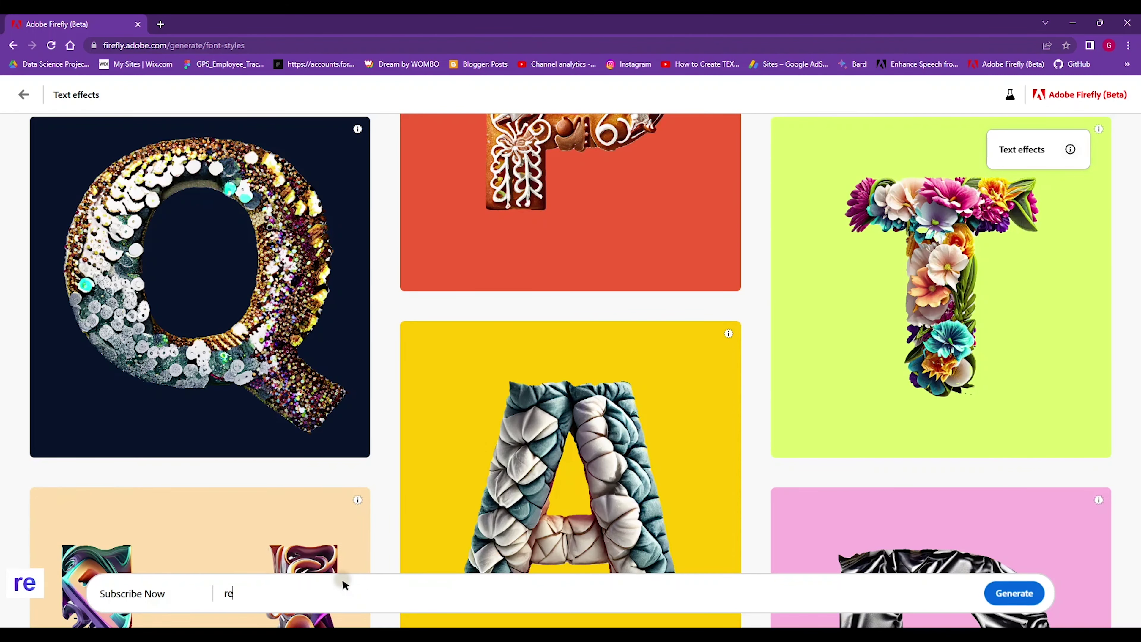
type("d neon glow on the light of light smoke blue")
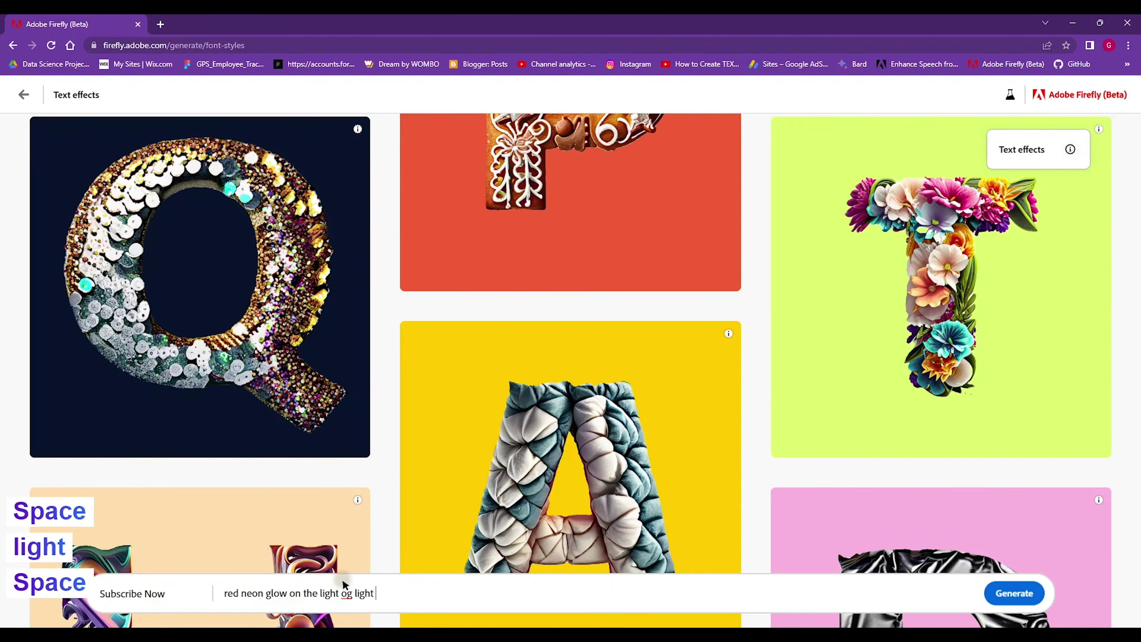
left_click(344, 594)
type("of")
key("Return")
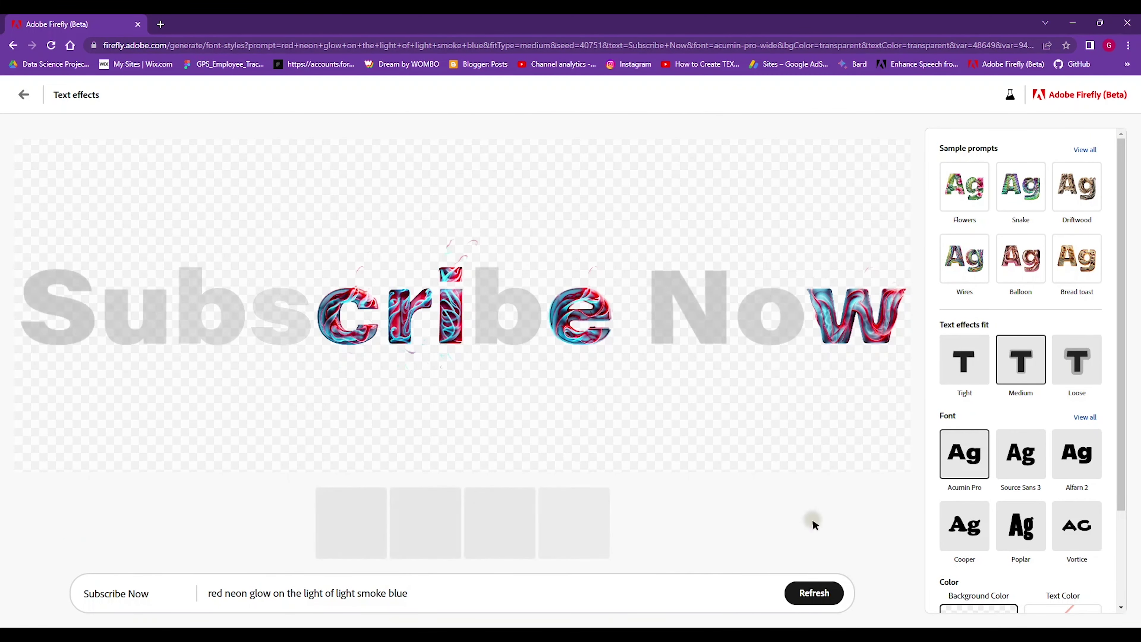
- Set the Background Color to light blue
scroll(1020, 359, "down", 3)
left_click(978, 495)
left_click(952, 580)
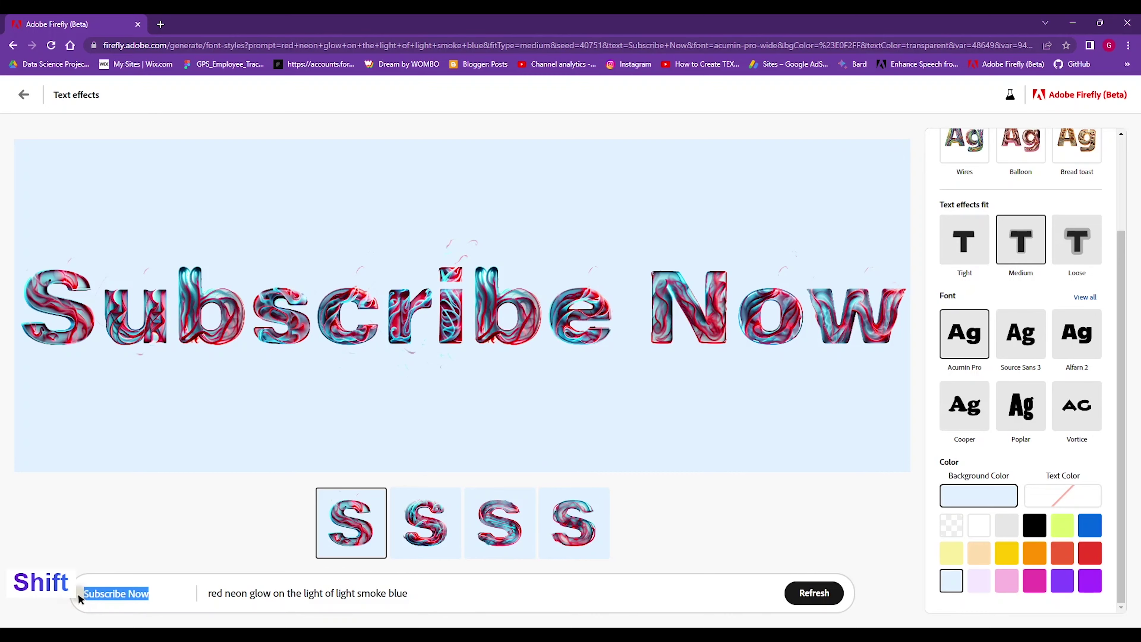